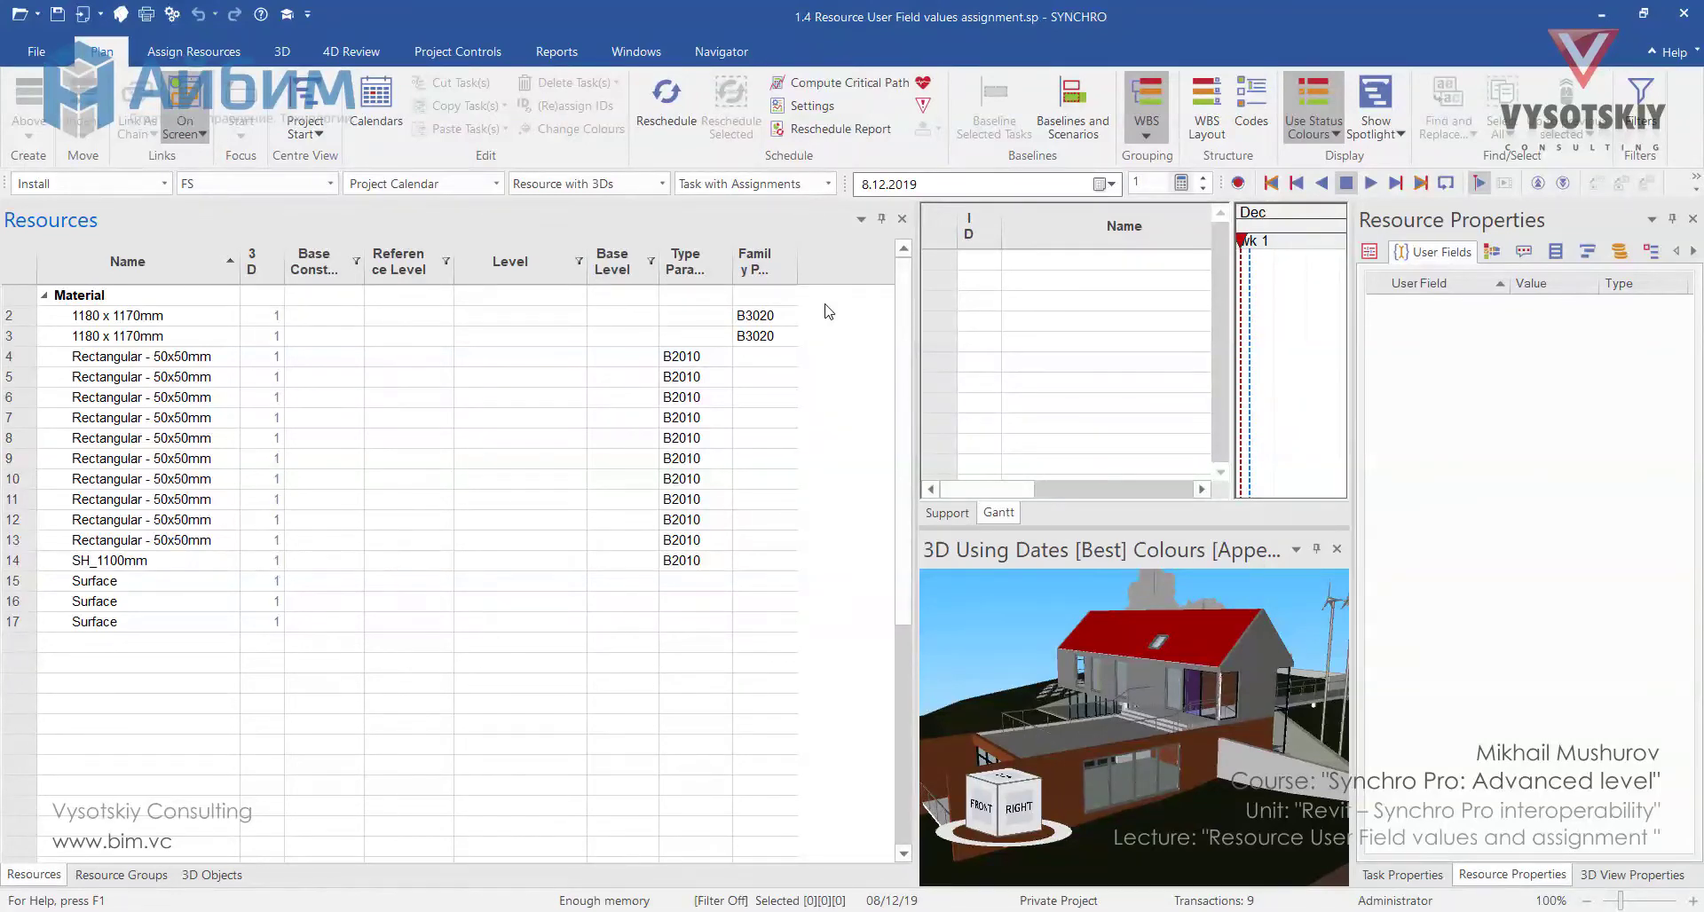
Step: Try entering 120 as the Reference Level of the second 1180 x 1170mm resource, and undo the entry
{"action": "left_click", "coordinate": [412, 337]}
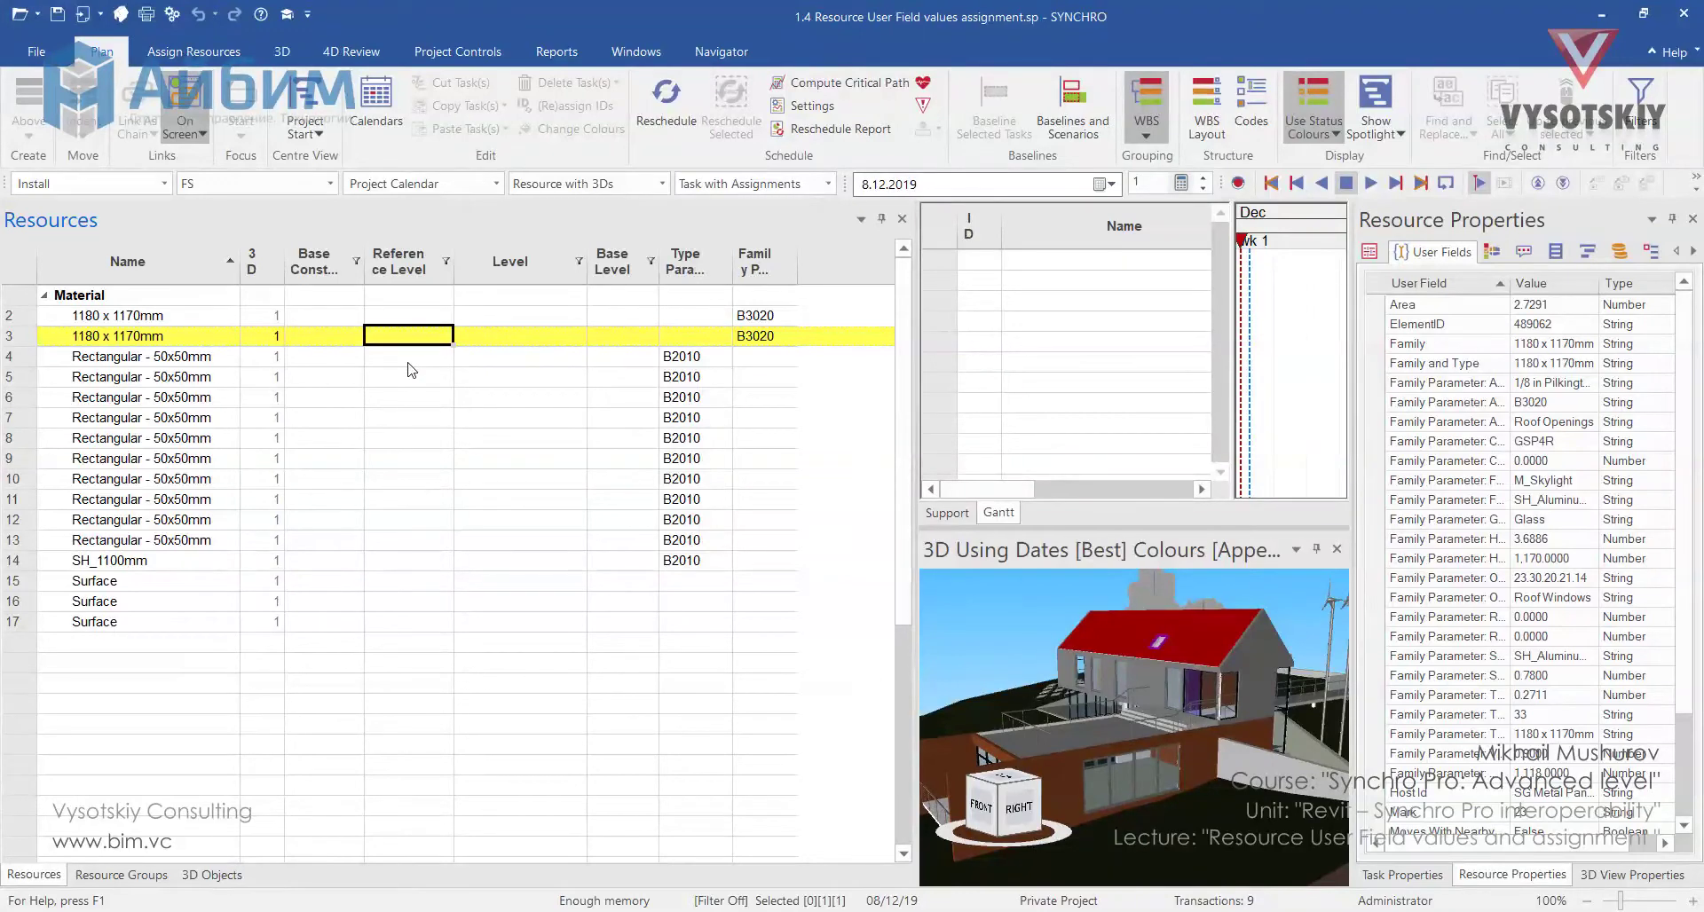
{"action": "type", "text": "120"}
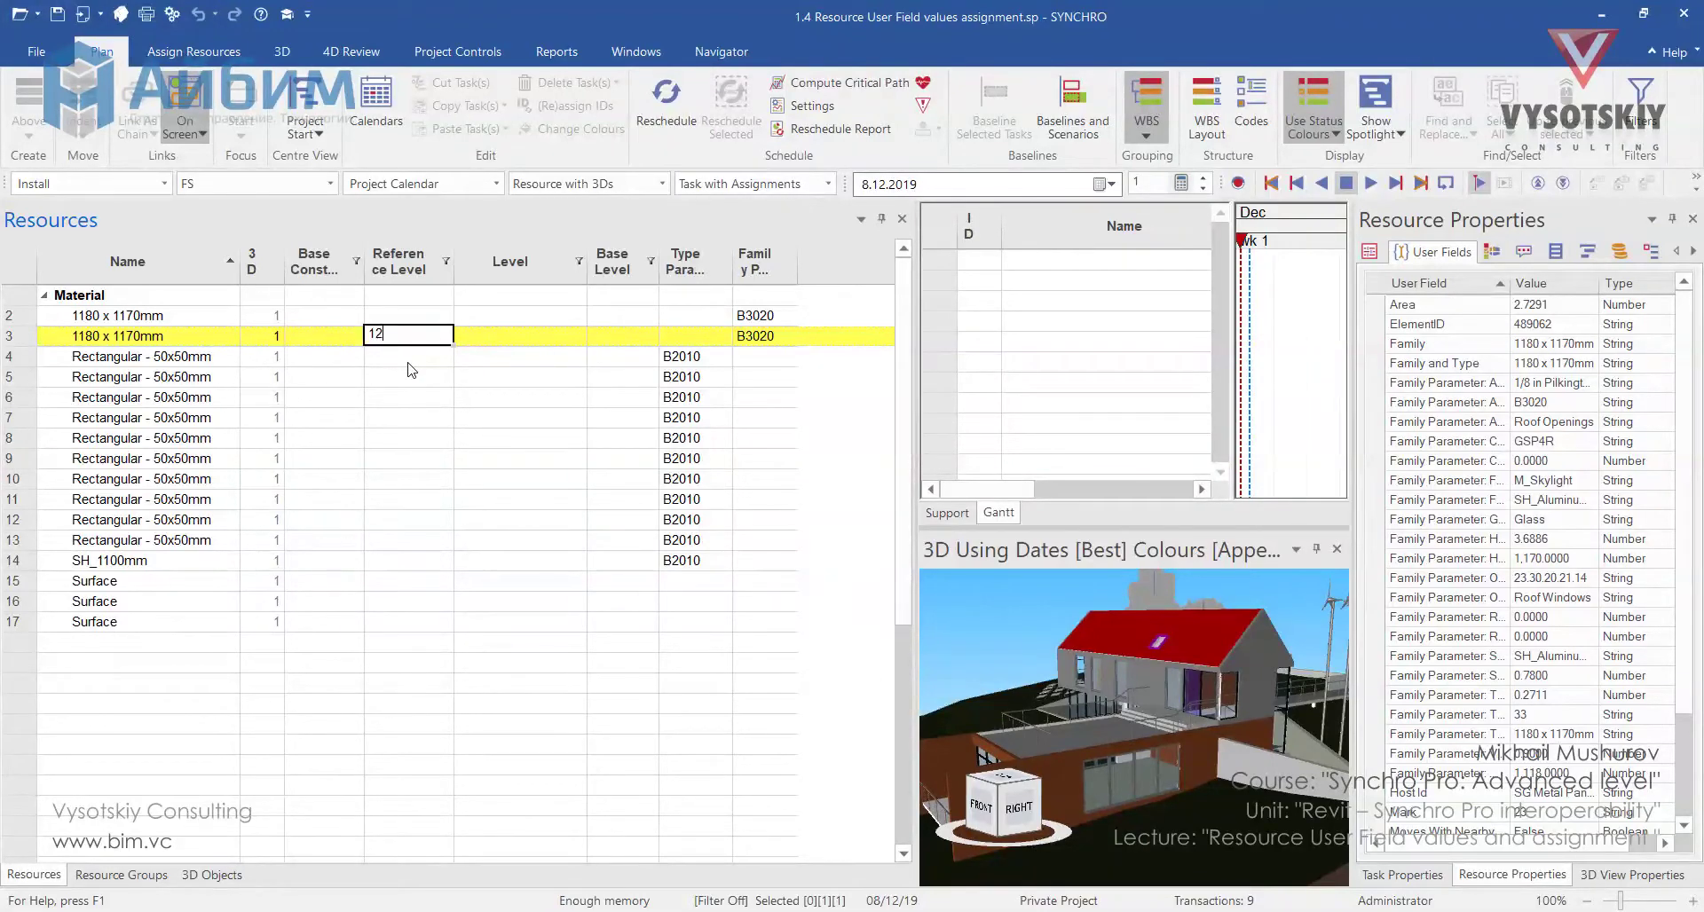
{"action": "key", "text": "Return"}
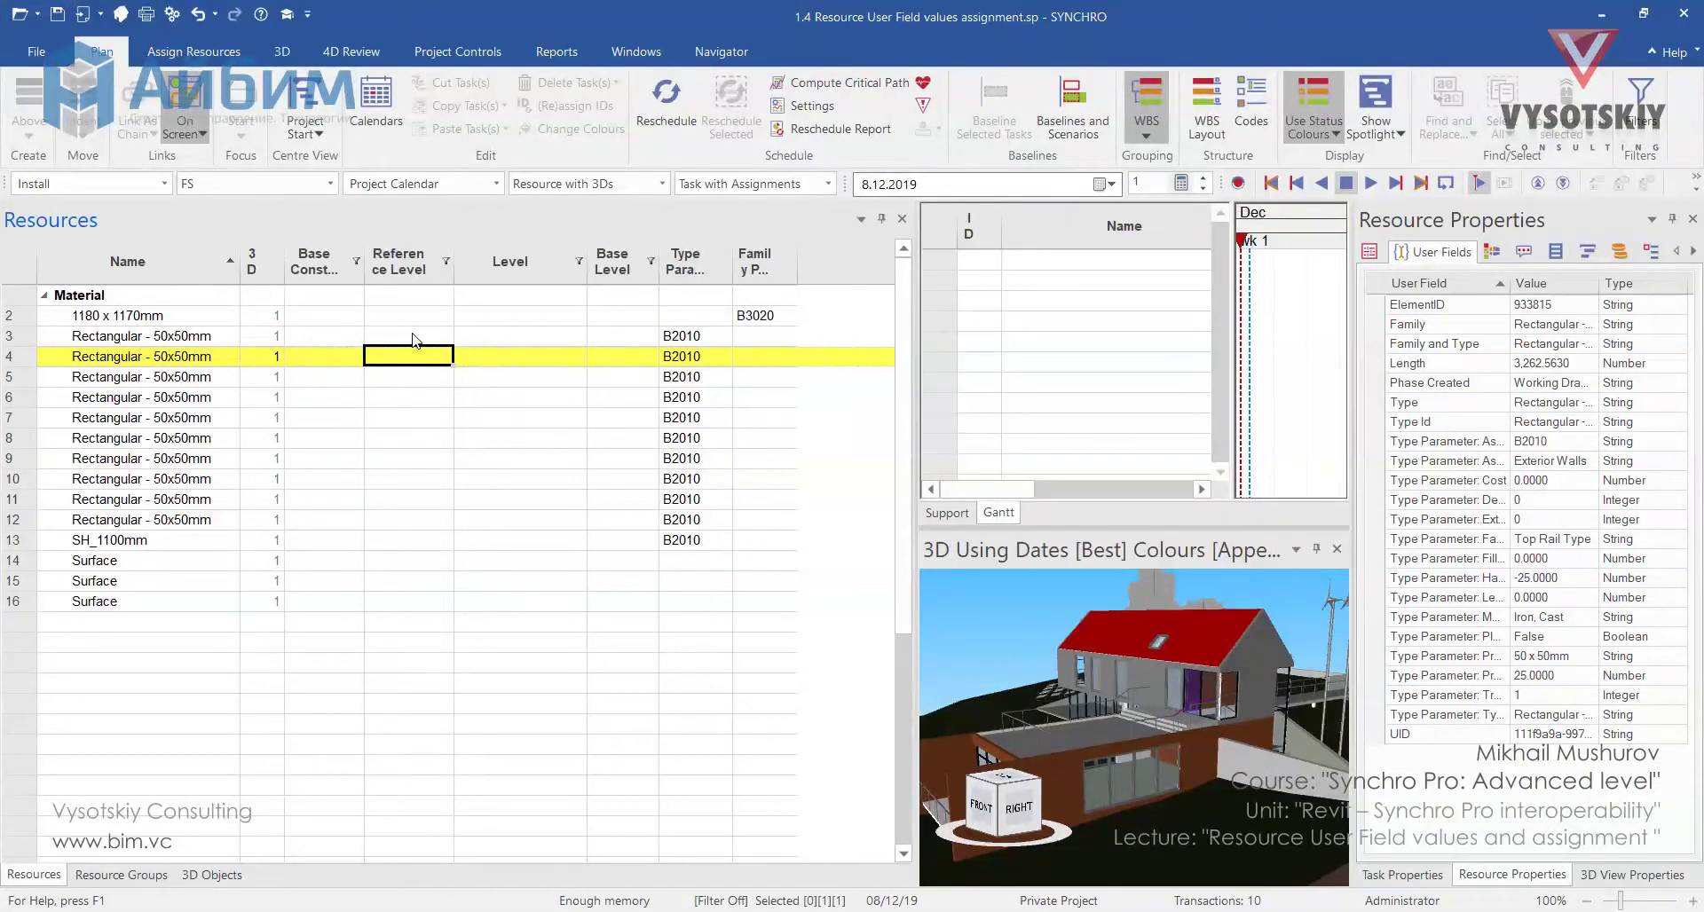
{"action": "key", "text": "ctrl+z"}
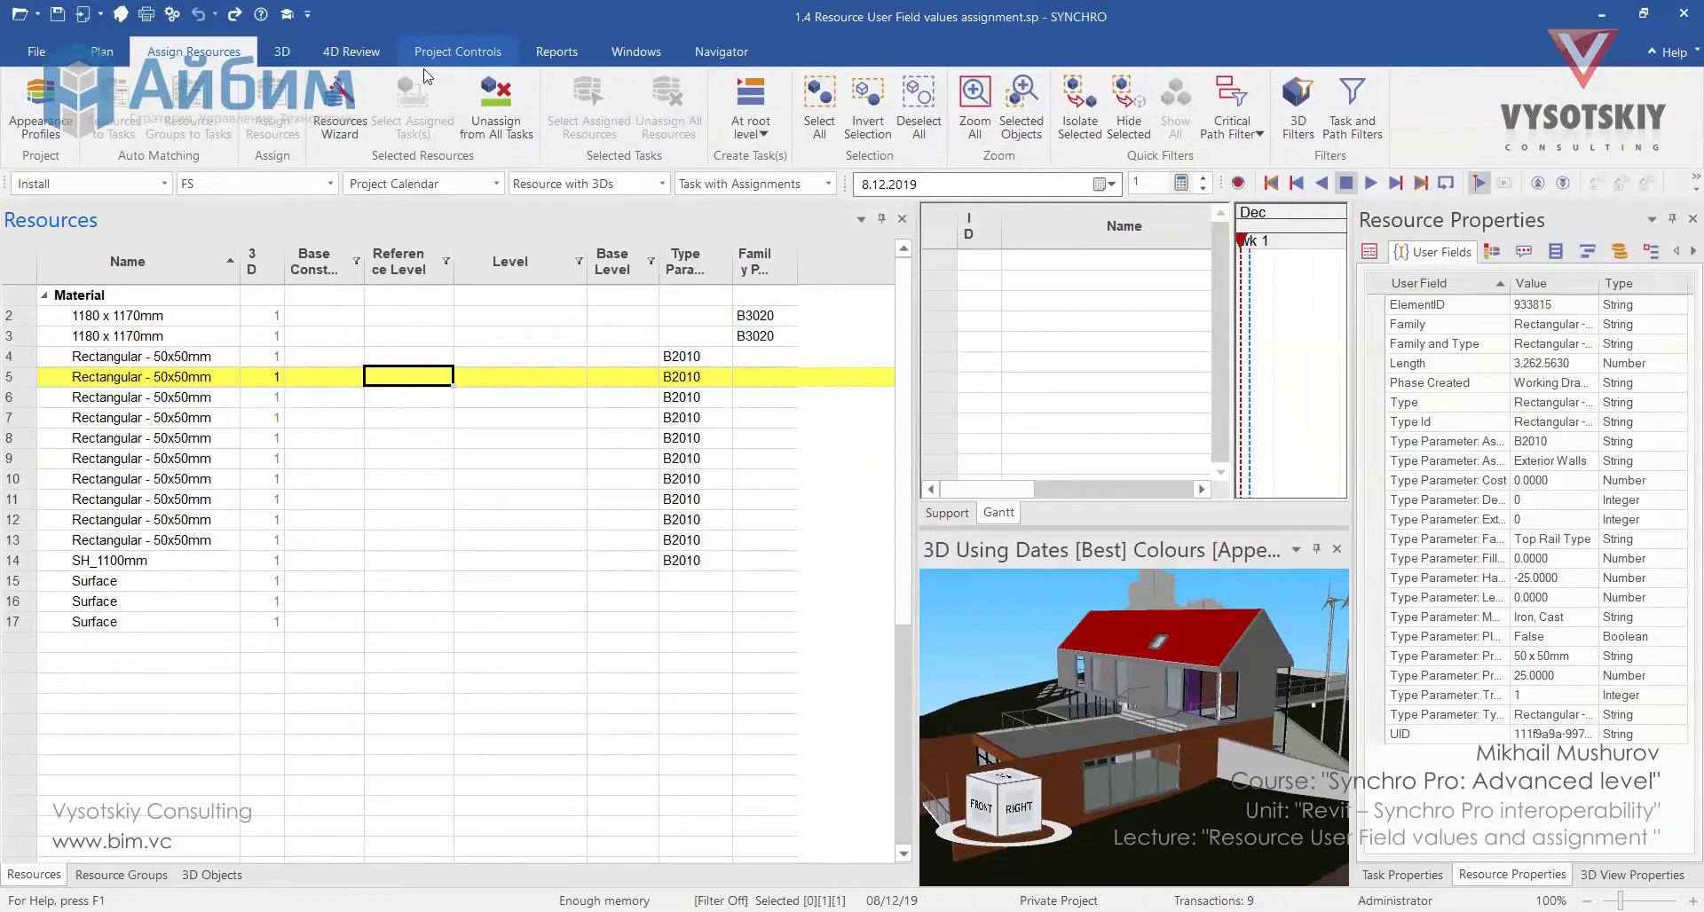
Step: Create a user field named Revision Date with category Resource and type String
{"action": "left_click", "coordinate": [476, 42]}
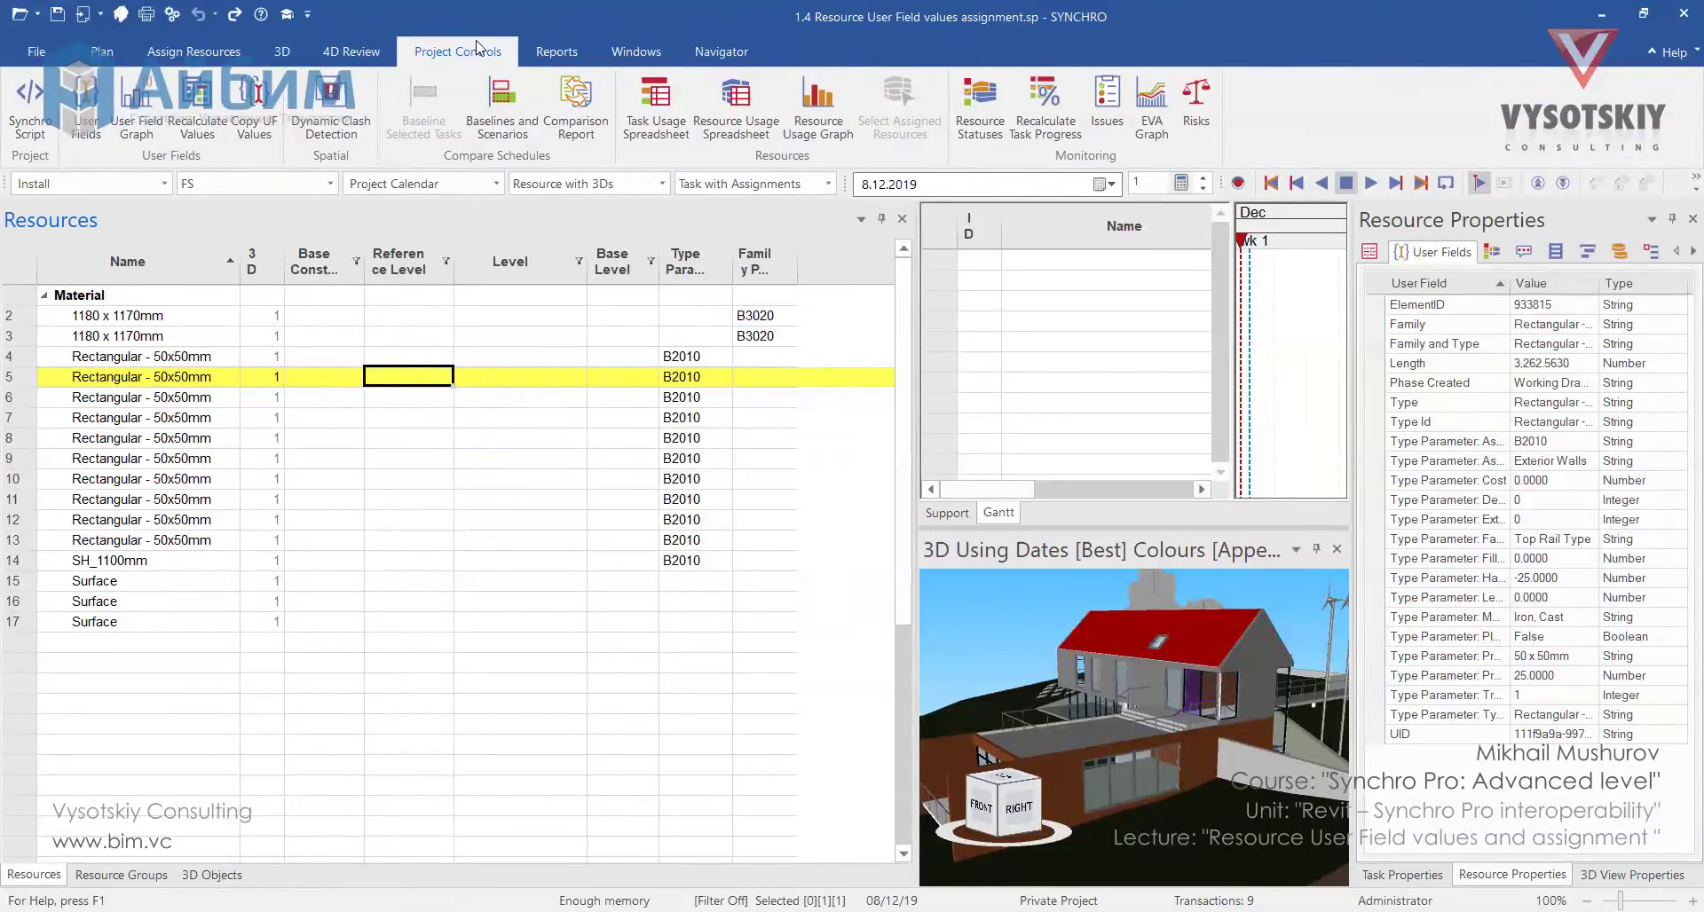
{"action": "left_click", "coordinate": [86, 107]}
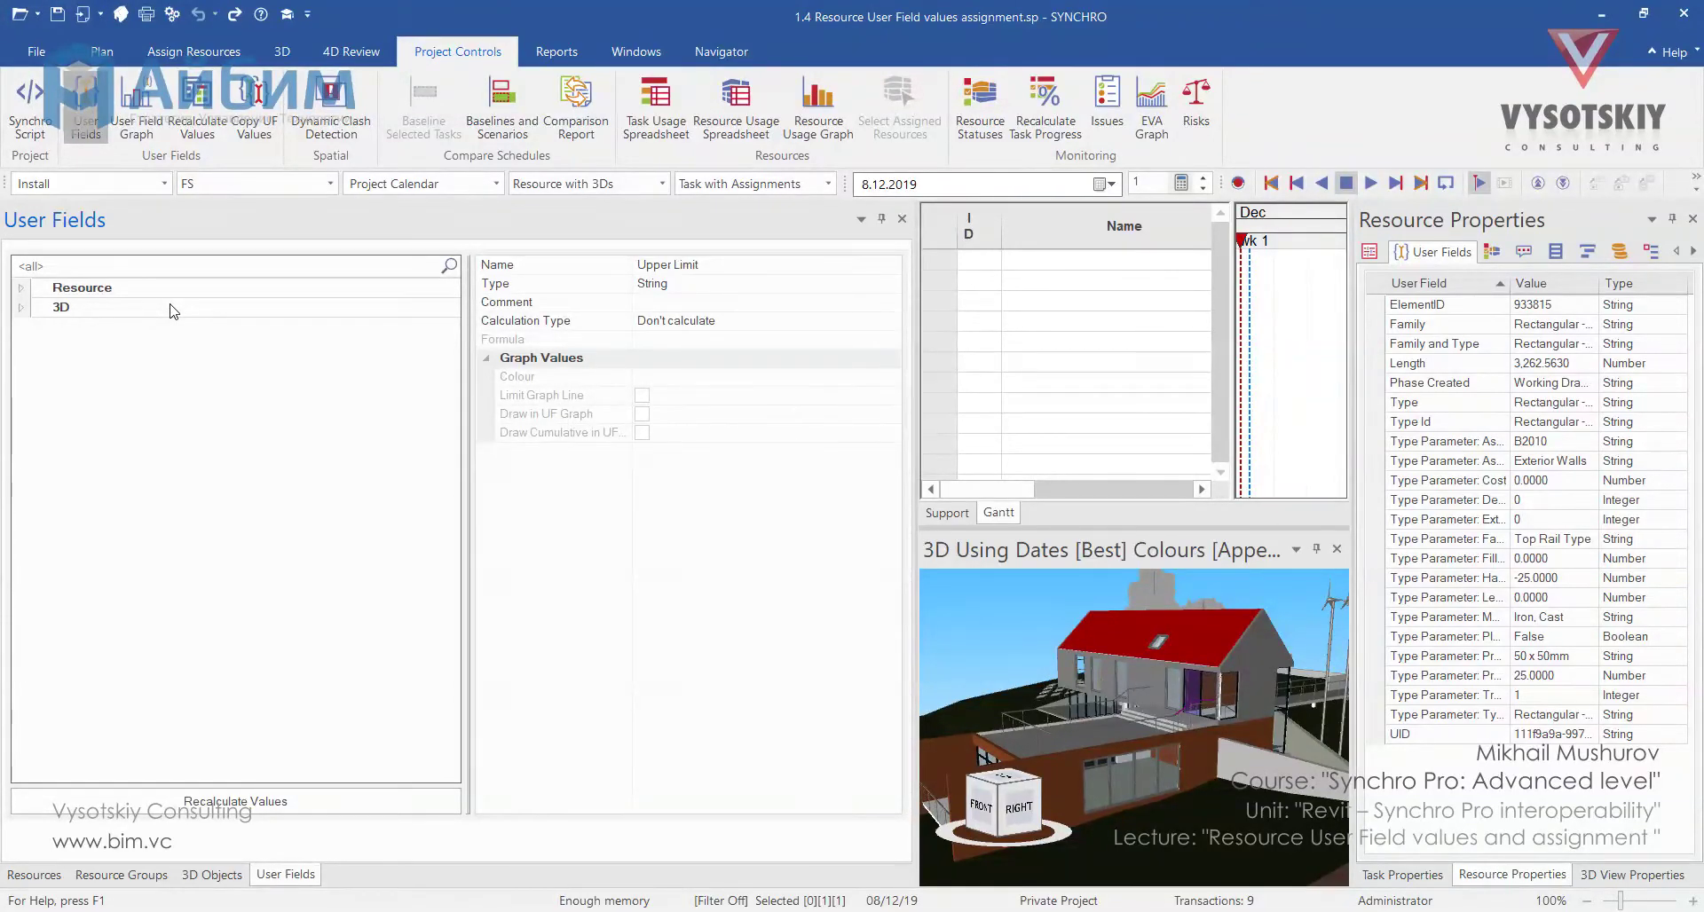
{"action": "left_click", "coordinate": [130, 383]}
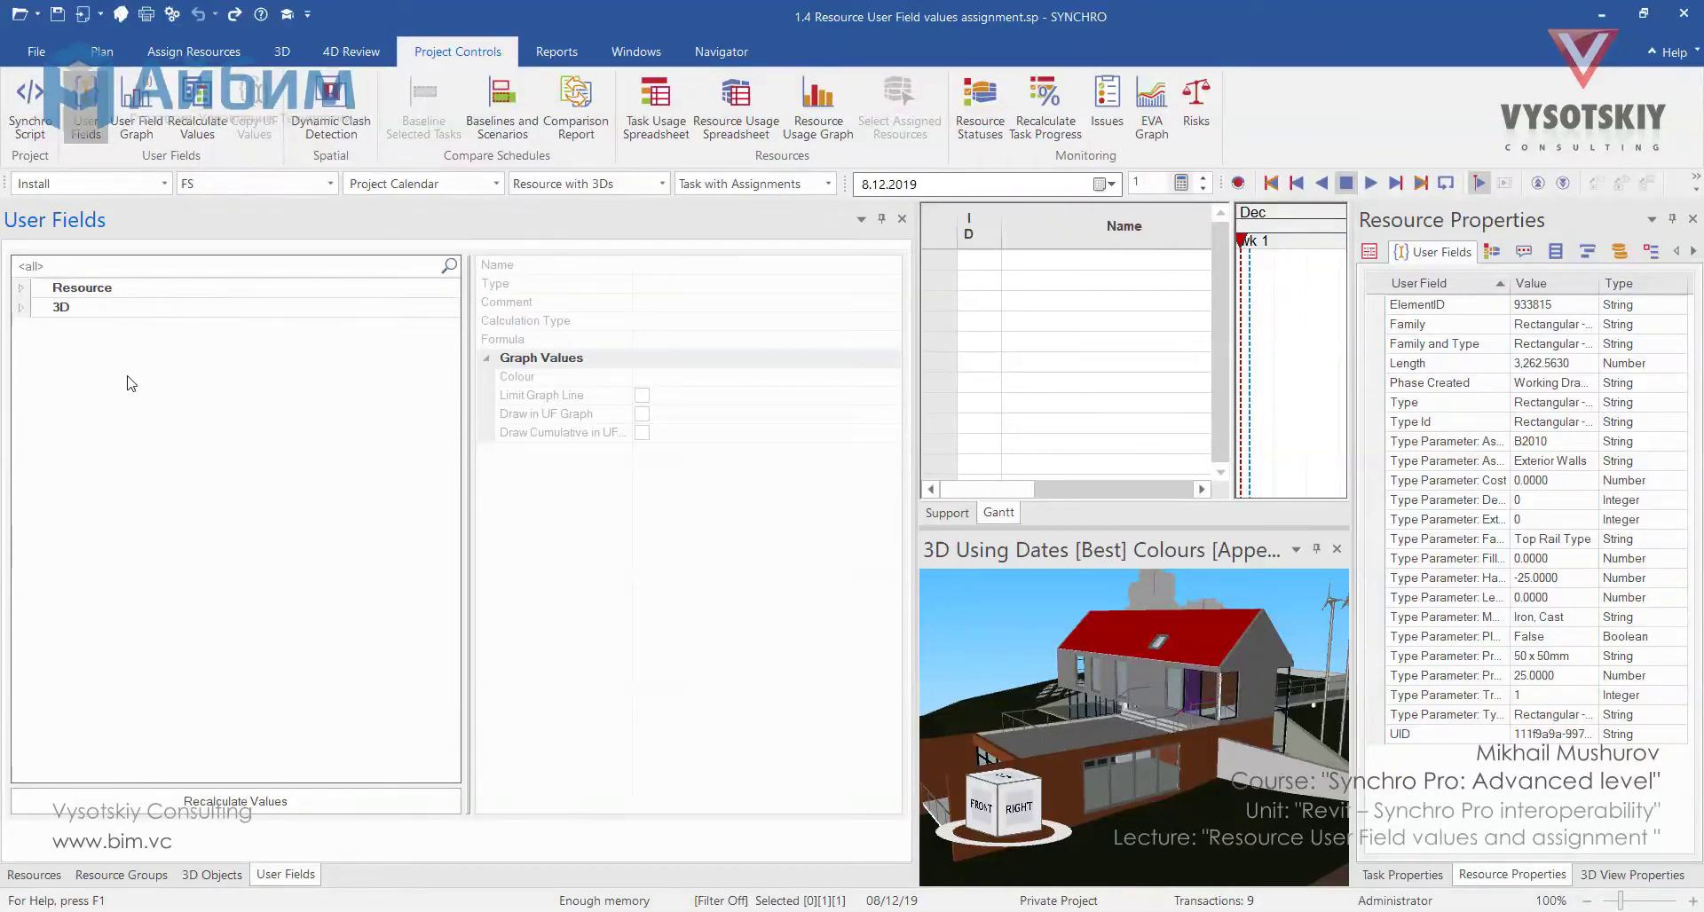
{"action": "right_click", "coordinate": [130, 383]}
{"action": "left_click", "coordinate": [147, 385]}
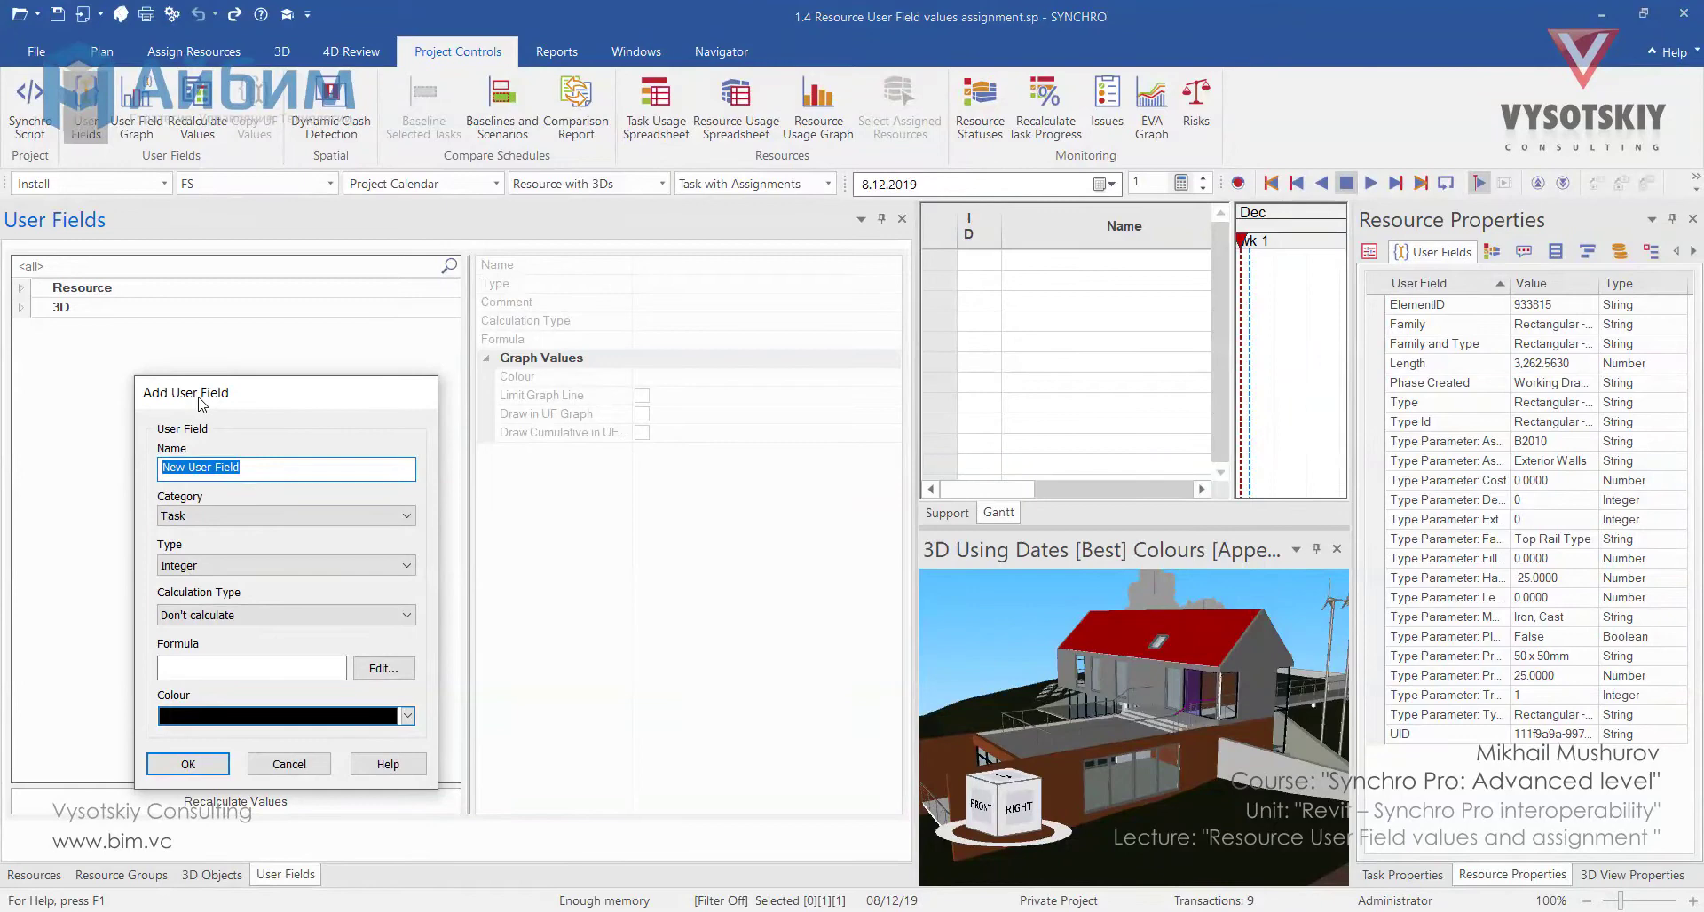
{"action": "type", "text": "Revisi"}
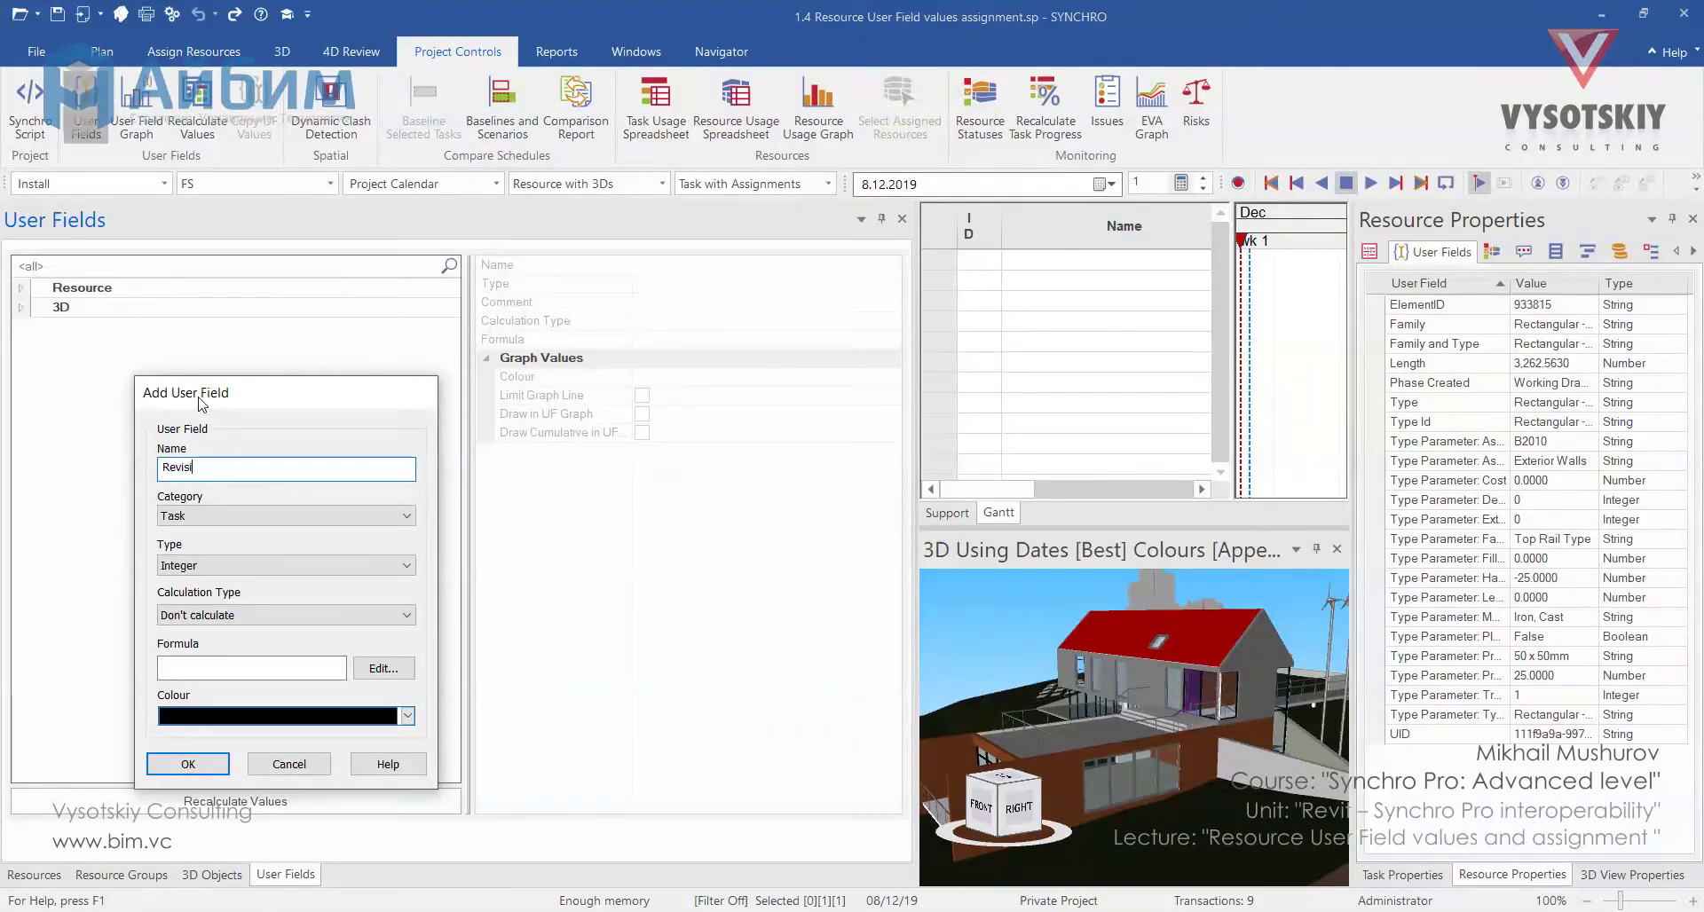
{"action": "type", "text": "on Date"}
{"action": "left_click", "coordinate": [396, 516]}
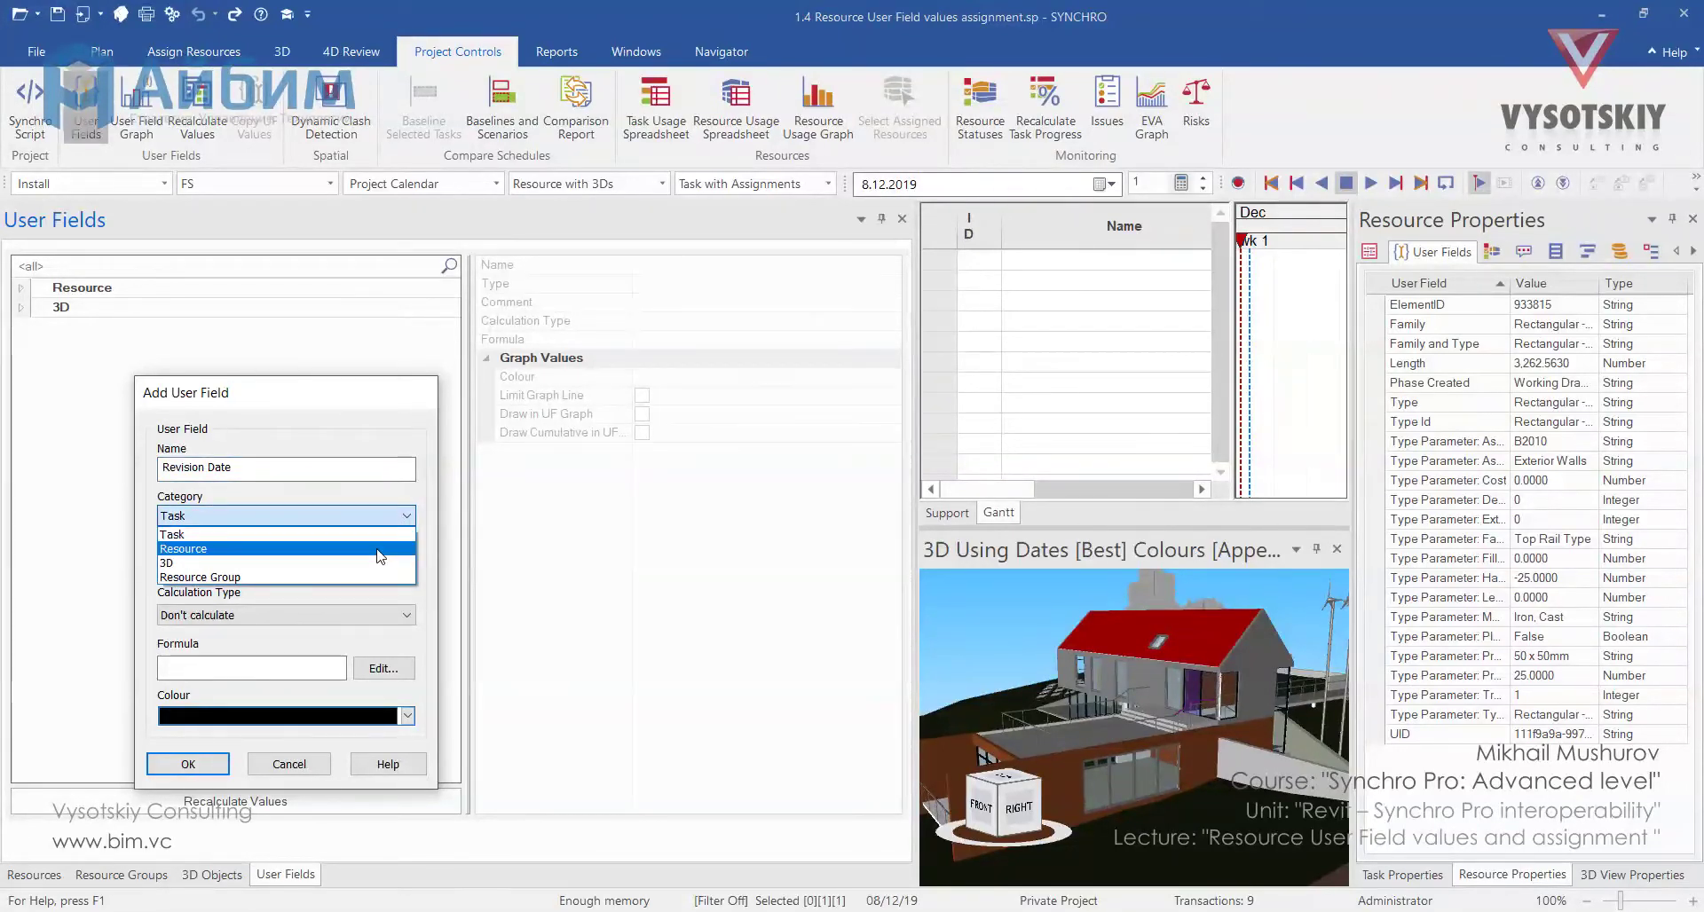
{"action": "left_click", "coordinate": [380, 552]}
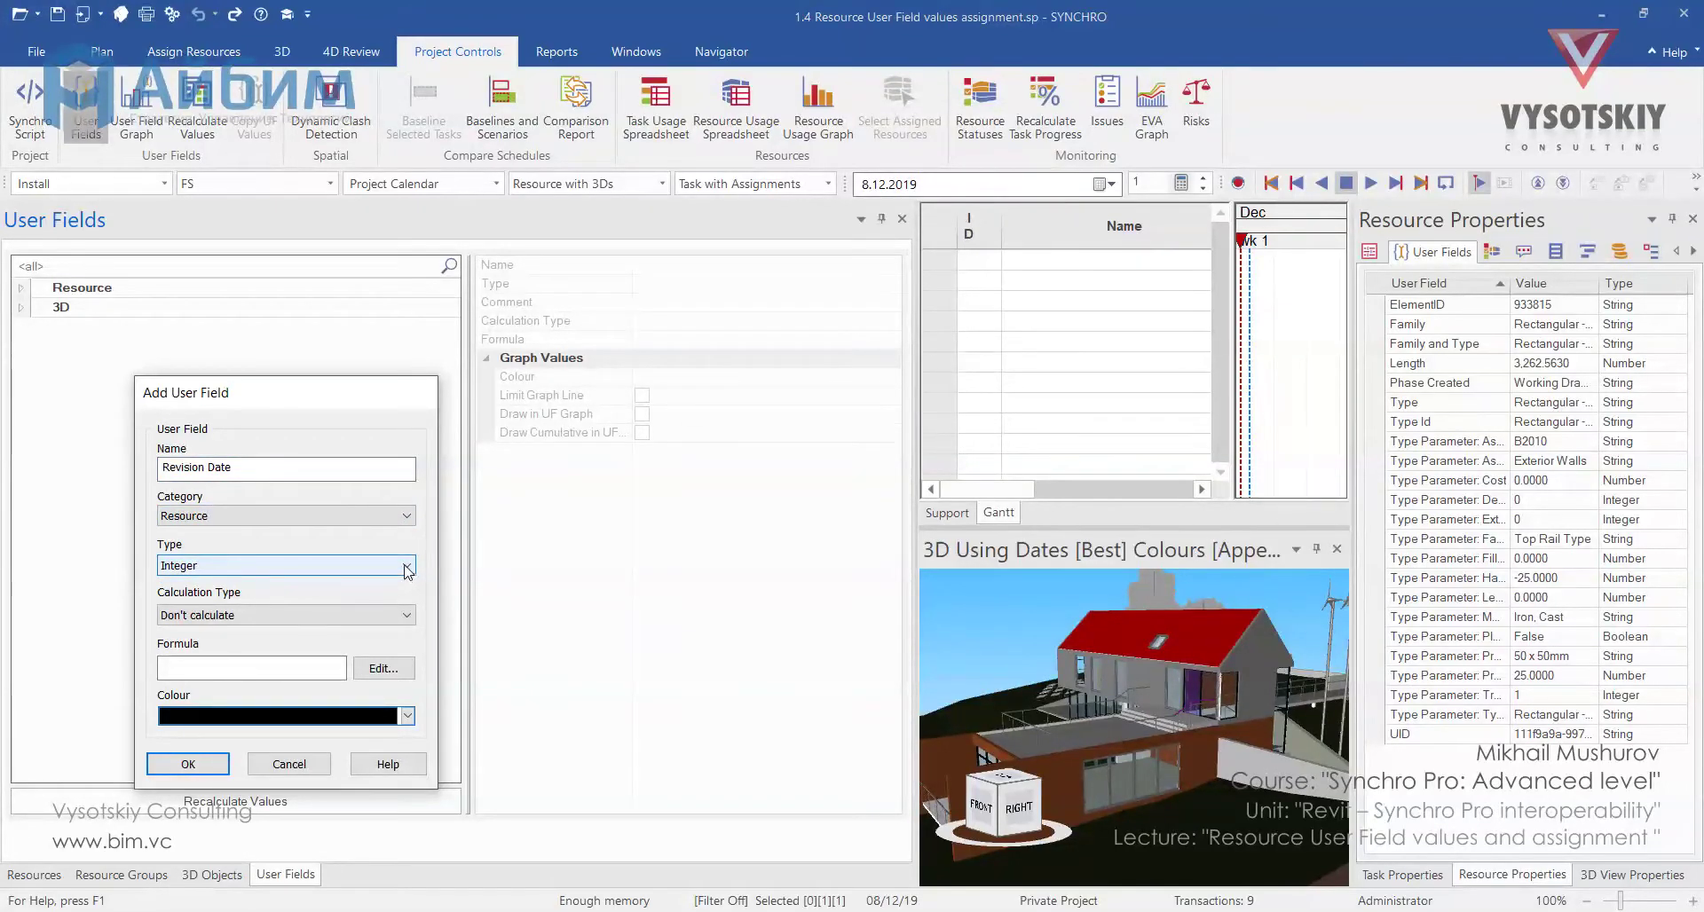
{"action": "left_click", "coordinate": [407, 568]}
{"action": "left_click", "coordinate": [386, 616]}
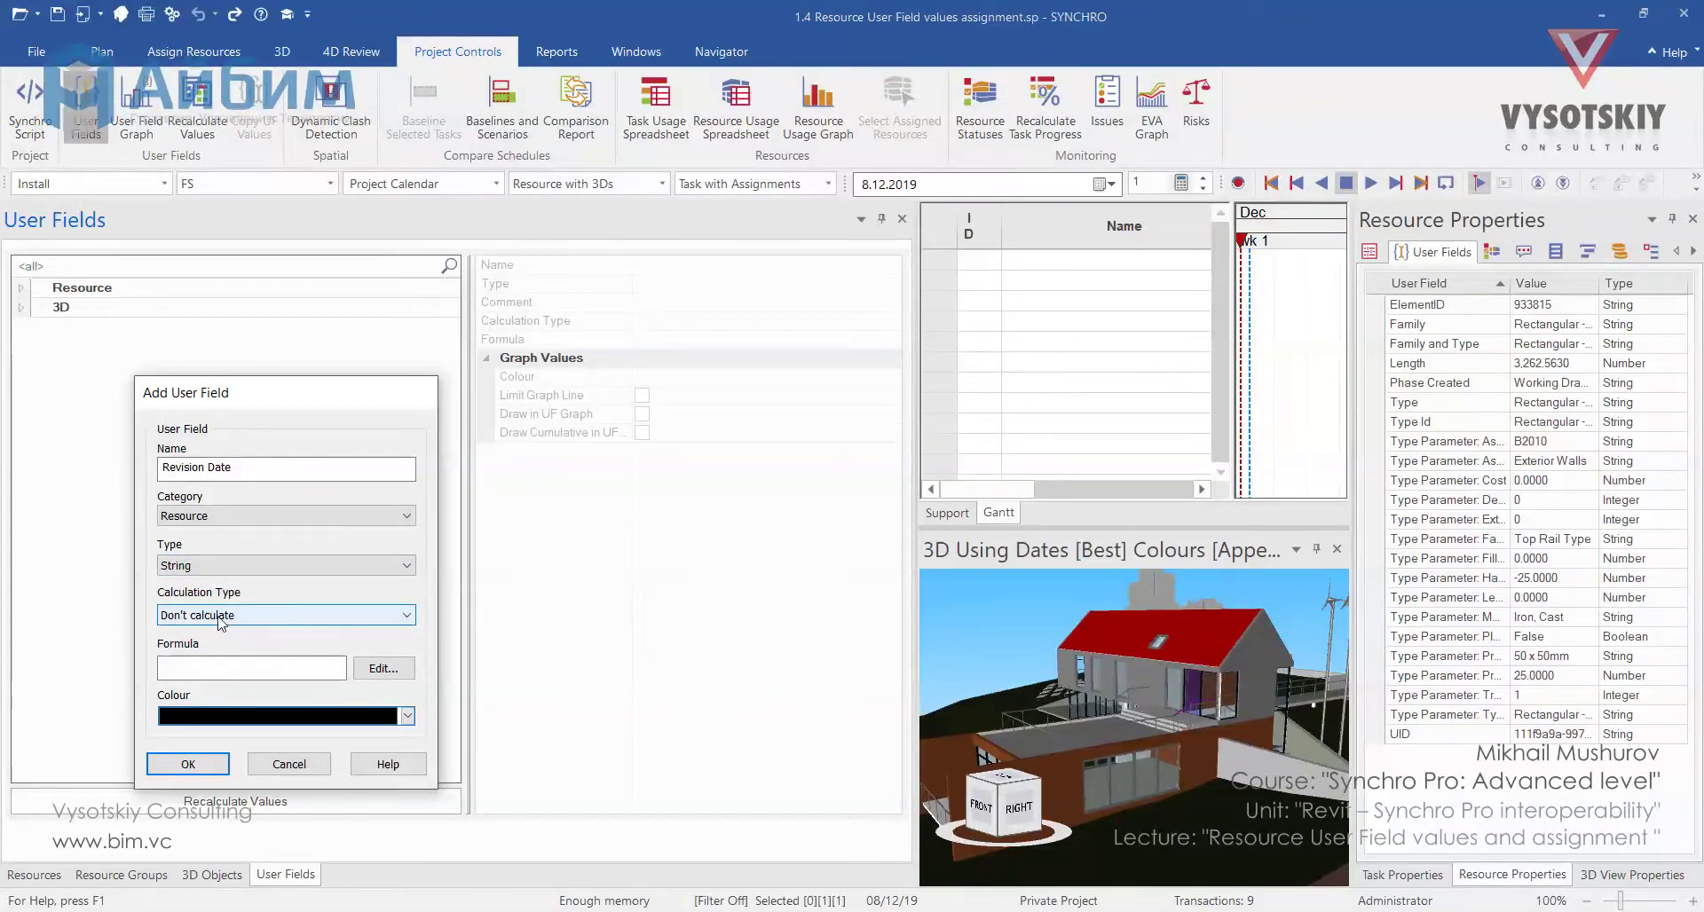
{"action": "left_click", "coordinate": [203, 769]}
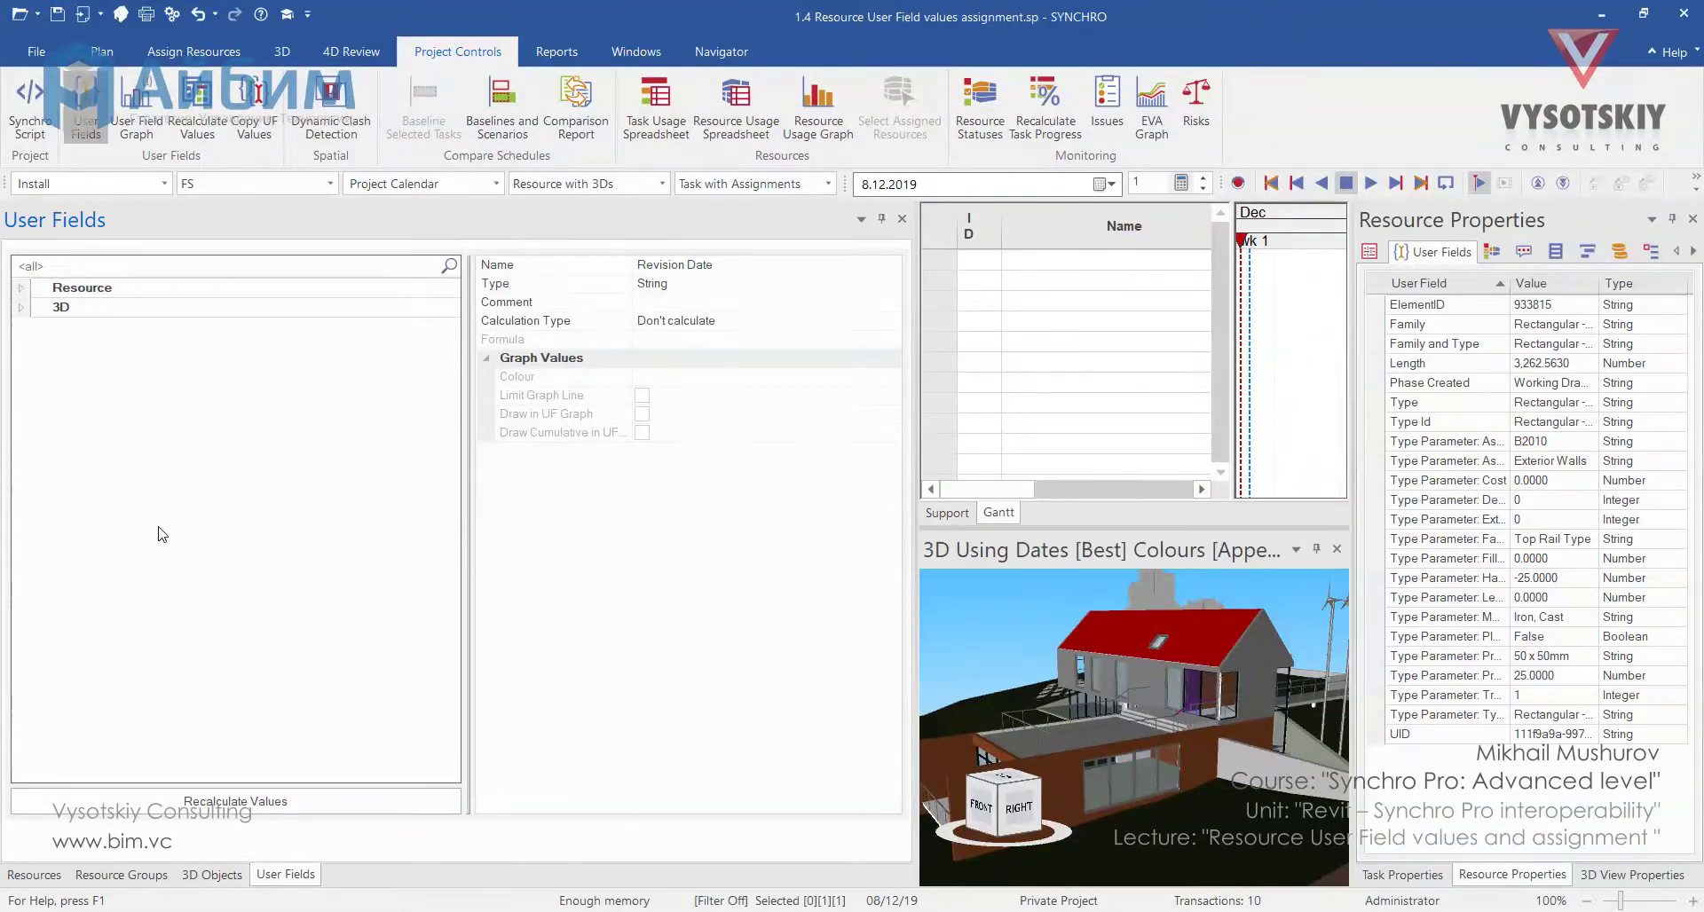
Step: Create a second user field named Proposed Value with category Resource and type String
{"action": "right_click", "coordinate": [147, 386]}
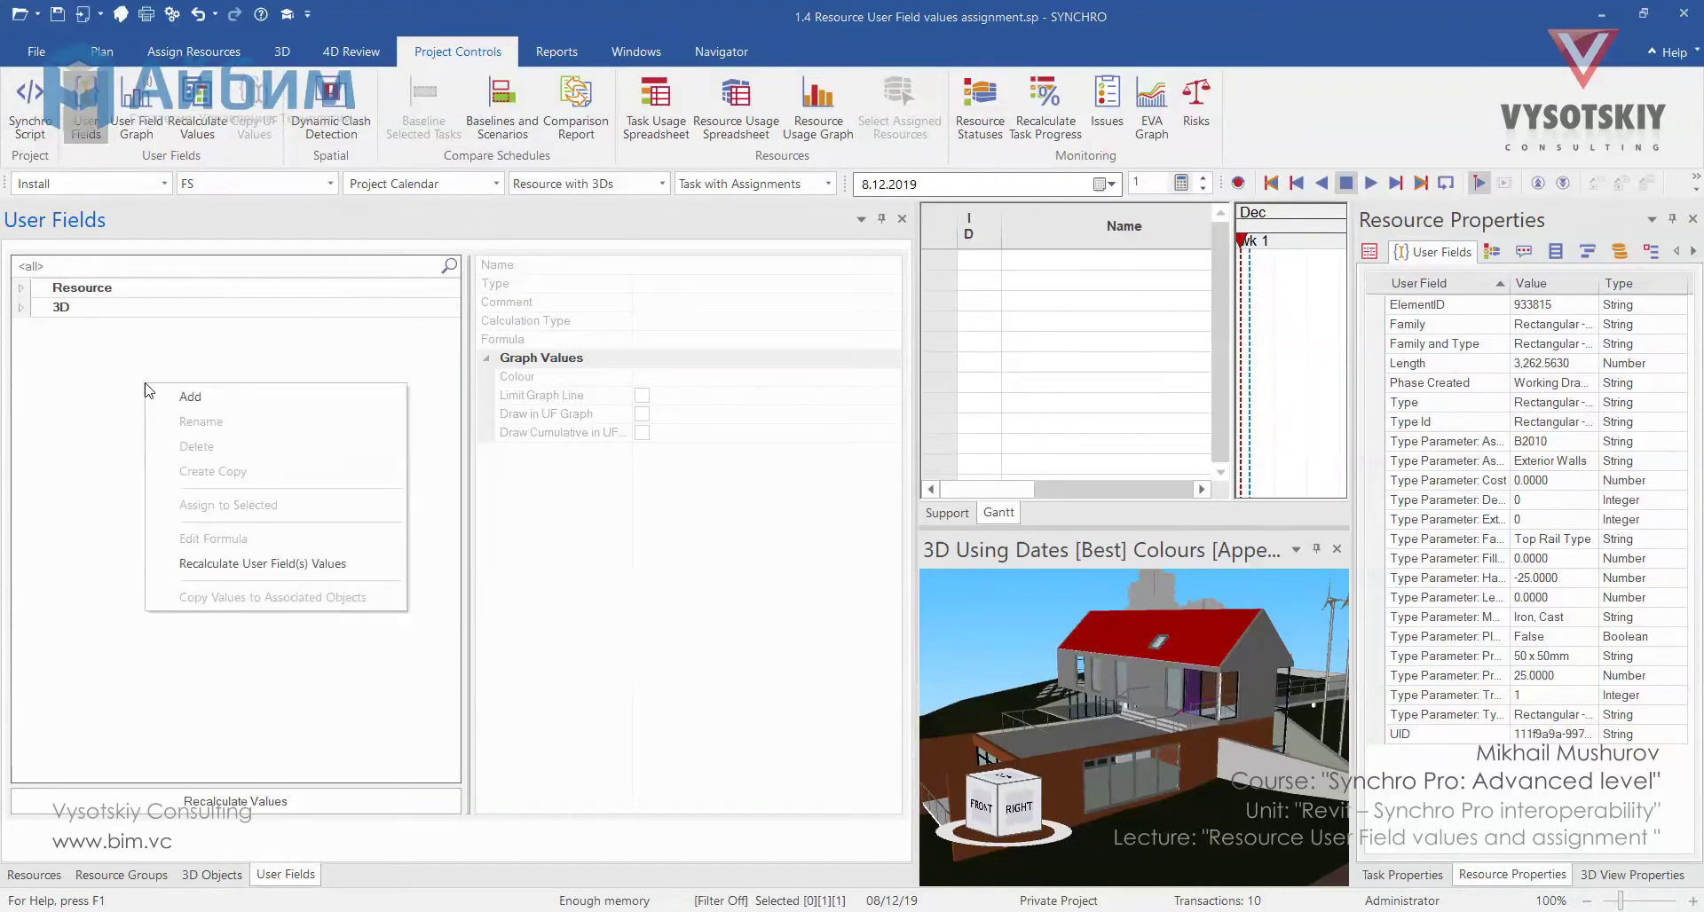
{"action": "left_click", "coordinate": [248, 396]}
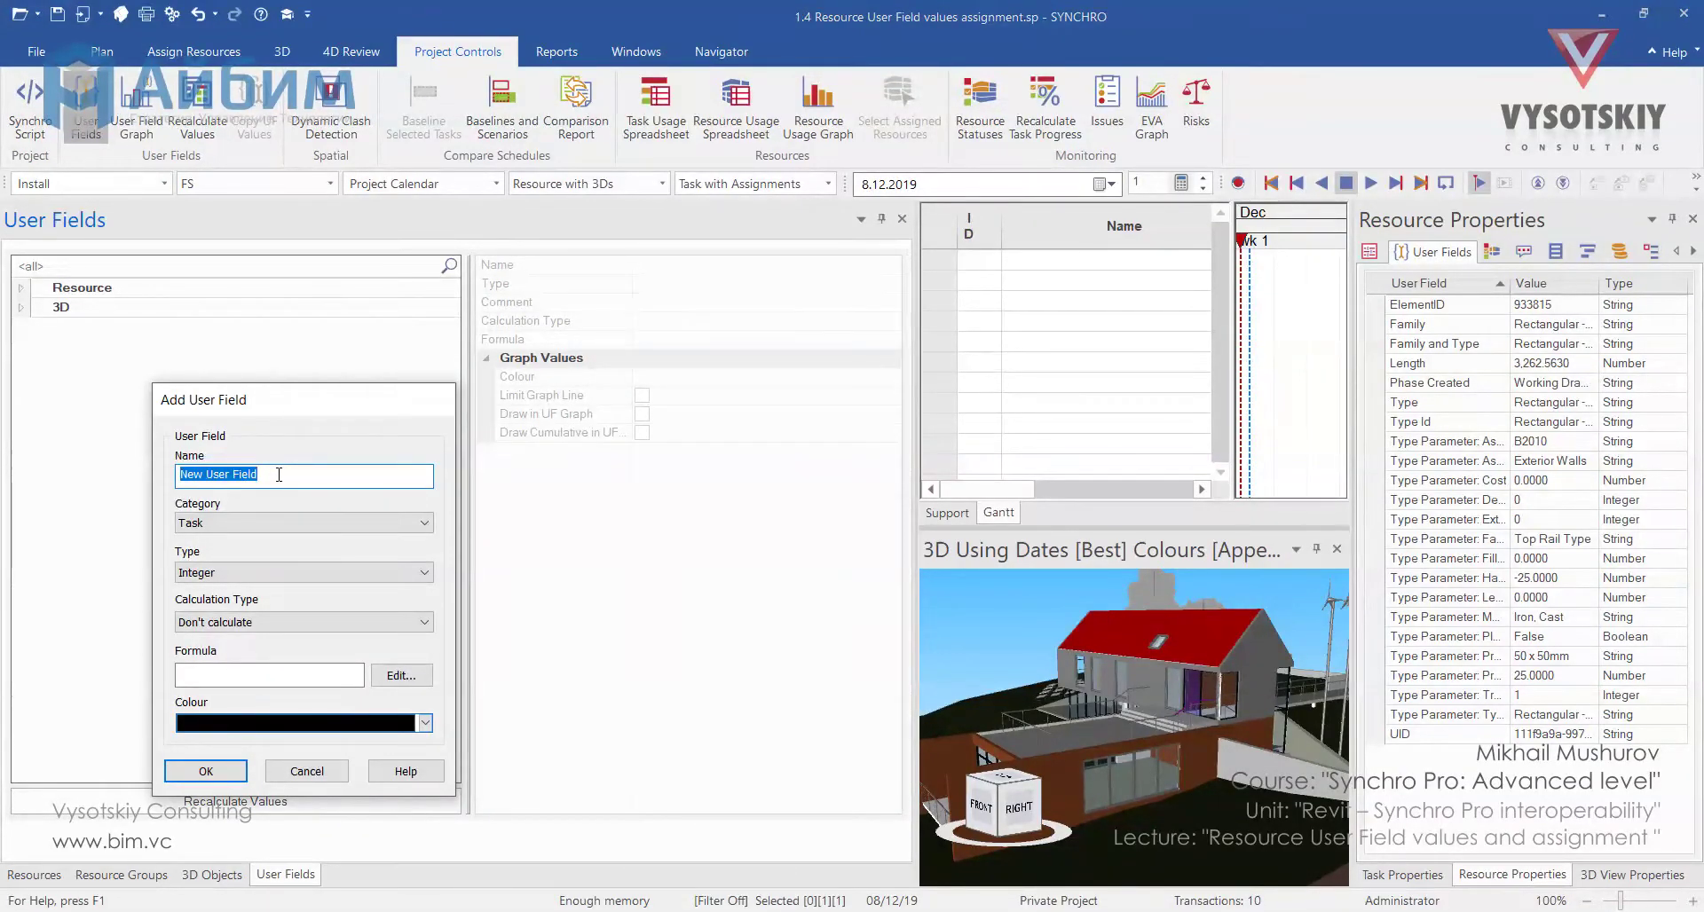
{"action": "type", "text": "Pro"}
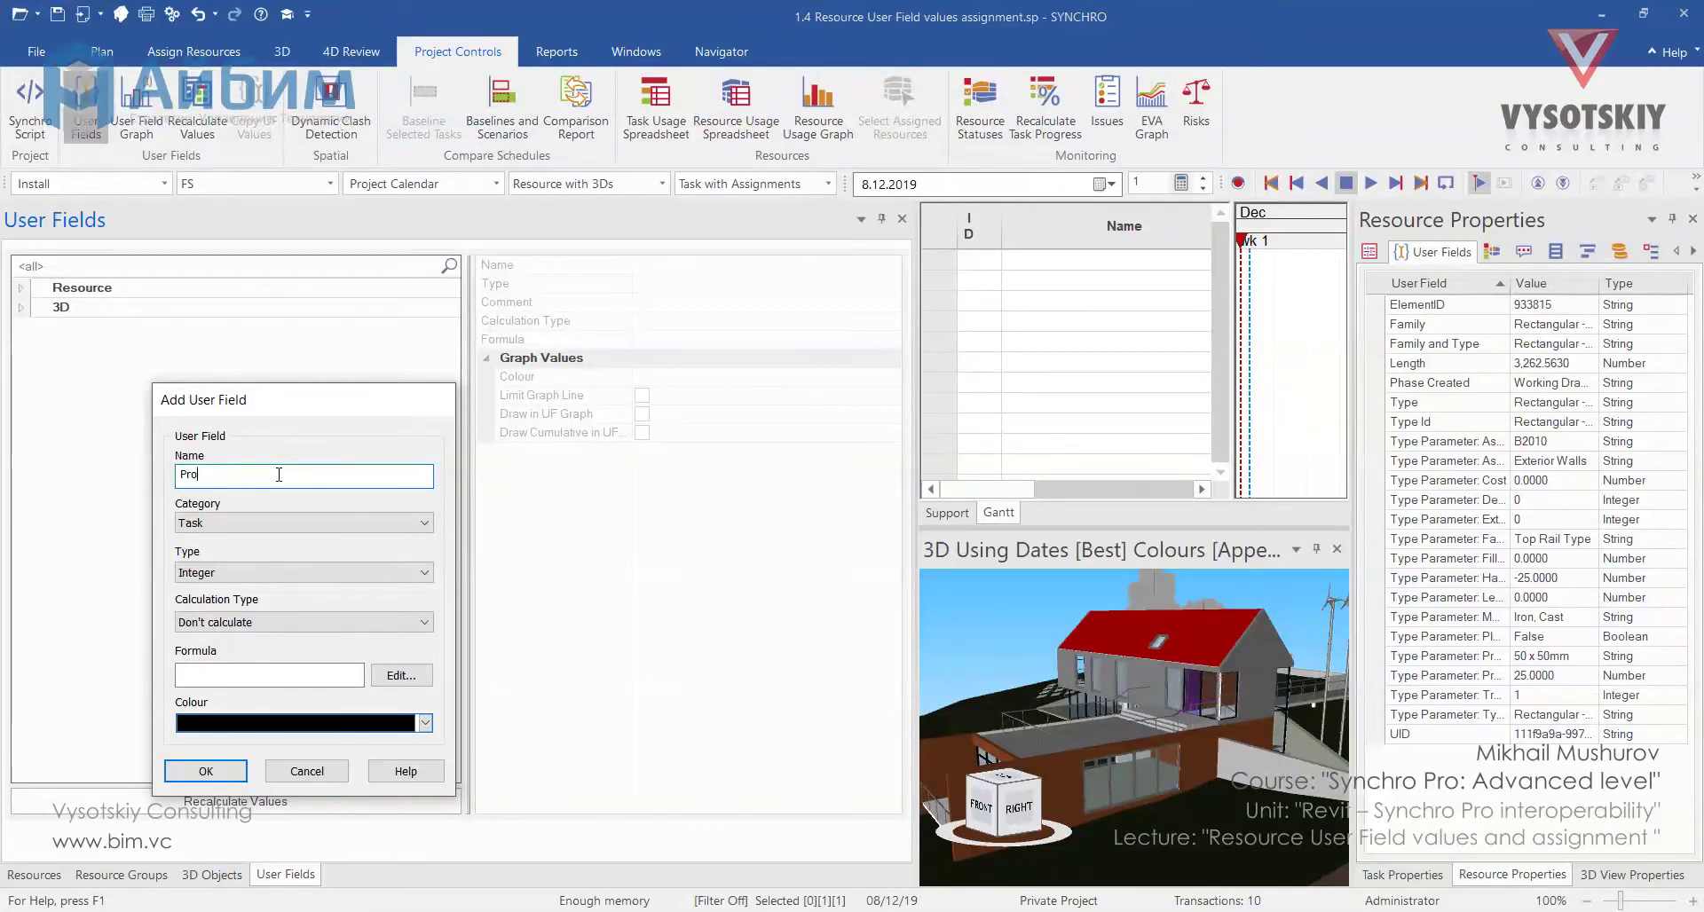
{"action": "type", "text": "posed Value"}
{"action": "left_click", "coordinate": [336, 523]}
{"action": "left_click", "coordinate": [351, 557]}
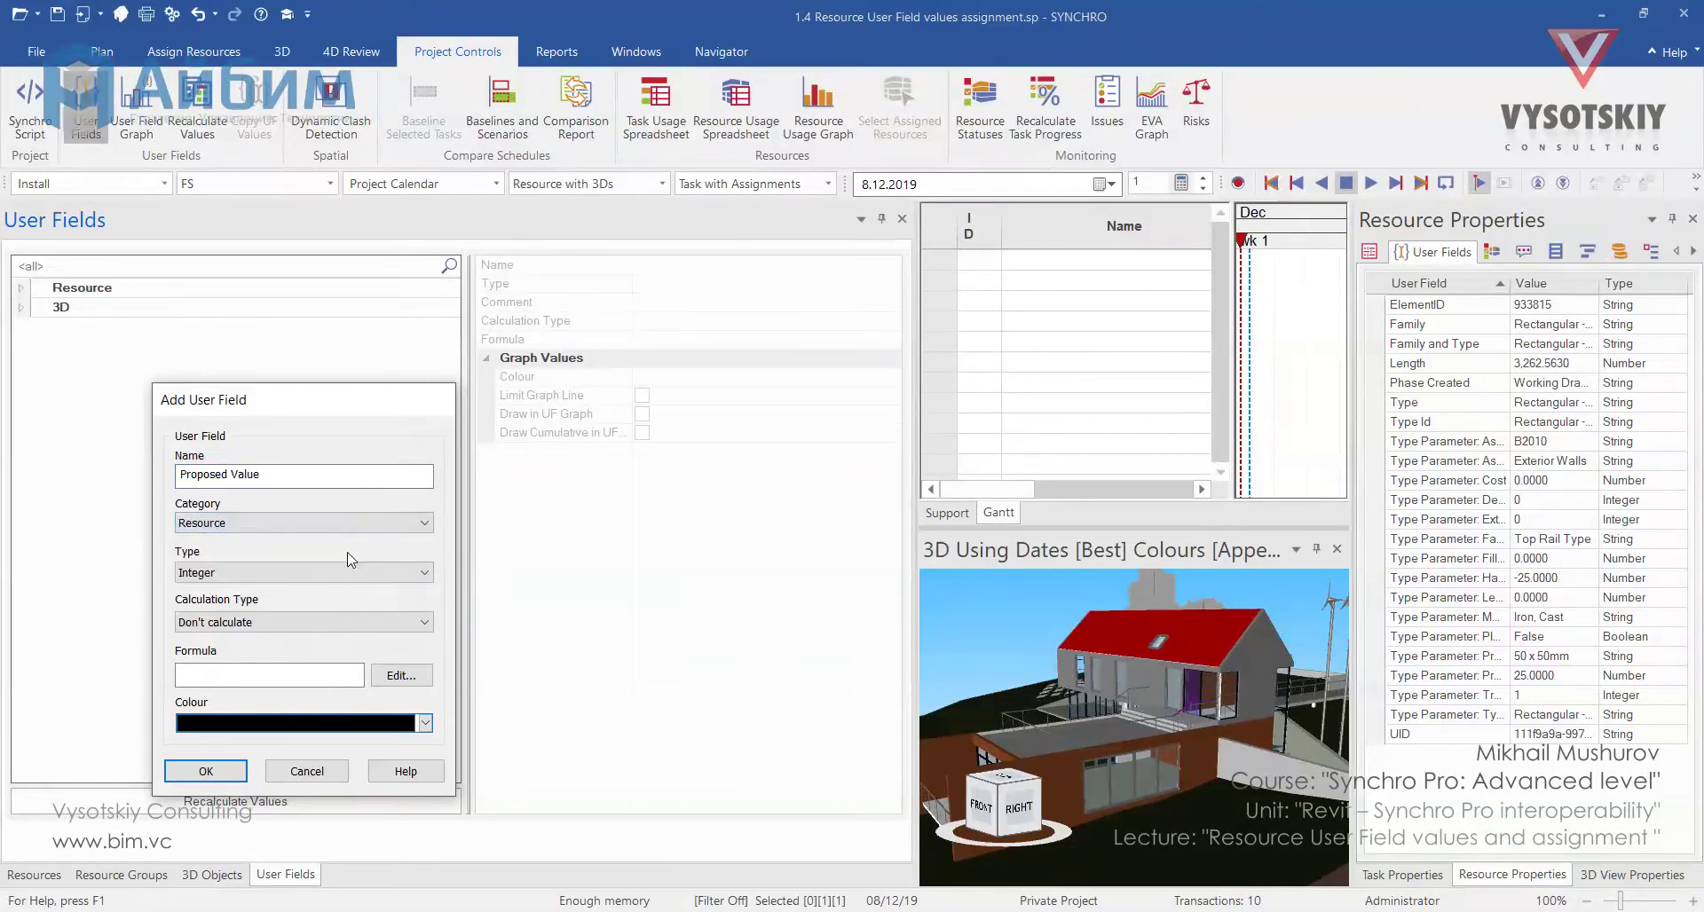
{"action": "left_click", "coordinate": [384, 572]}
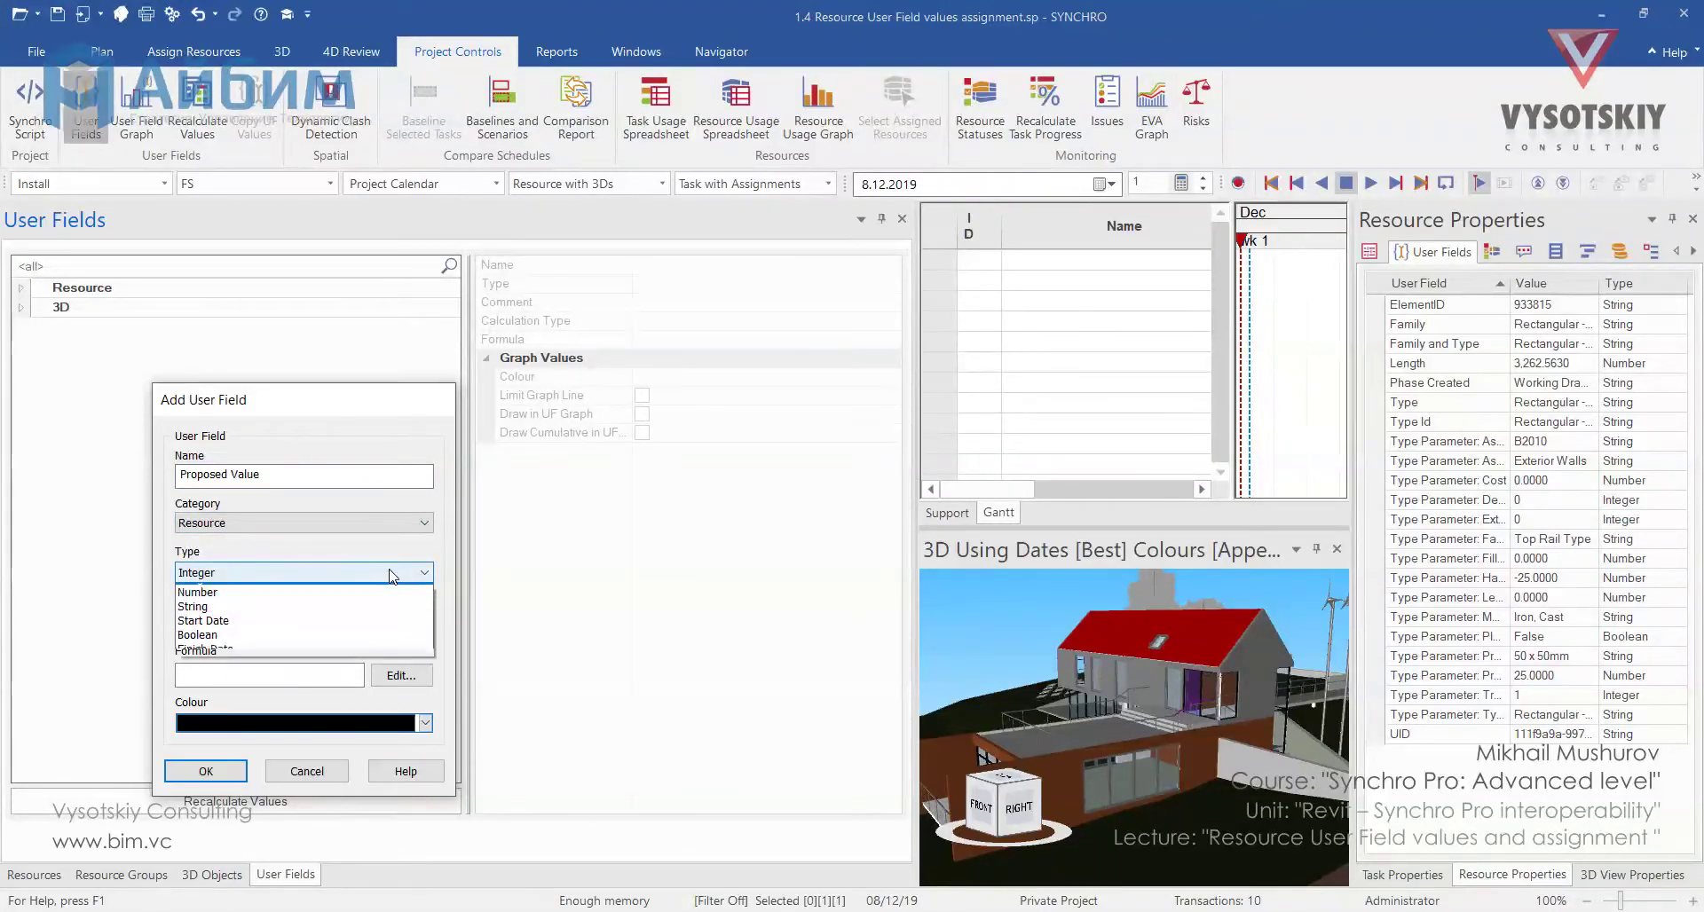
{"action": "left_click", "coordinate": [355, 619]}
{"action": "left_click", "coordinate": [214, 771]}
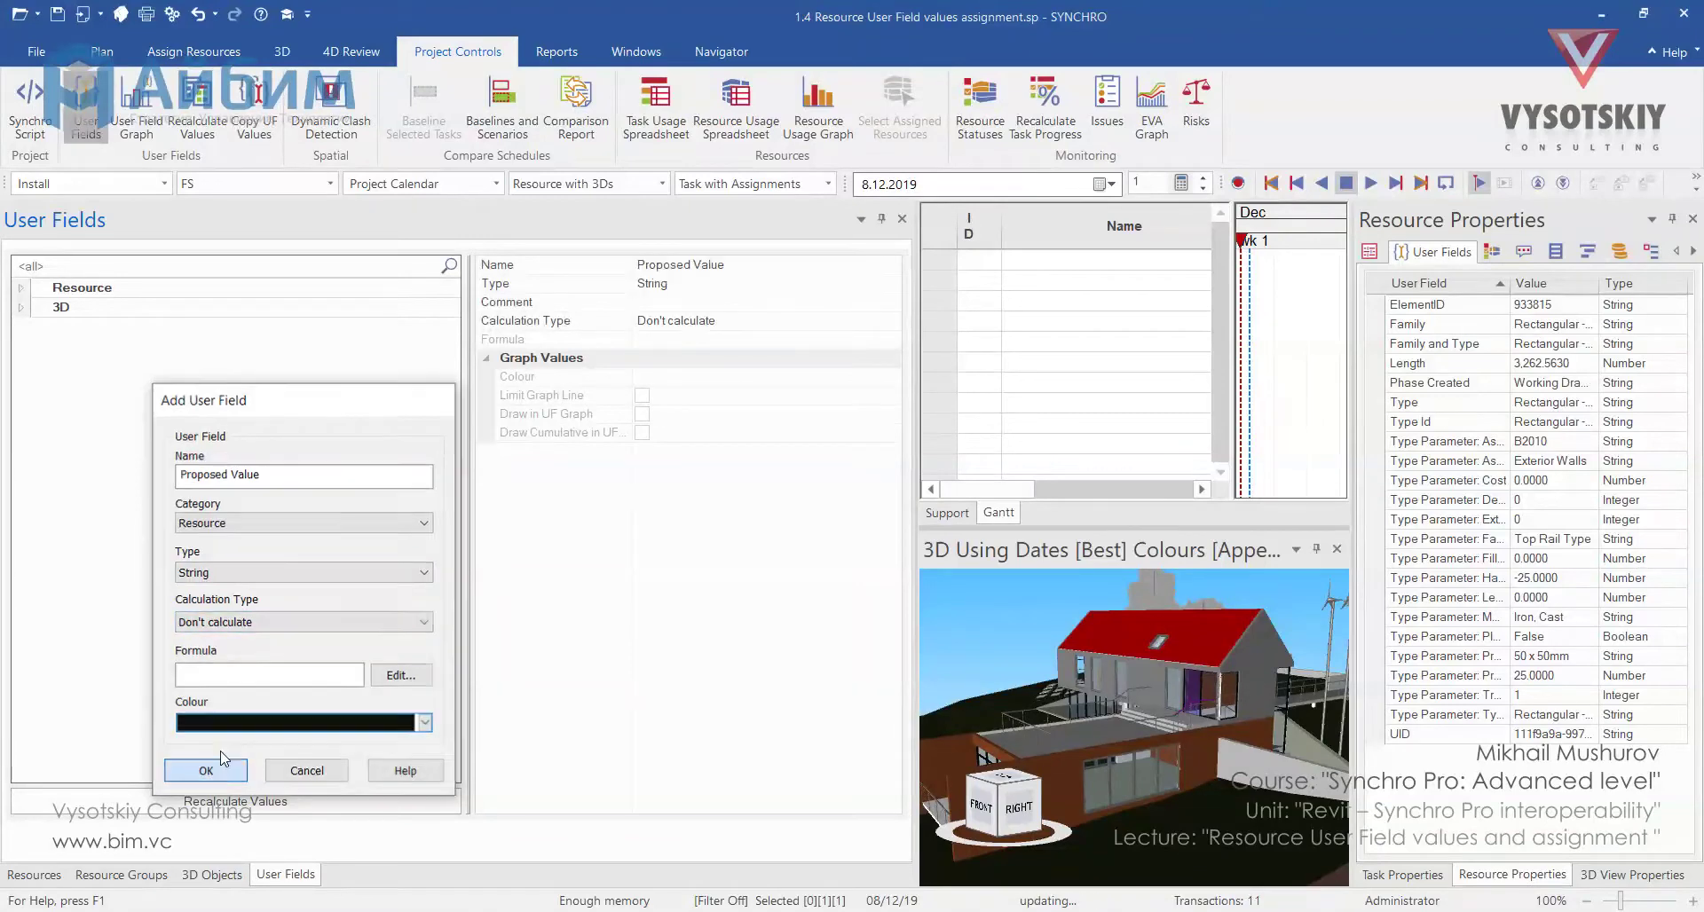
Step: Add the Revision Date and Proposed Value user fields to the selected columns of the Resources table
{"action": "left_click", "coordinate": [34, 874]}
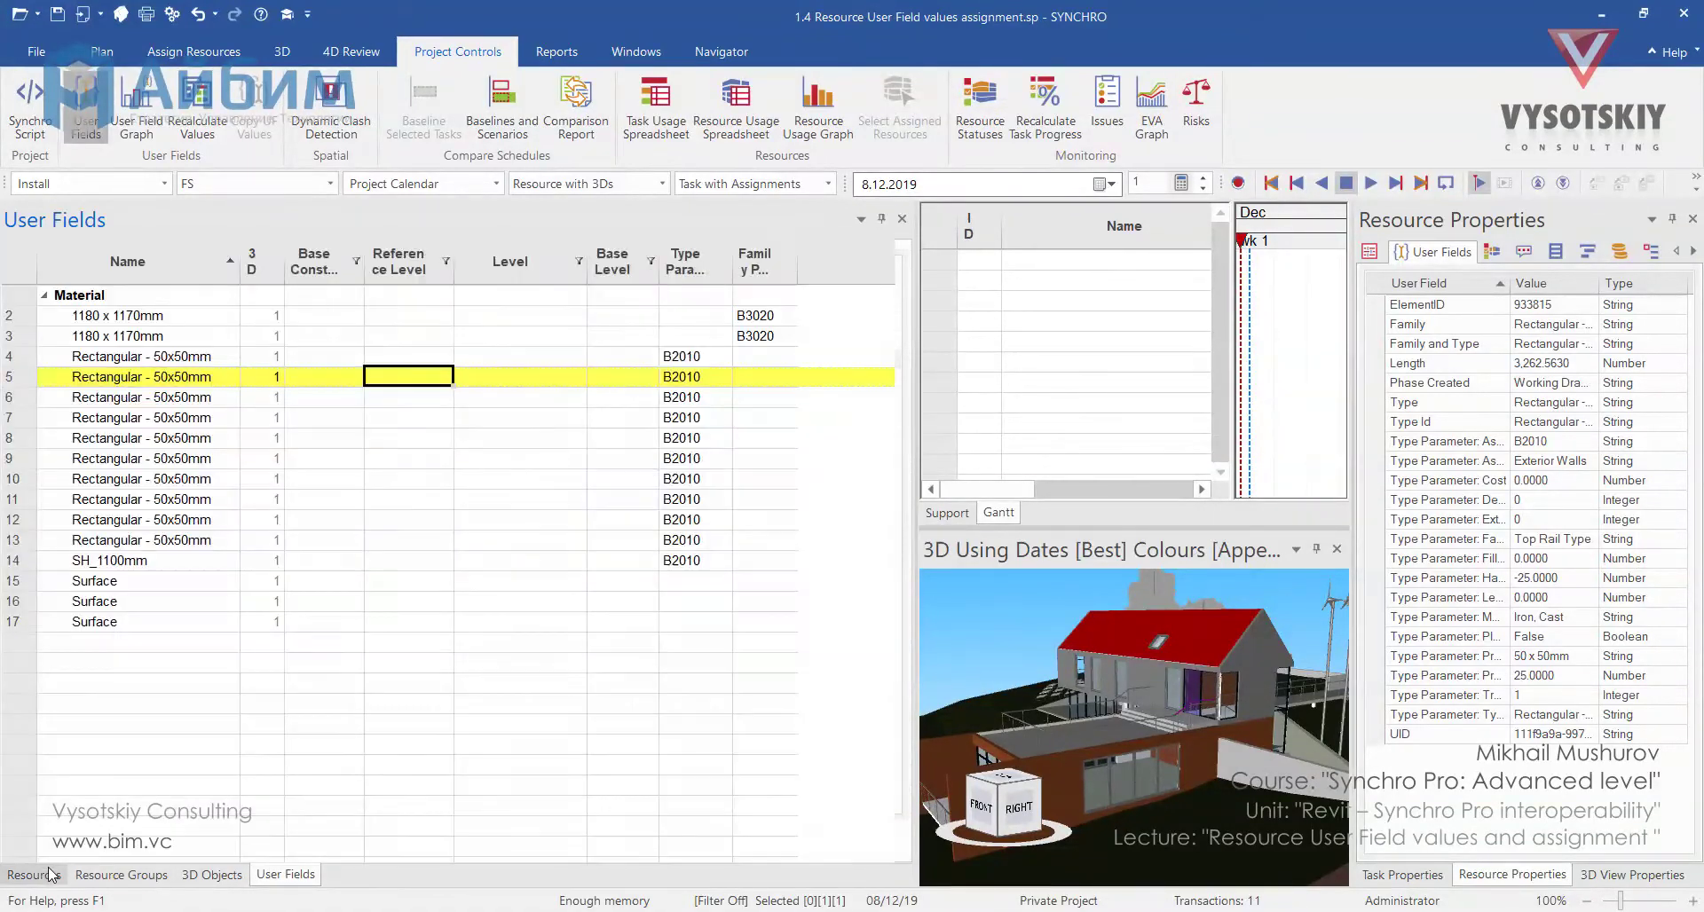
{"action": "right_click", "coordinate": [407, 264]}
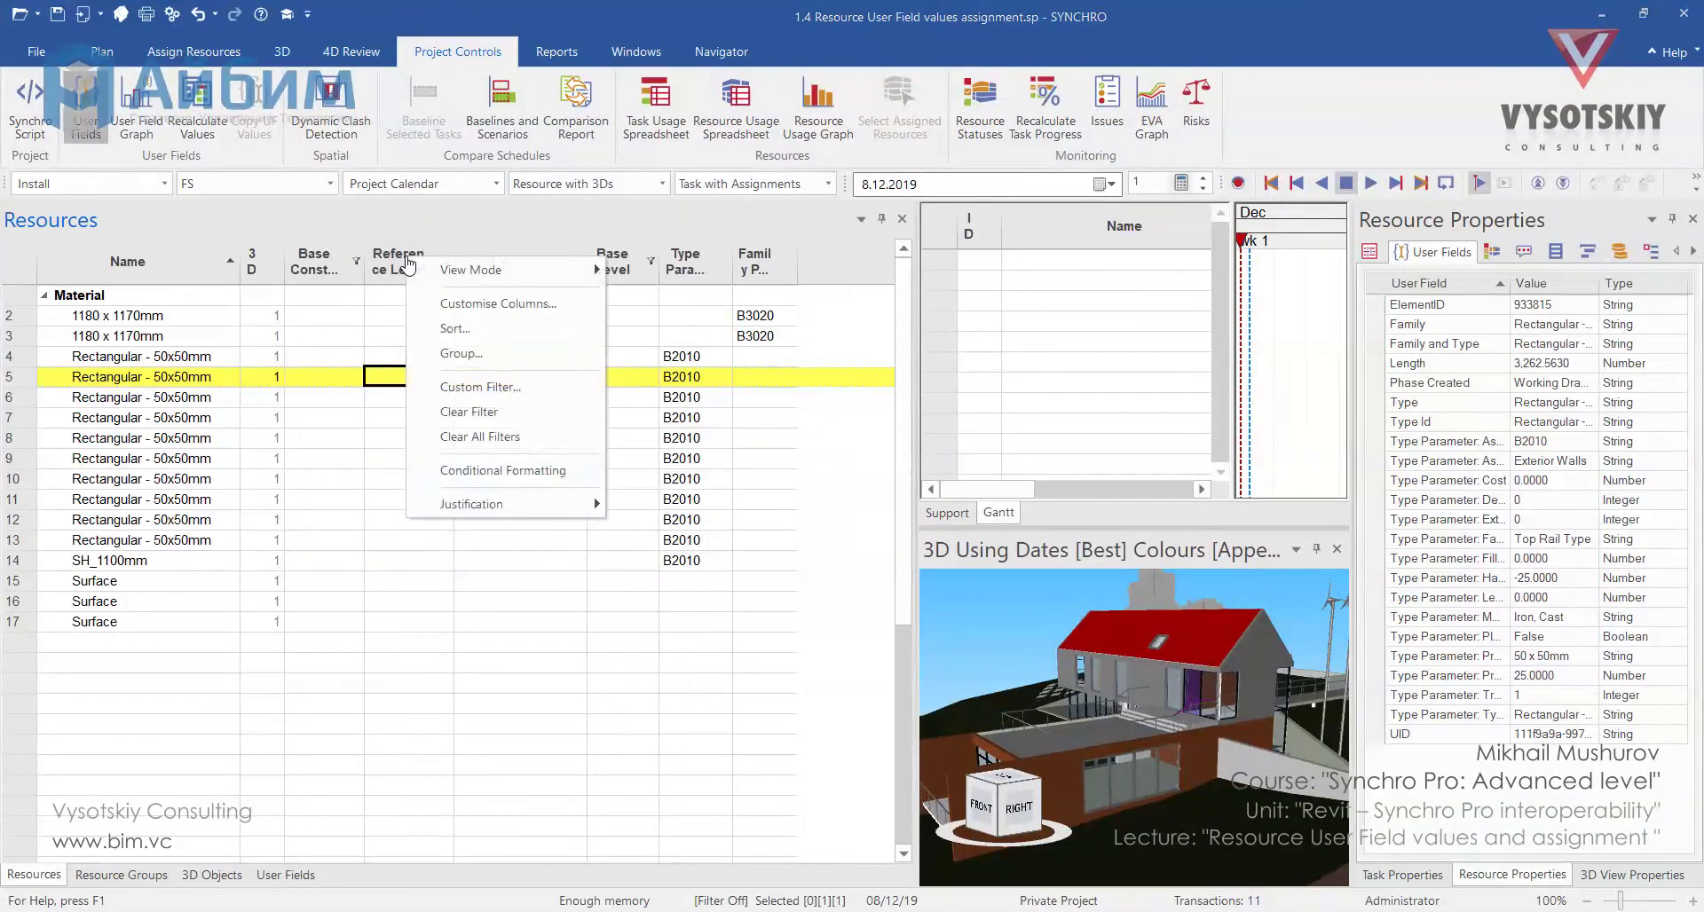
{"action": "left_click", "coordinate": [477, 309]}
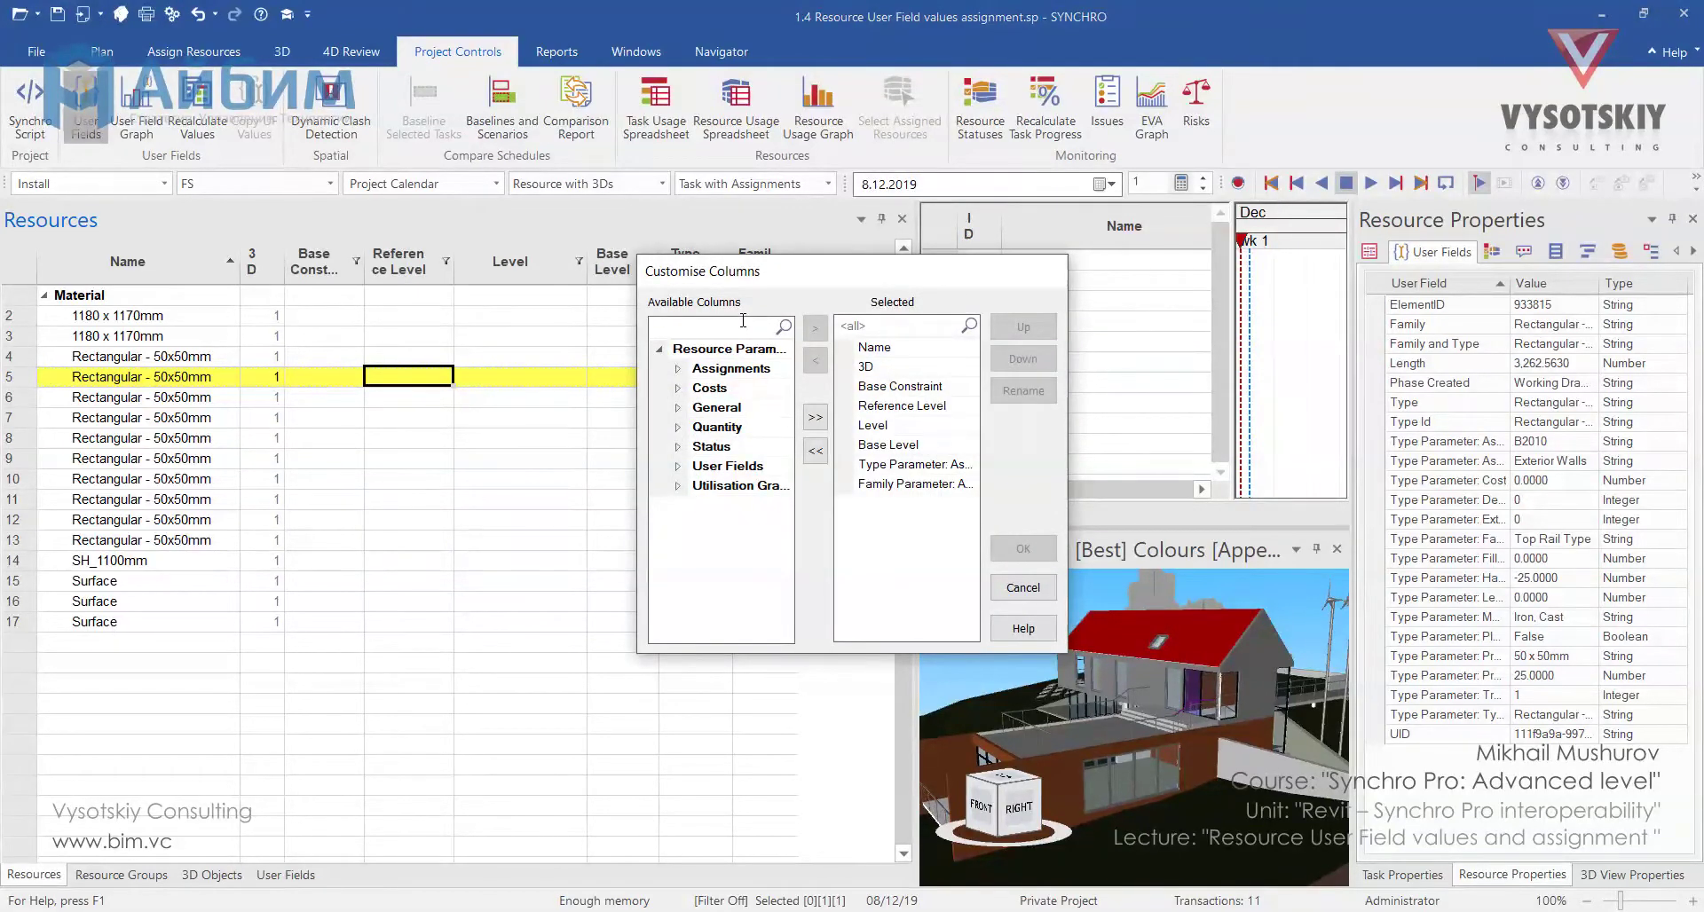
{"action": "left_click", "coordinate": [743, 326]}
{"action": "type", "text": "re"}
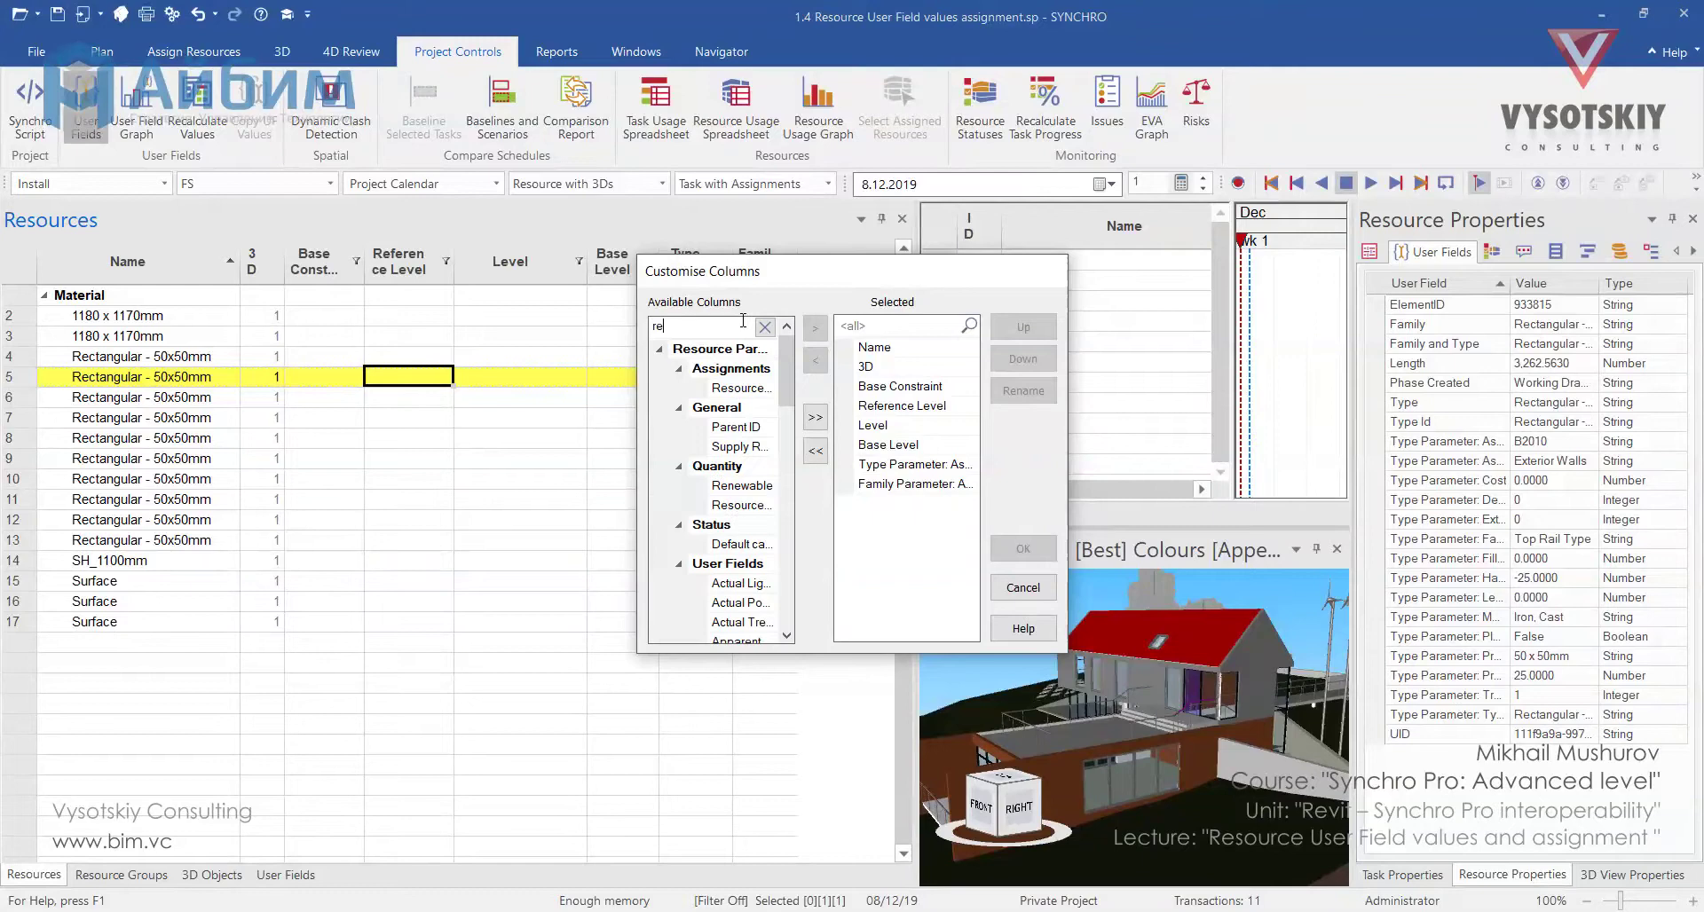
{"action": "type", "text": "vi"}
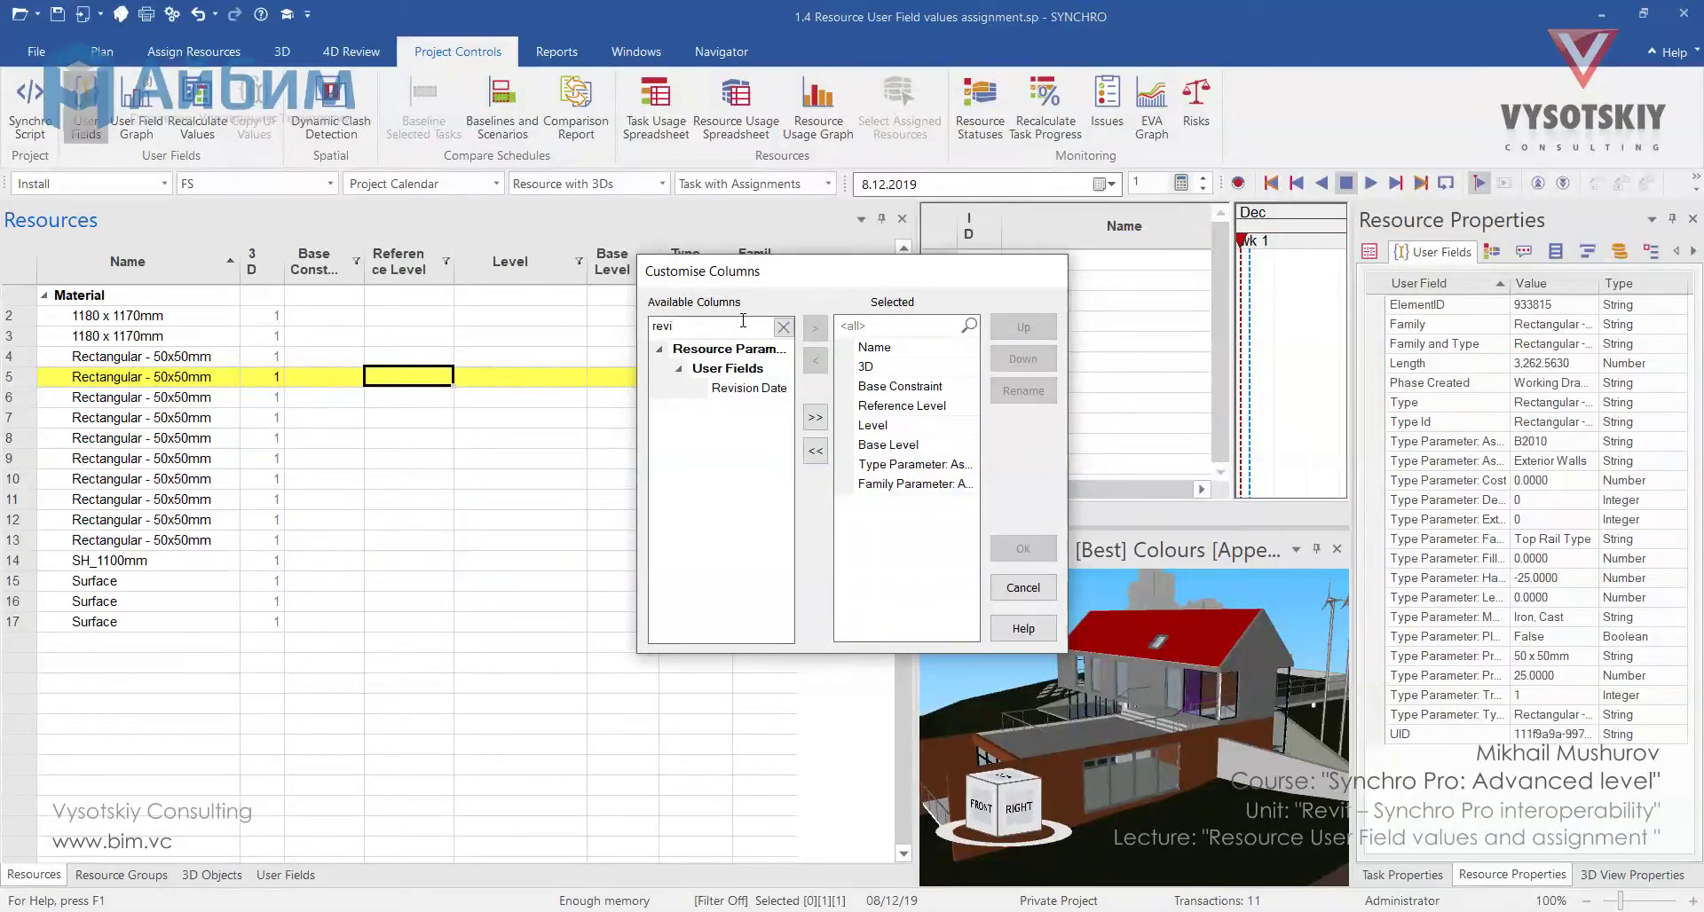
{"action": "double_click", "coordinate": [762, 391]}
{"action": "type", "text": "propo"}
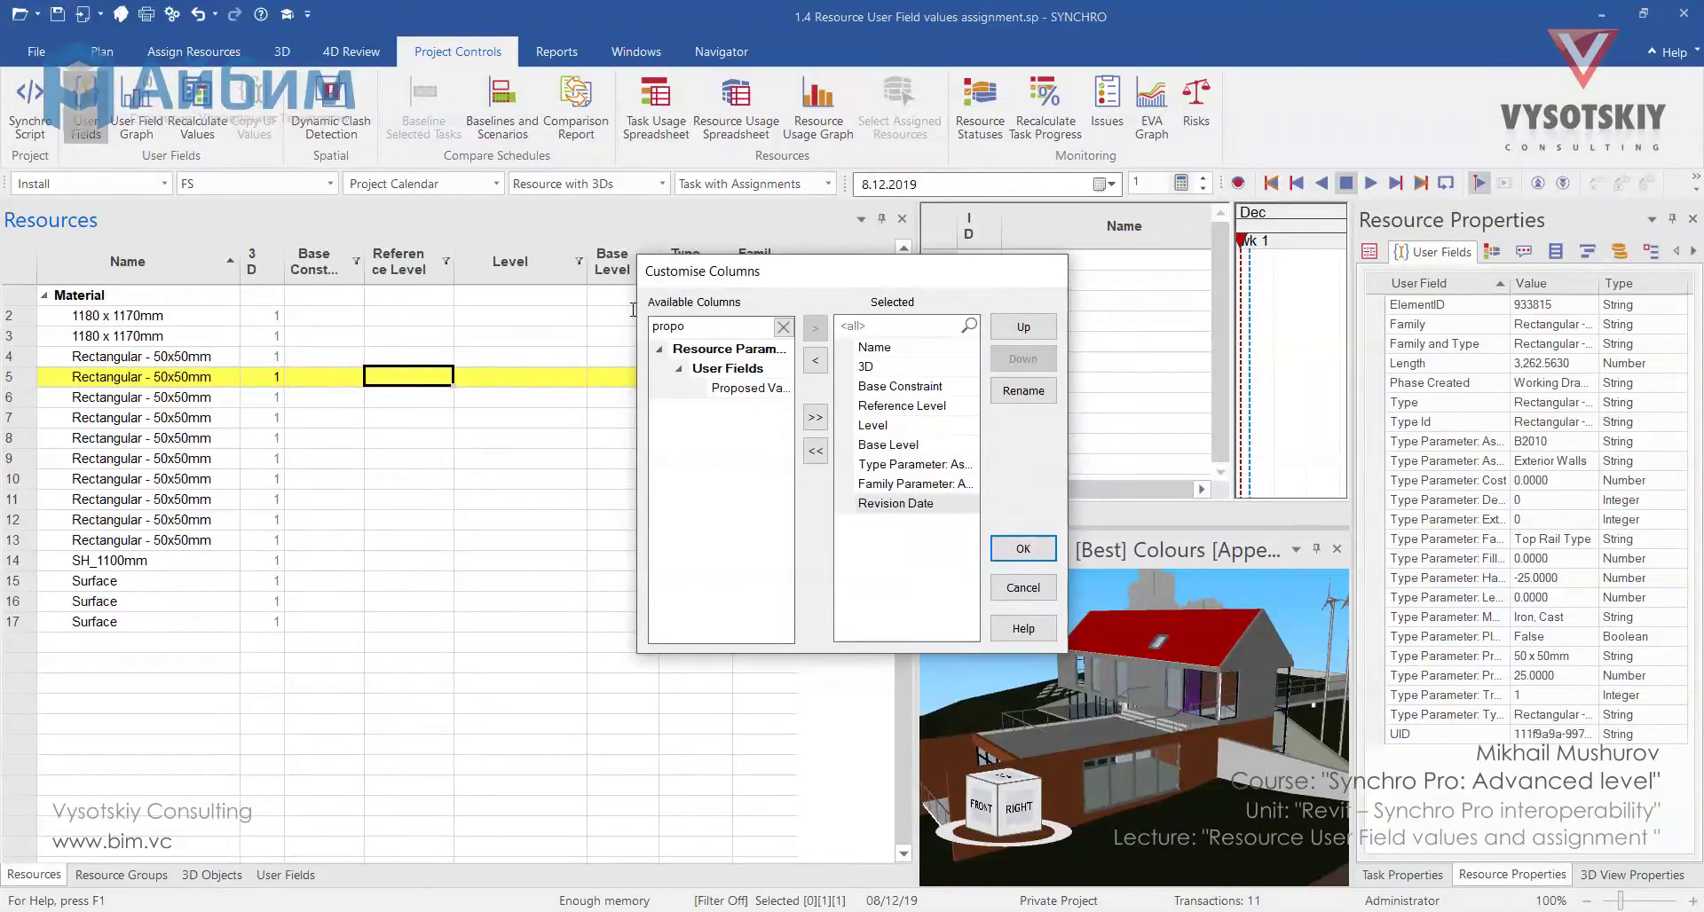
{"action": "double_click", "coordinate": [754, 388]}
Step: Reorder the Resources columns so Revision Date and Proposed Value come directly after 3D, and apply the layout
{"action": "left_click", "coordinate": [964, 525]}
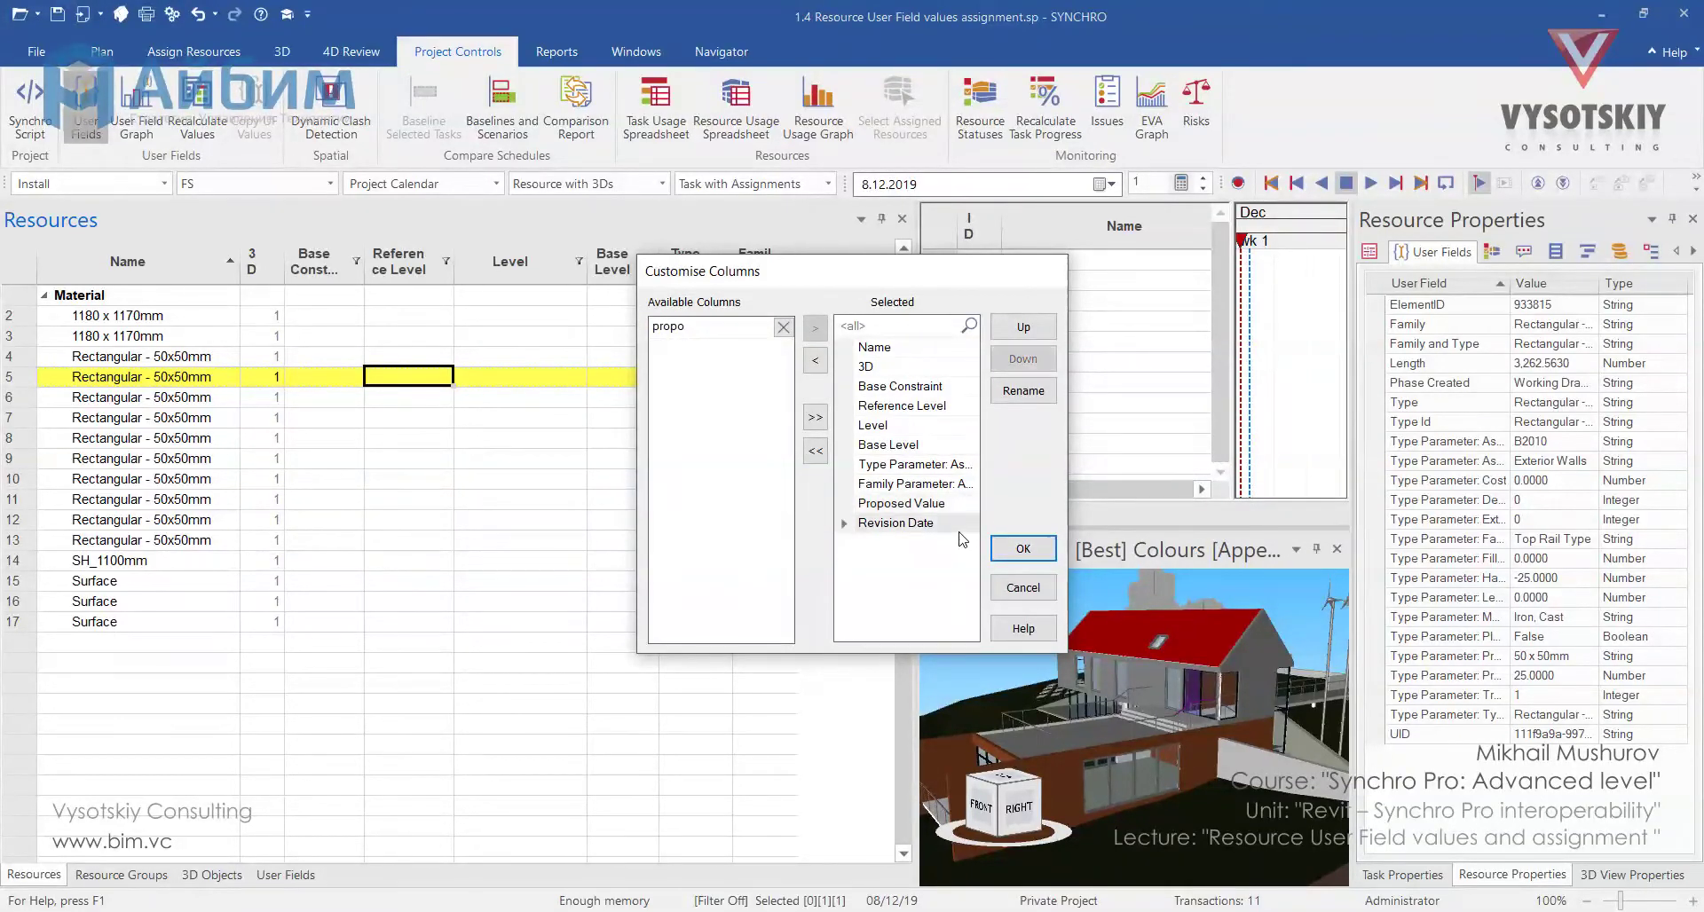
{"action": "left_click", "coordinate": [1023, 330]}
{"action": "left_click", "coordinate": [1023, 327]}
{"action": "left_click", "coordinate": [1023, 327]}
{"action": "left_click", "coordinate": [1023, 328]}
{"action": "left_click", "coordinate": [1023, 327]}
{"action": "left_click", "coordinate": [1023, 327]}
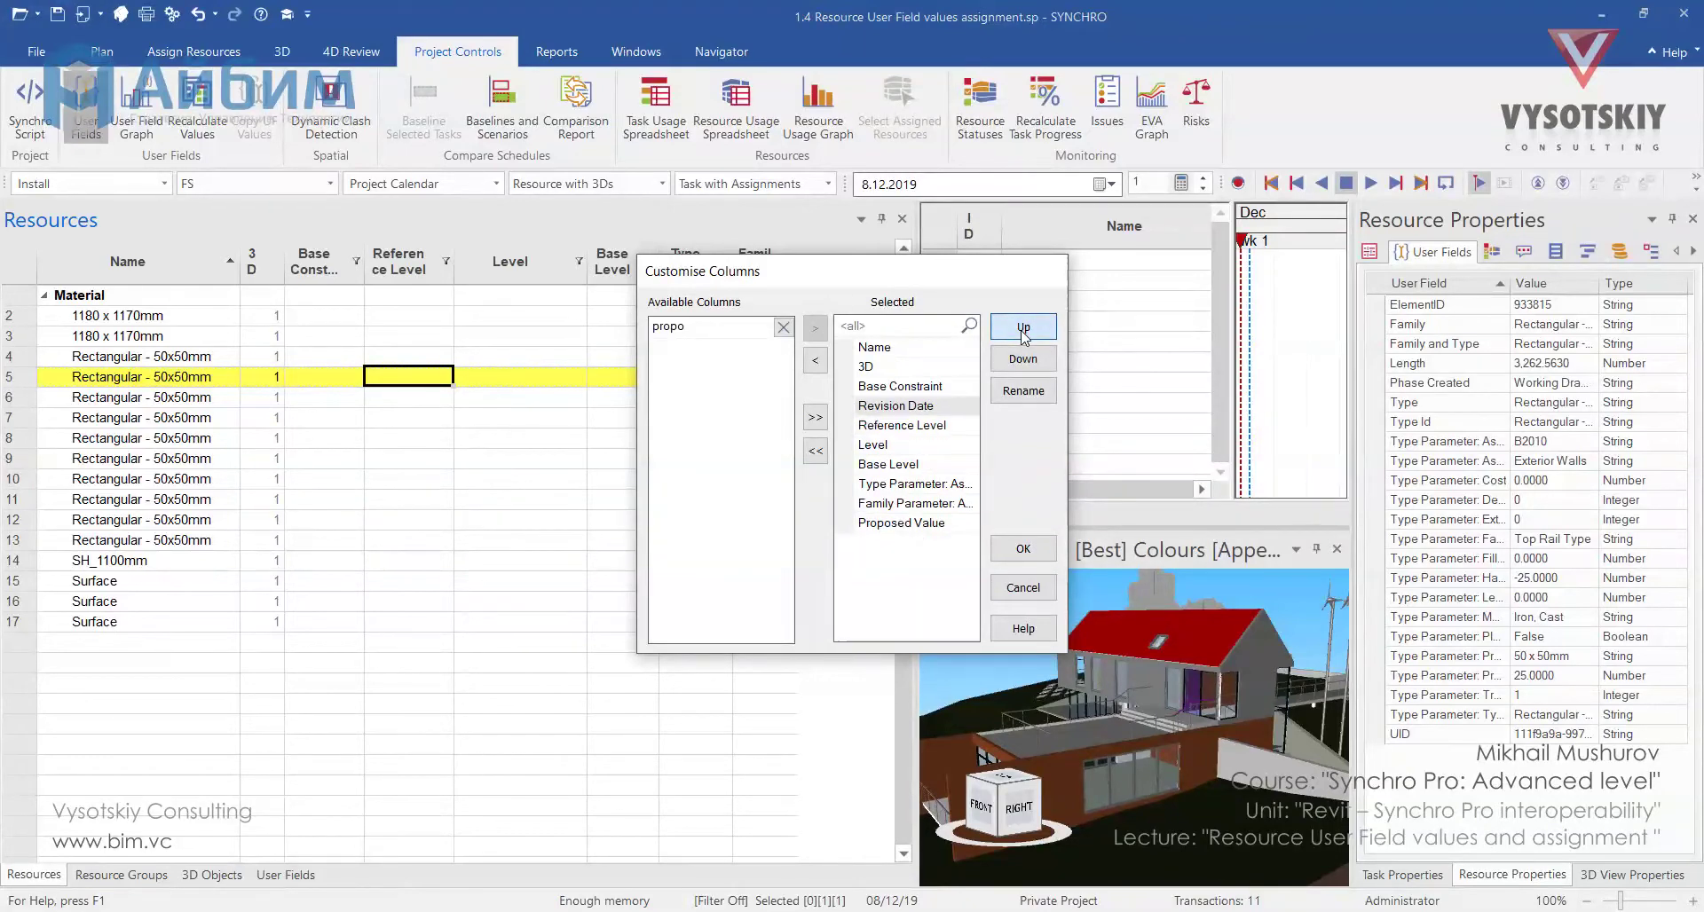
{"action": "left_click", "coordinate": [1023, 327]}
{"action": "left_click", "coordinate": [1024, 327]}
{"action": "left_click", "coordinate": [1023, 359]}
{"action": "left_click", "coordinate": [895, 523]}
{"action": "left_click", "coordinate": [1023, 326]}
{"action": "left_click", "coordinate": [1023, 327]}
{"action": "left_click", "coordinate": [1023, 326]}
{"action": "left_click", "coordinate": [1024, 327]}
{"action": "left_click", "coordinate": [1023, 327]}
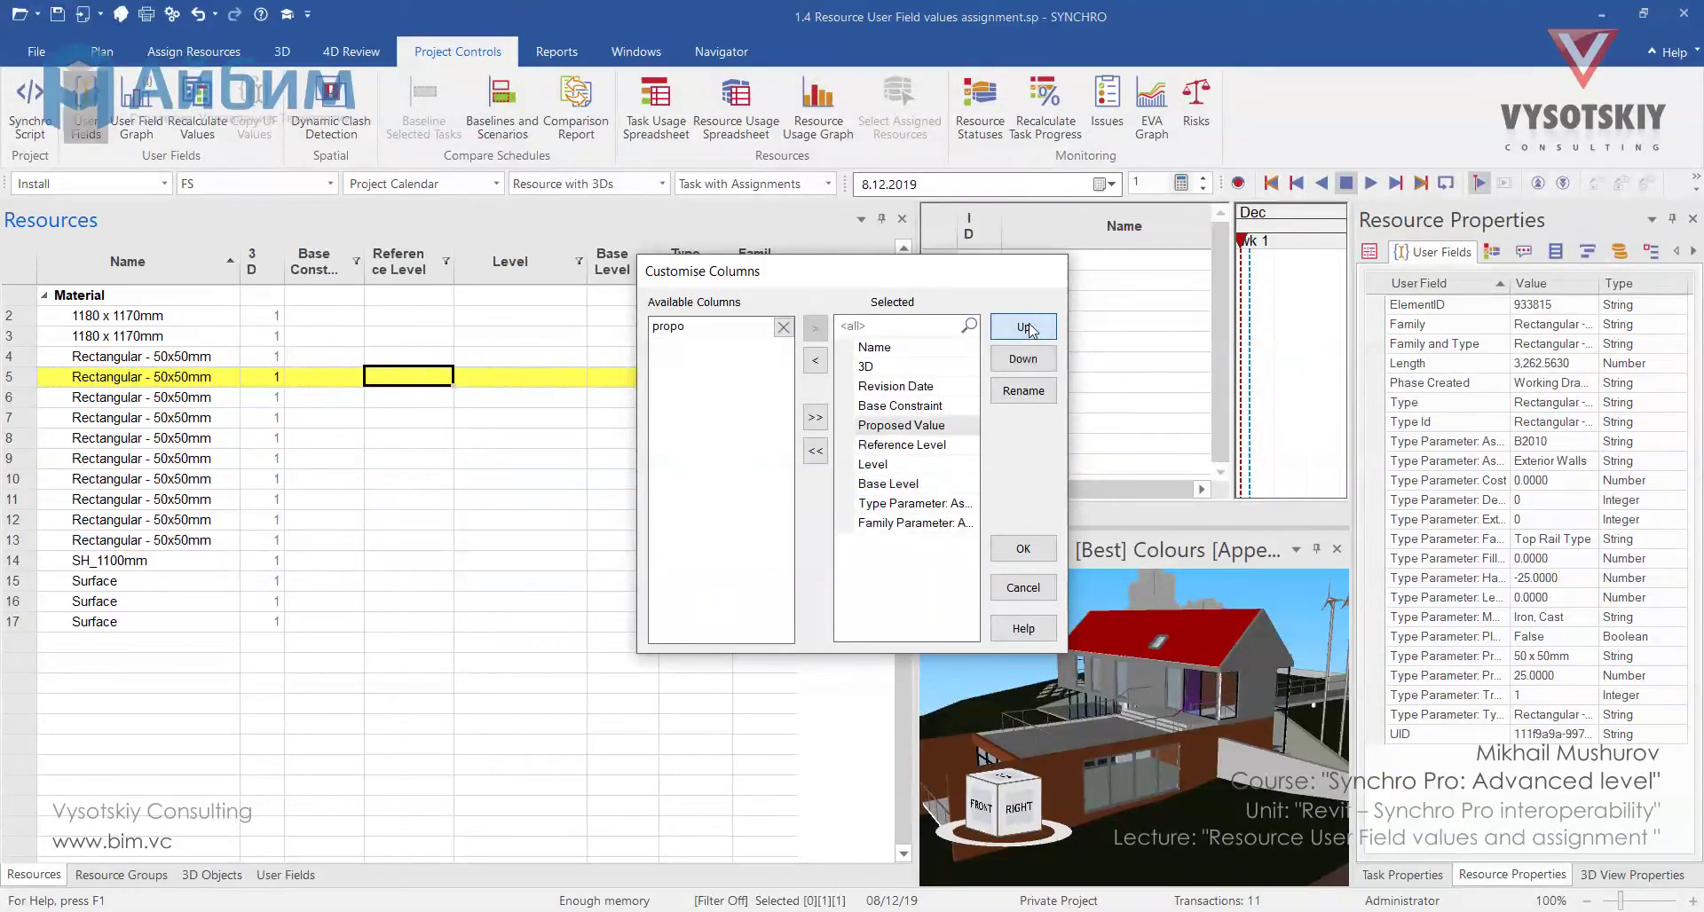
{"action": "left_click", "coordinate": [1023, 326]}
{"action": "left_click", "coordinate": [1023, 548]}
{"action": "left_click", "coordinate": [335, 375]}
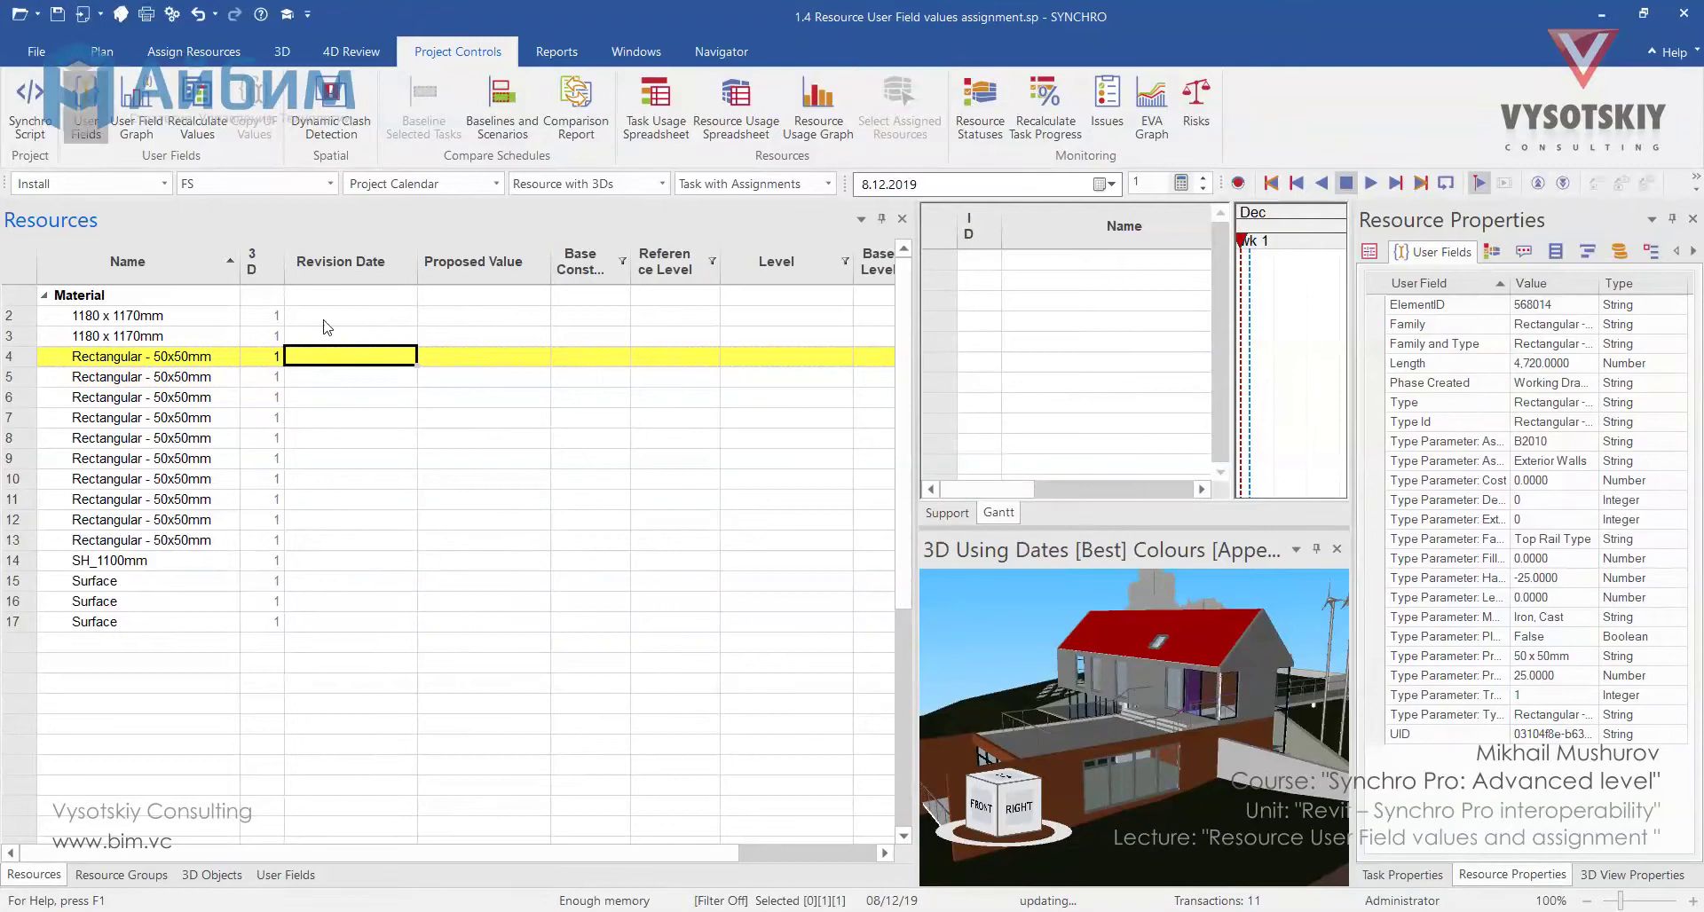
{"action": "left_click", "coordinate": [328, 316]}
{"action": "left_click", "coordinate": [354, 577], "text": "shift"}
{"action": "key", "text": "shift+Up"}
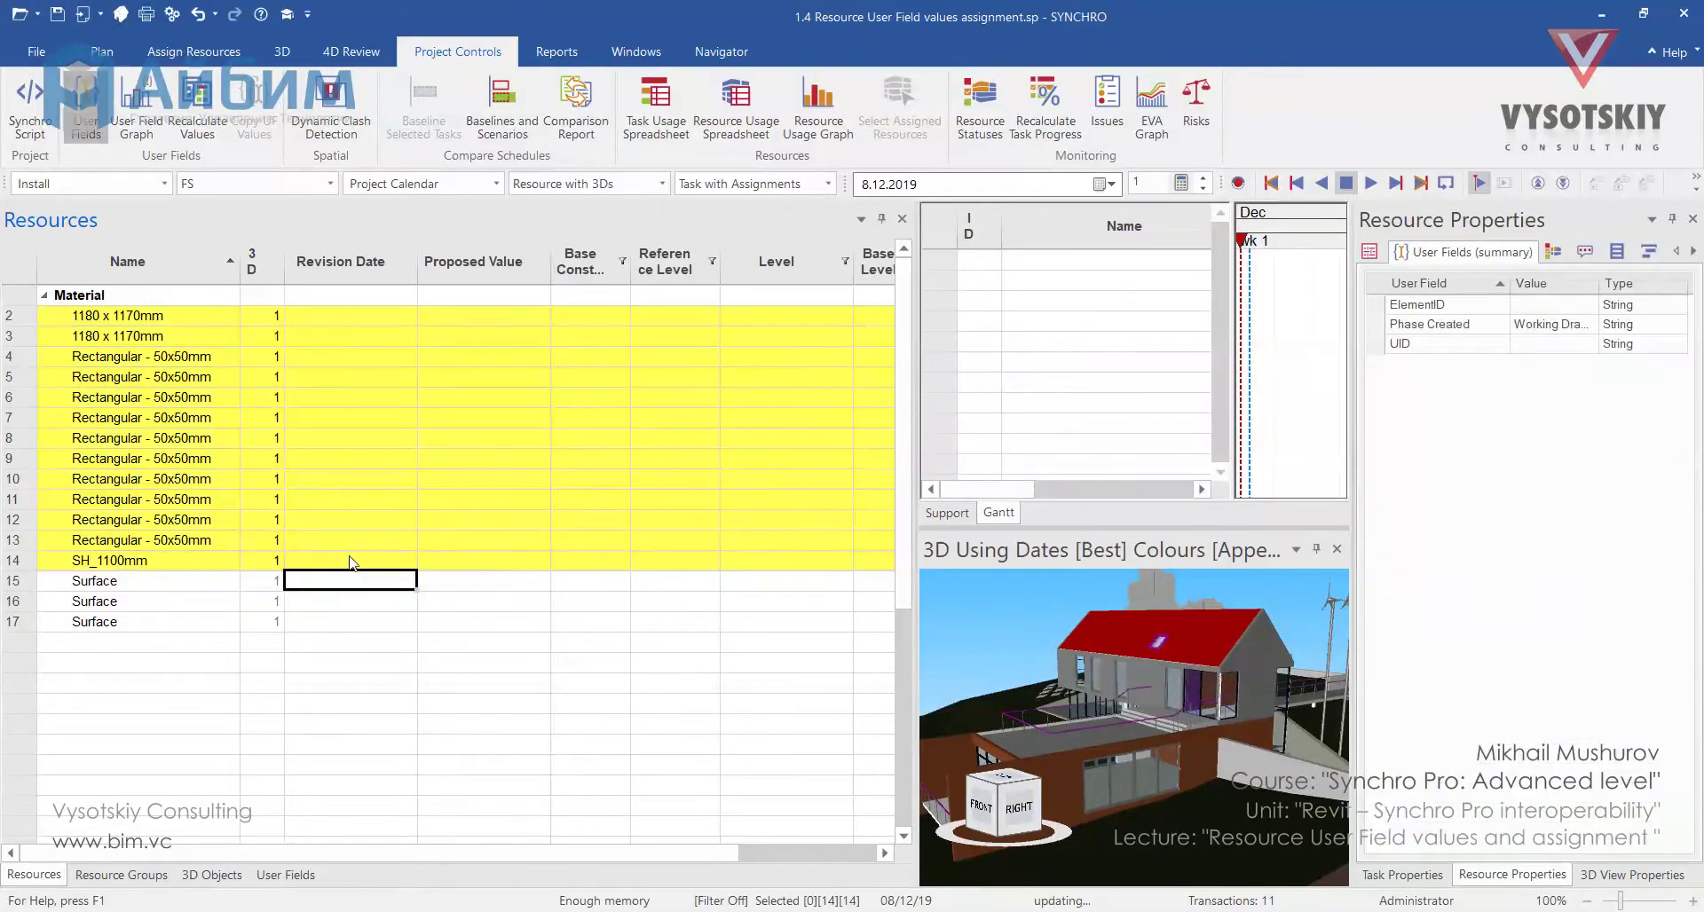
Step: Set the Revision Date of the first 1180 x 1170mm resource to 20191210 and fill it down through SH_1100mm
{"action": "left_click", "coordinate": [335, 316]}
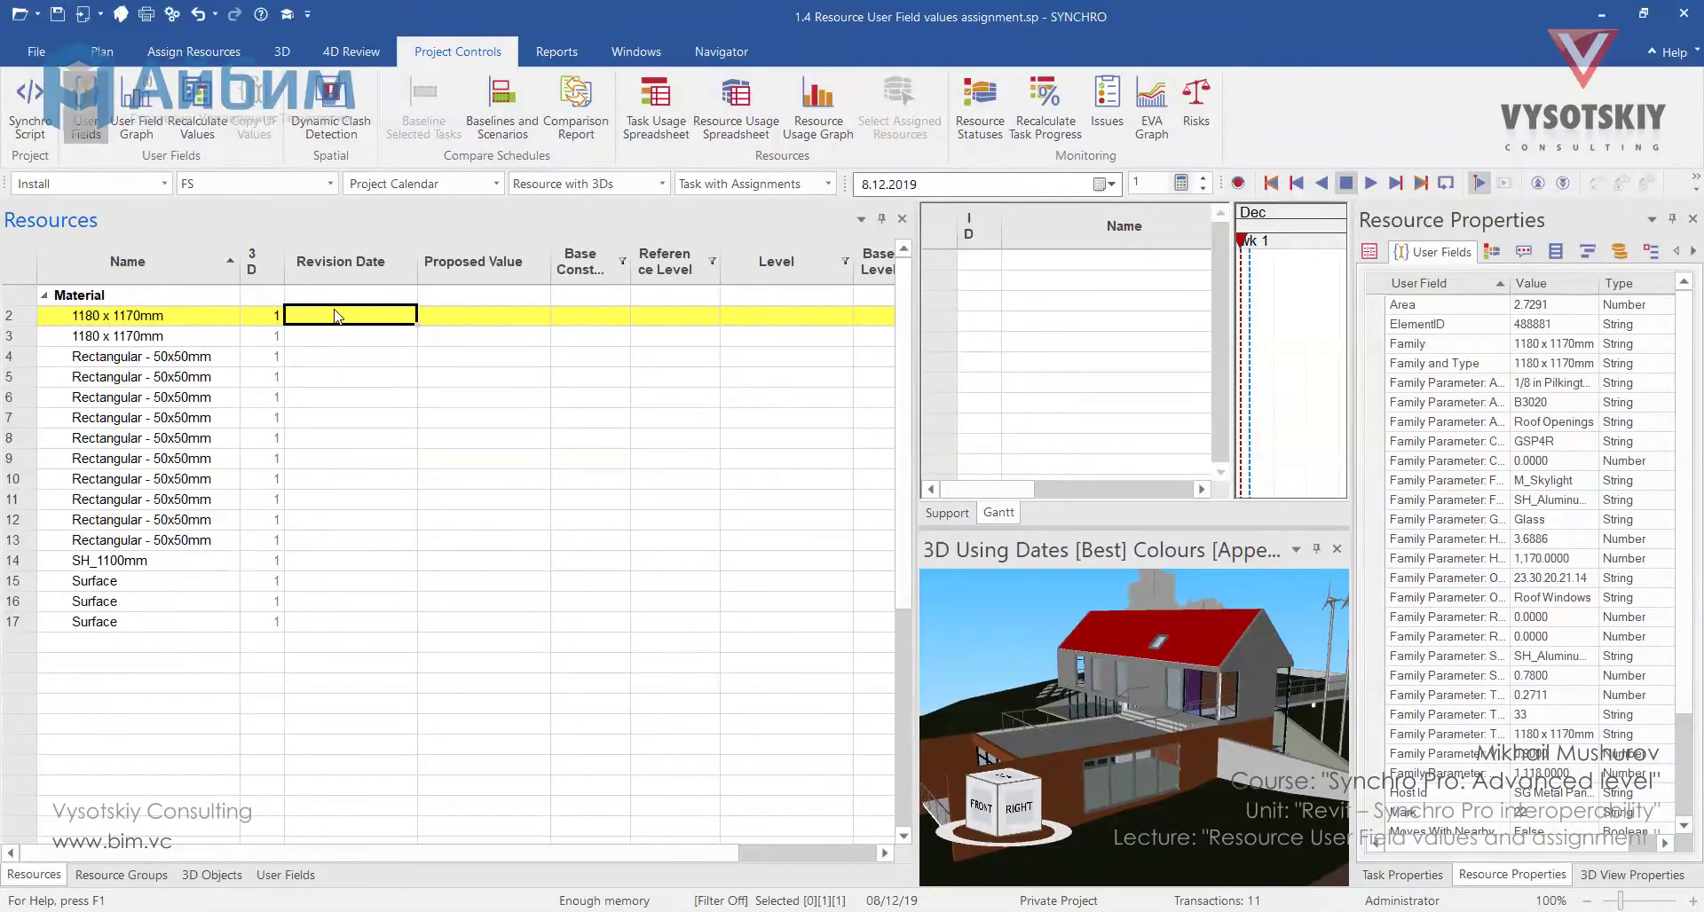
{"action": "type", "text": "20191210"}
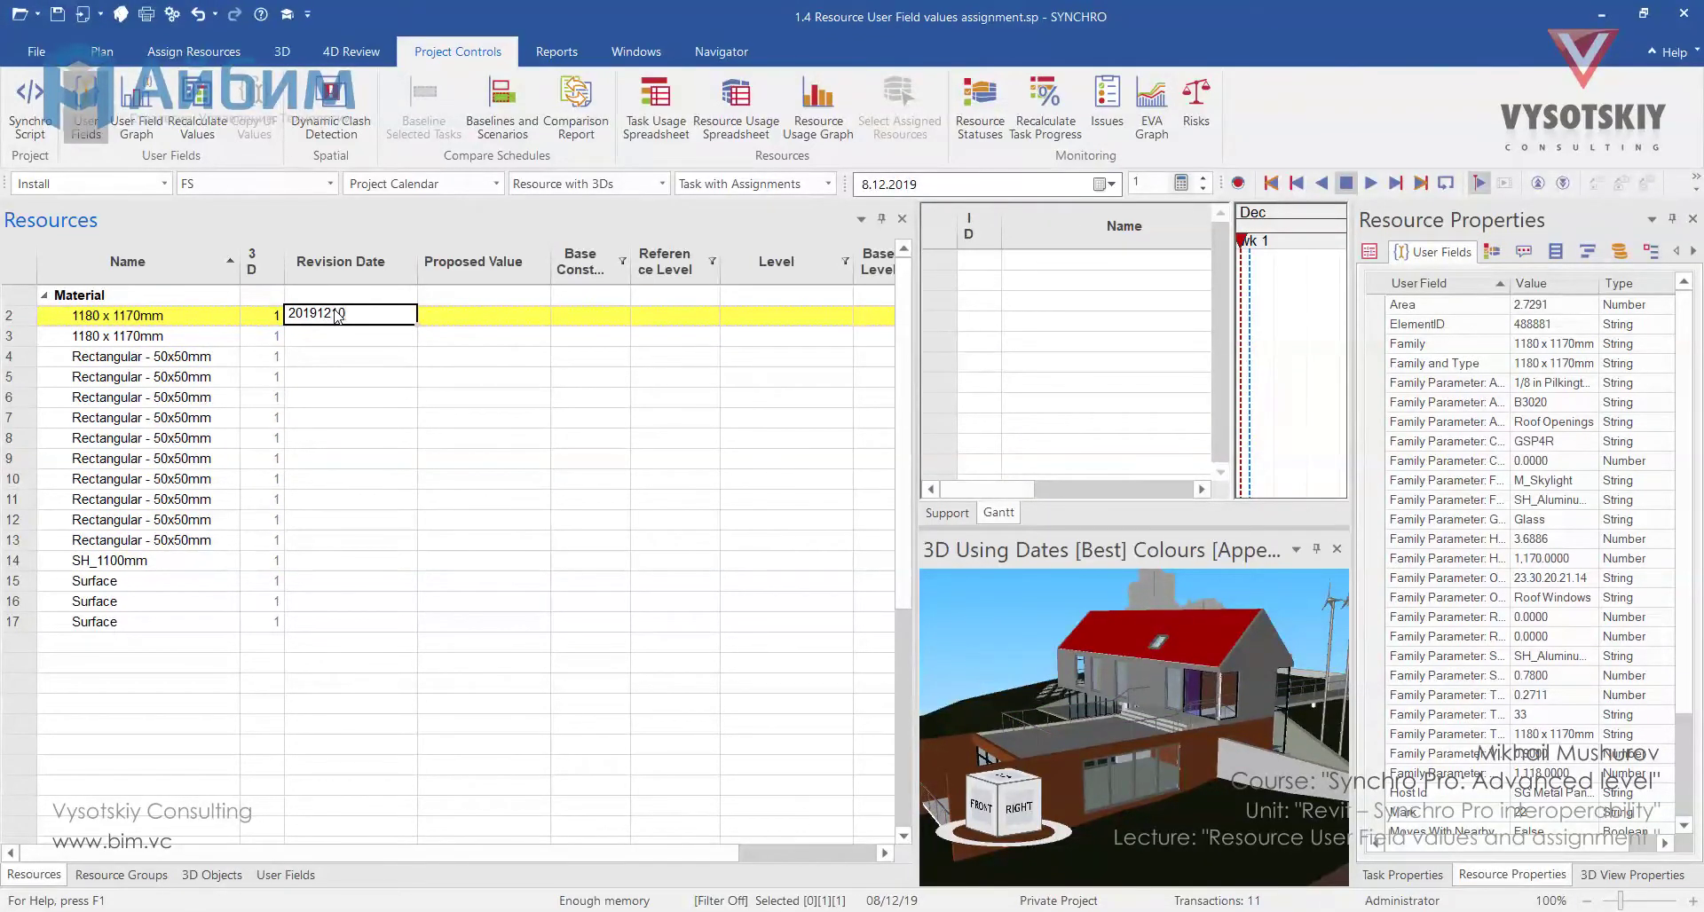
{"action": "key", "text": "Return"}
{"action": "left_click_drag", "start_coordinate": [416, 325], "coordinate": [408, 552]}
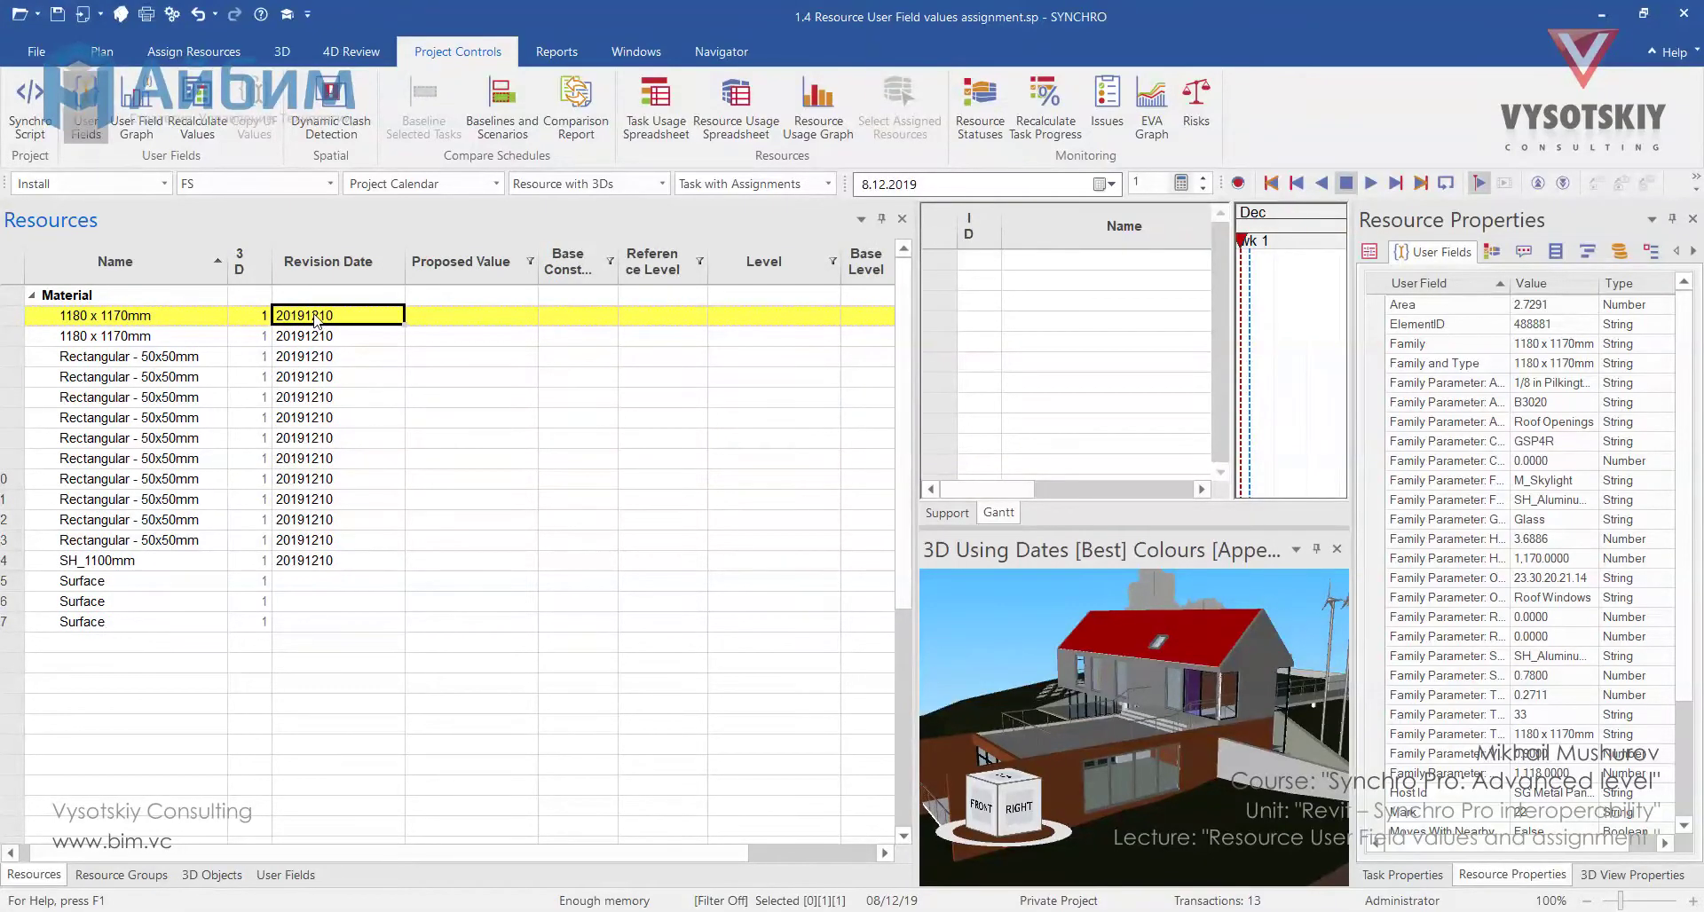
Step: Filter the Resources table to rows whose Revision Date equals 20191210
{"action": "right_click", "coordinate": [315, 319]}
{"action": "mouse_move", "coordinate": [422, 467]}
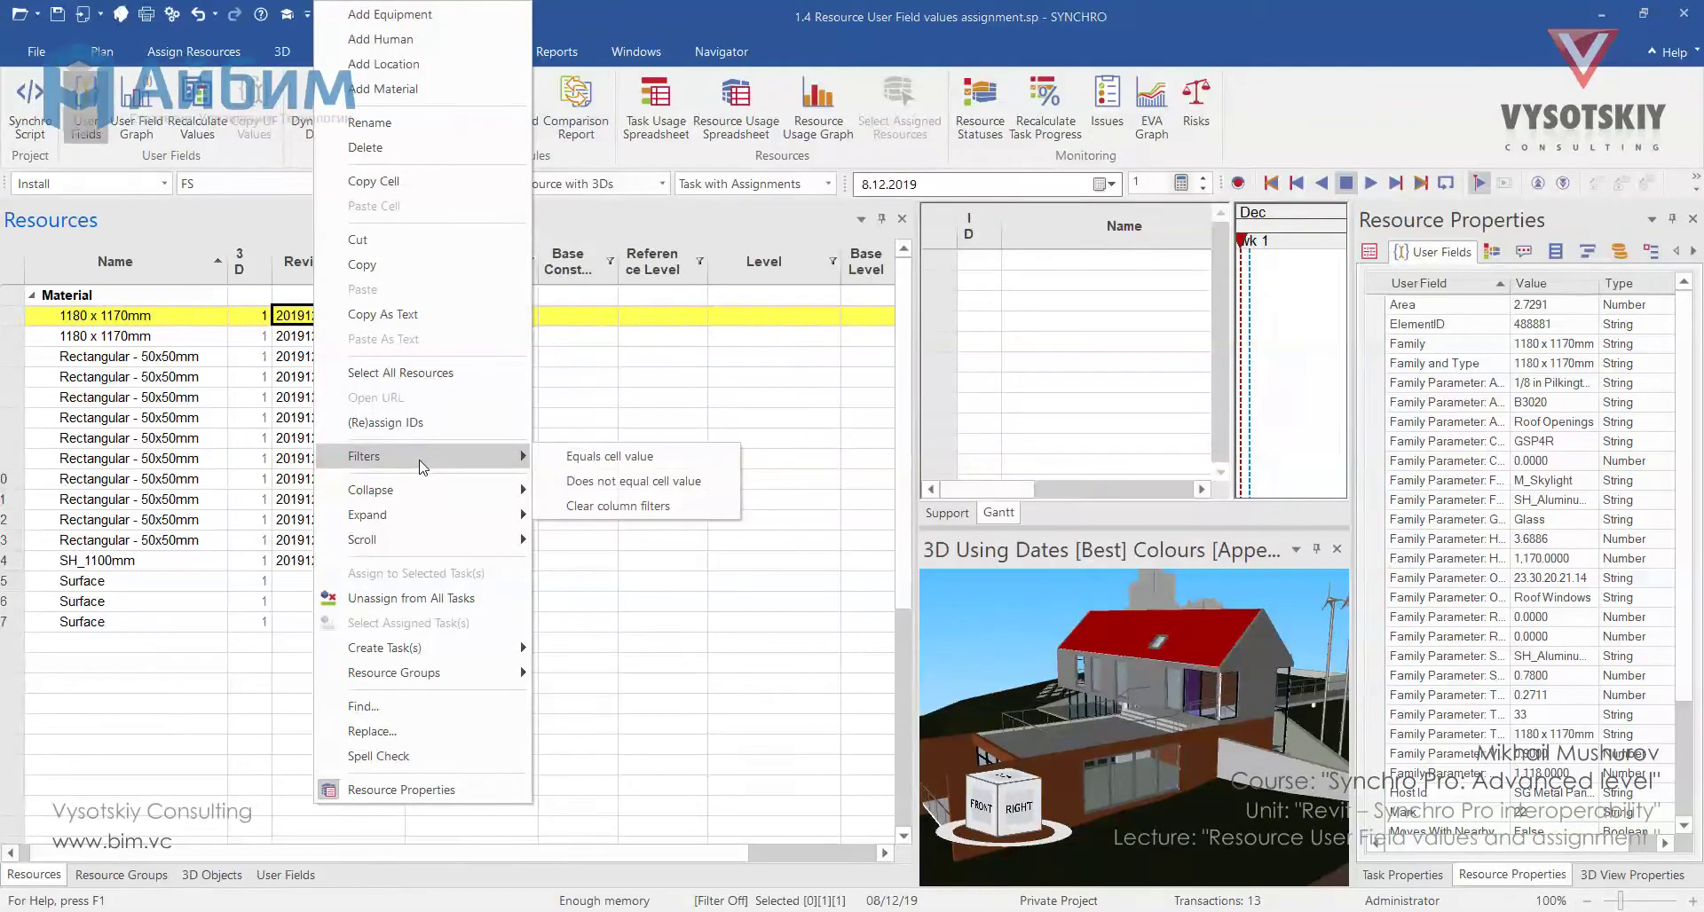
{"action": "left_click", "coordinate": [600, 456]}
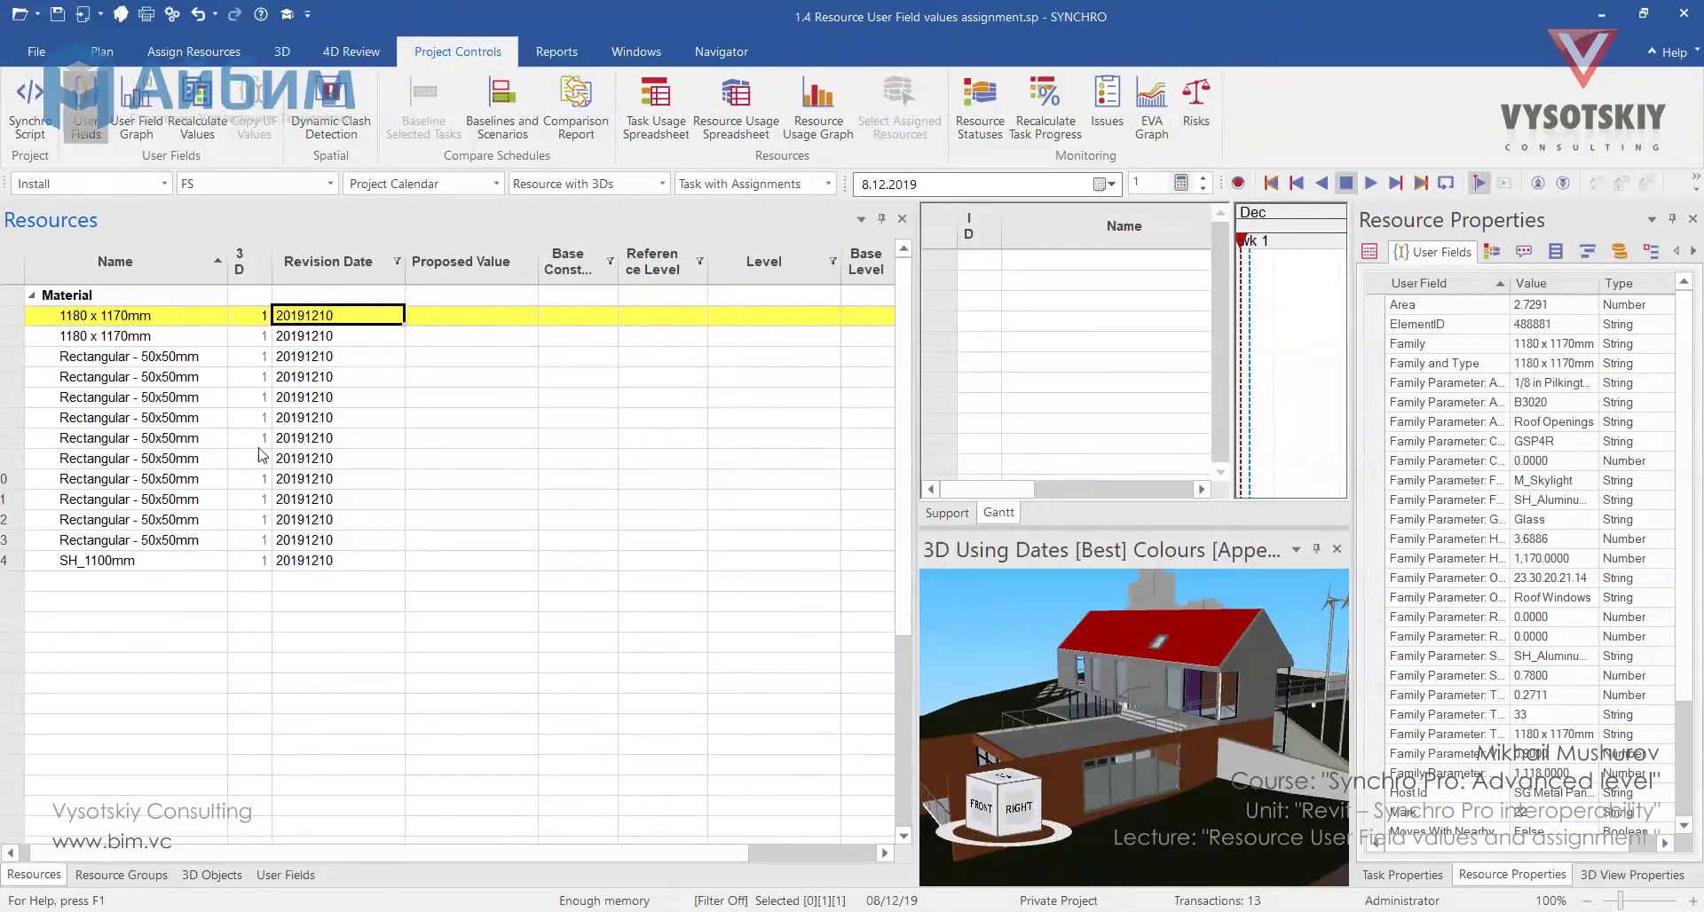
Step: Set the Proposed Value of both 1180 x 1170mm resources to Roof Line
{"action": "left_click", "coordinate": [446, 318]}
{"action": "left_click", "coordinate": [468, 344]}
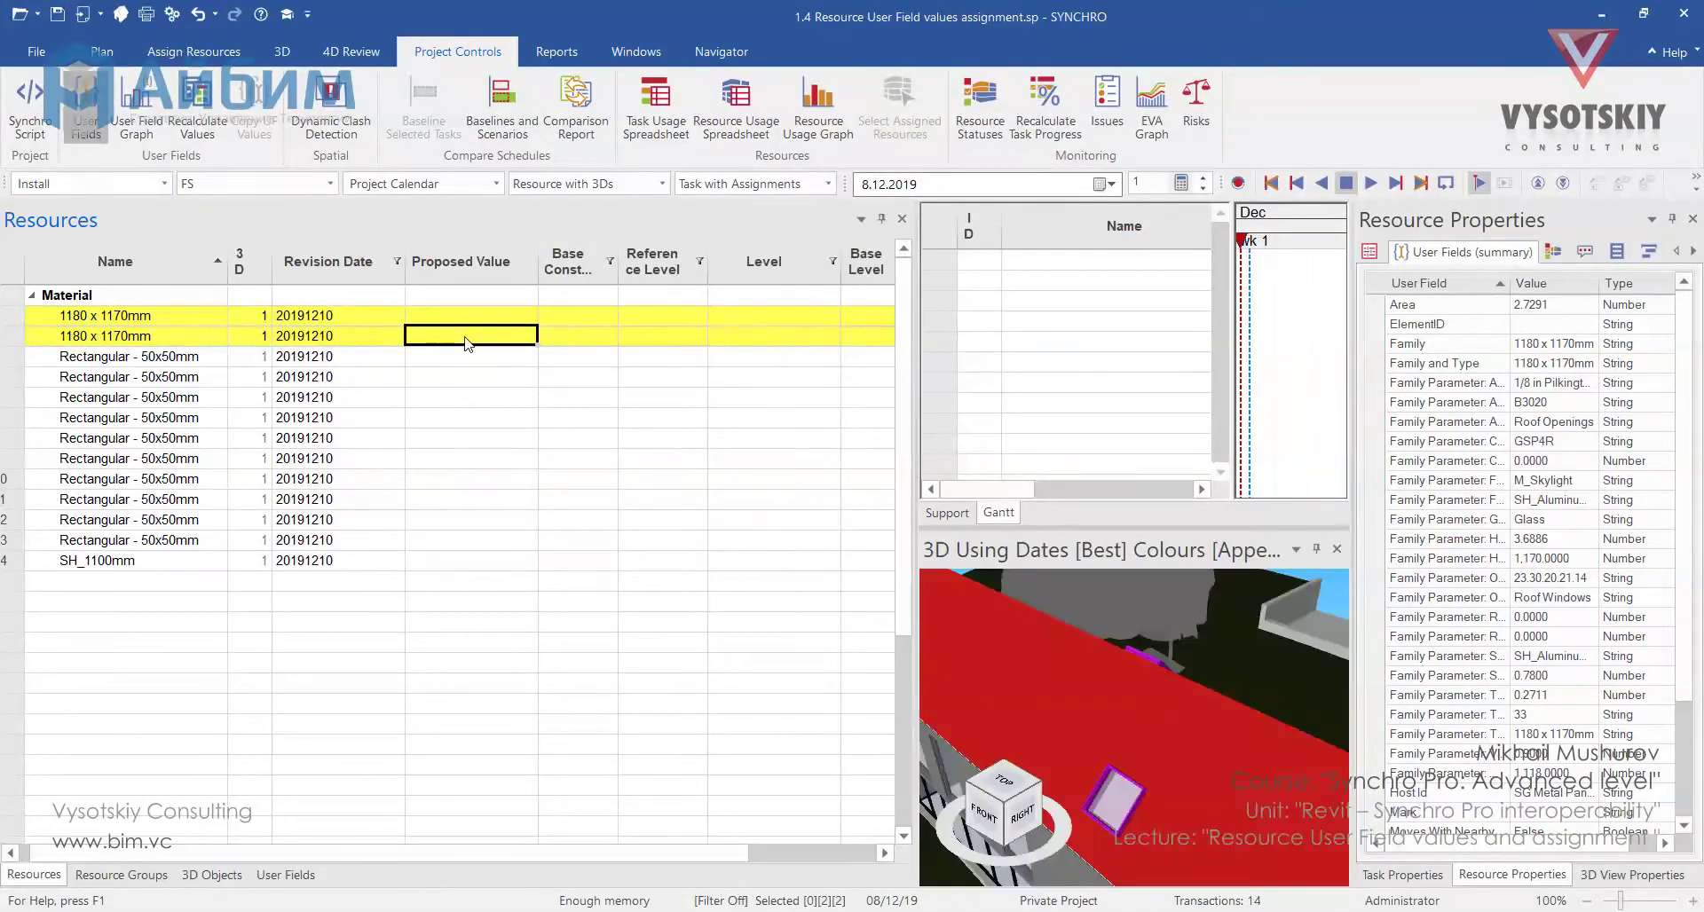
{"action": "left_click", "coordinate": [470, 319]}
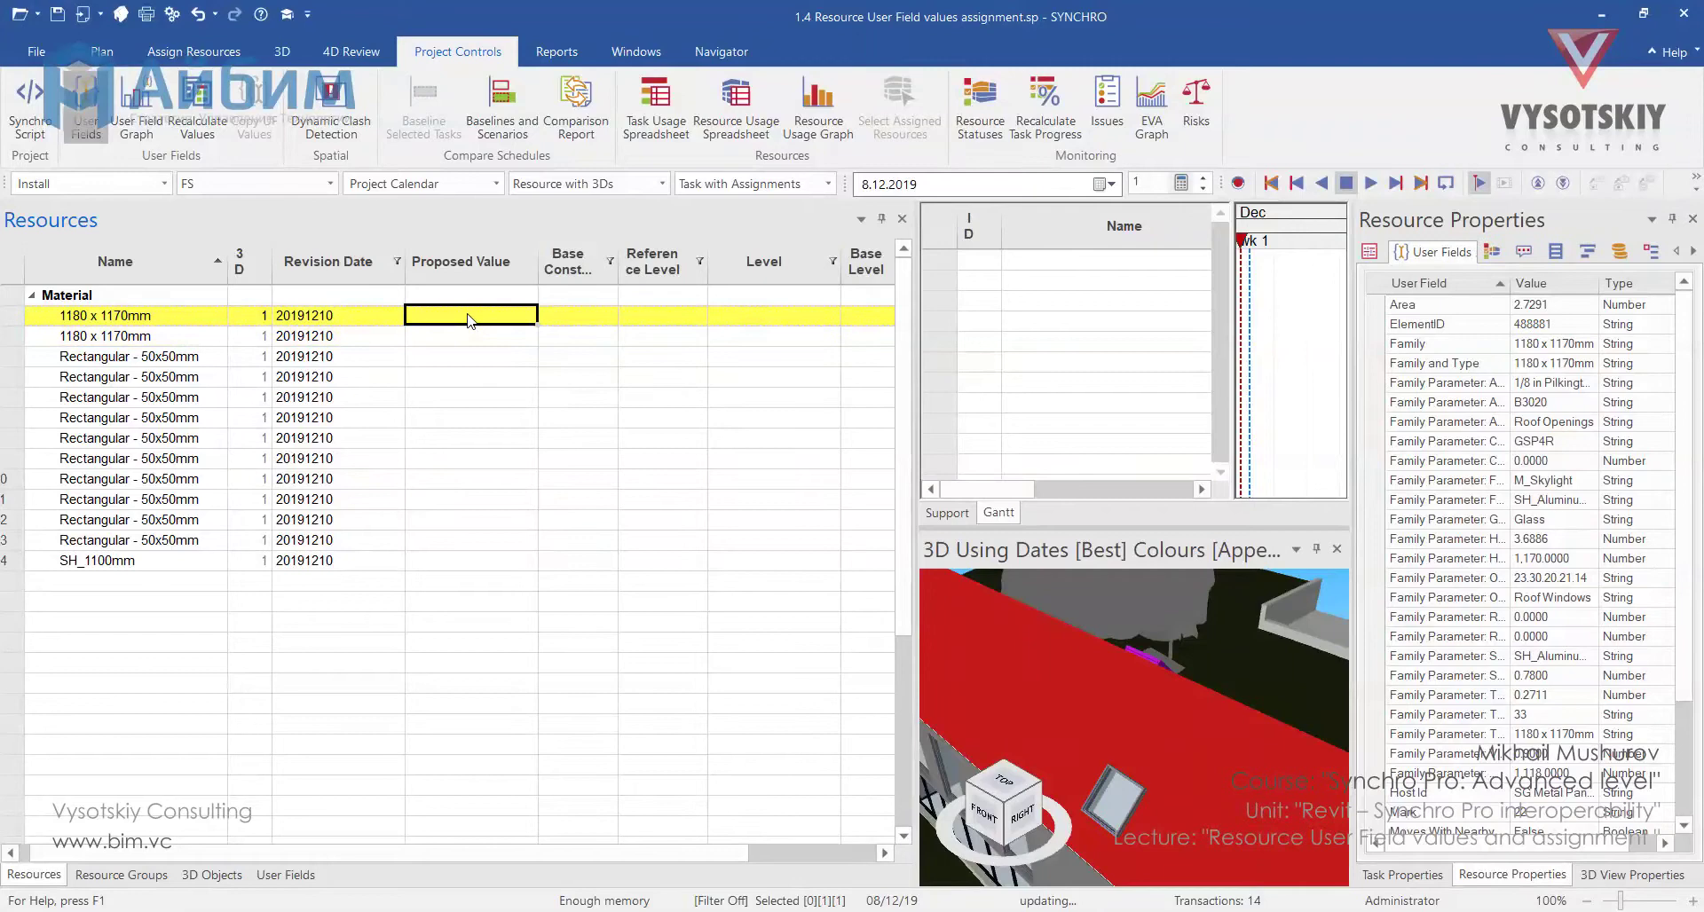
{"action": "left_click", "coordinate": [469, 319]}
{"action": "type", "text": "Roof Line"}
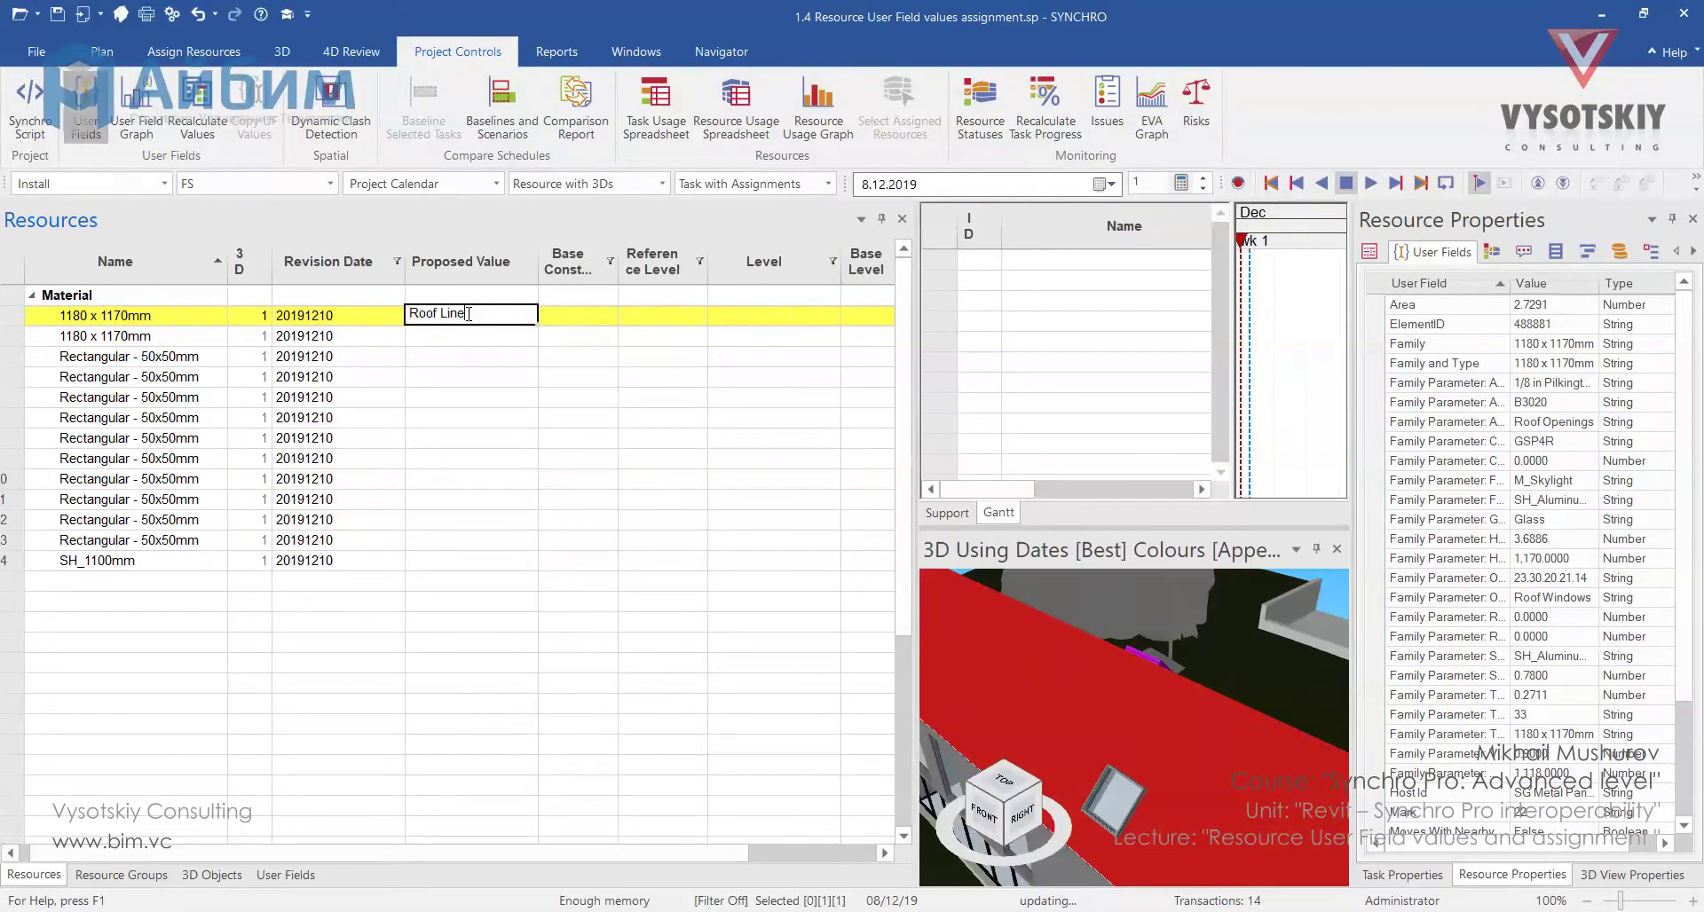
{"action": "key", "text": "Return"}
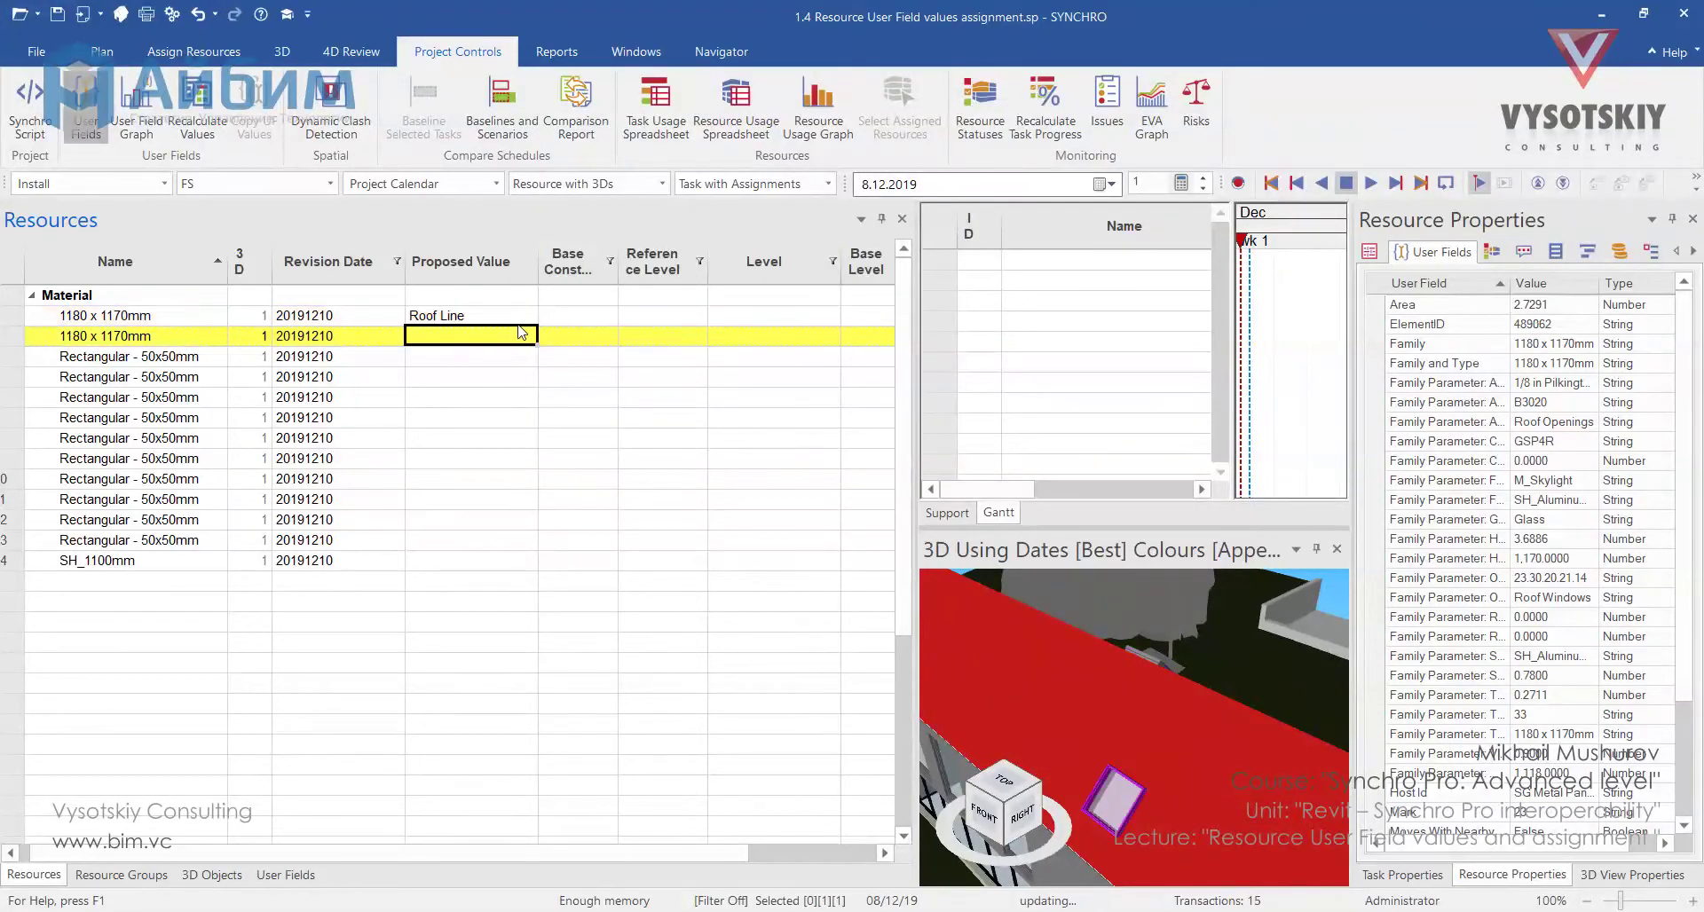
{"action": "key", "text": "Down"}
{"action": "key", "text": "Up"}
{"action": "key", "text": "Up"}
{"action": "left_click_drag", "start_coordinate": [541, 331], "coordinate": [543, 338]}
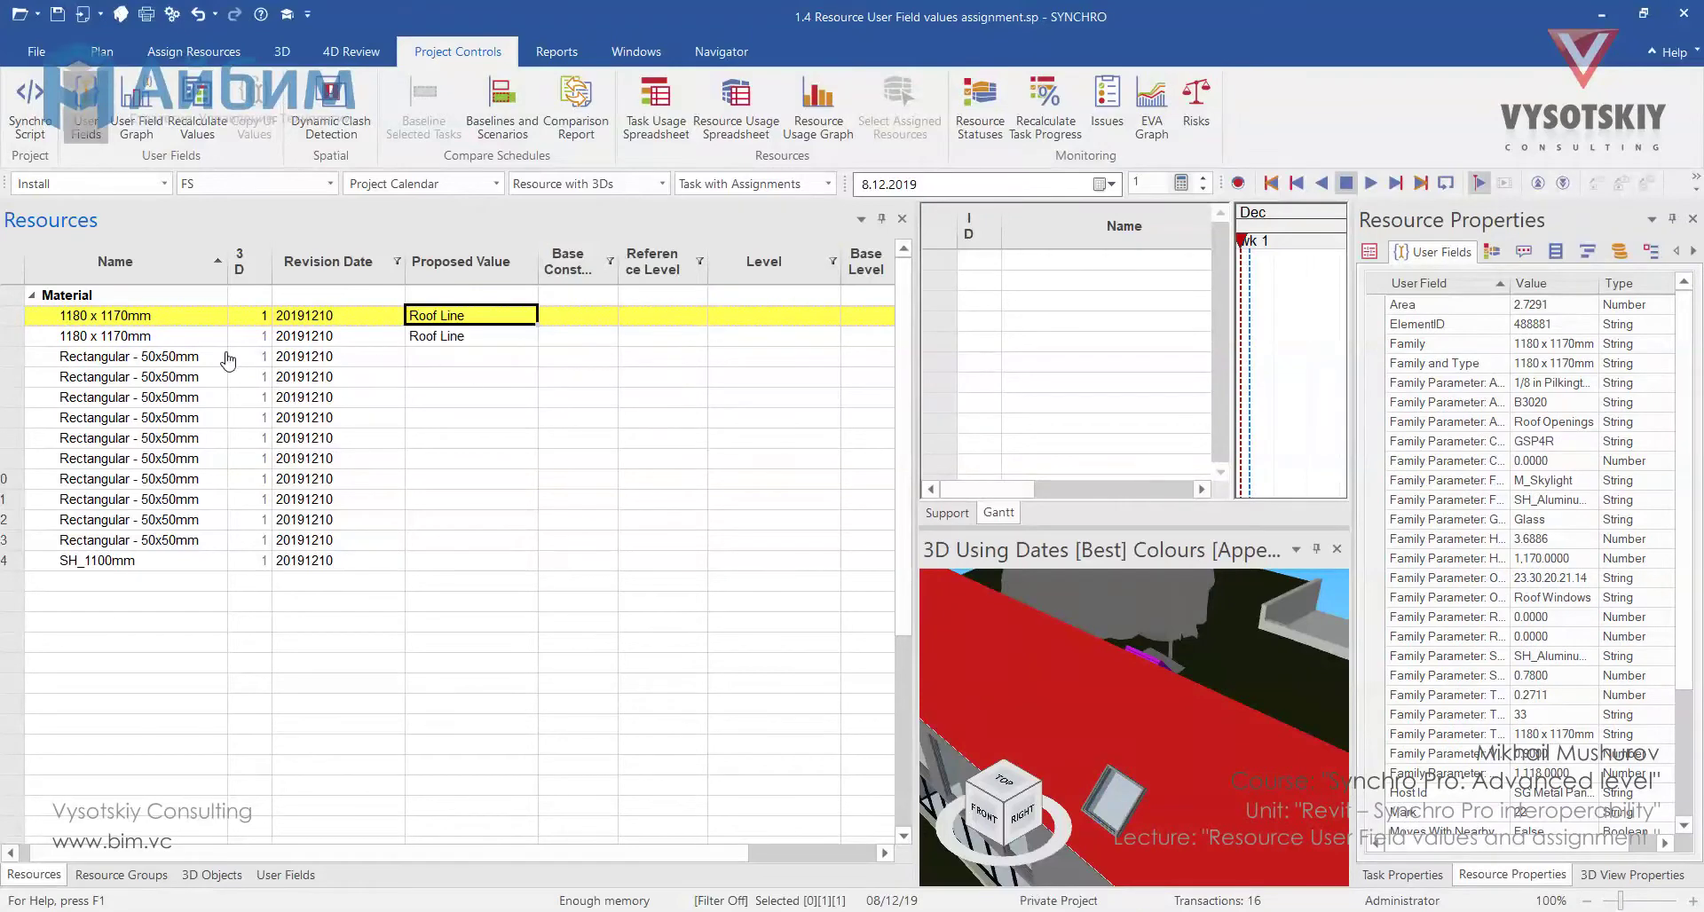
Step: Set the Proposed Value of all Rectangular - 50x50mm resources and SH_1100mm to Level 2, without incrementing the number
{"action": "left_click", "coordinate": [228, 361]}
{"action": "left_click", "coordinate": [427, 561], "text": "shift"}
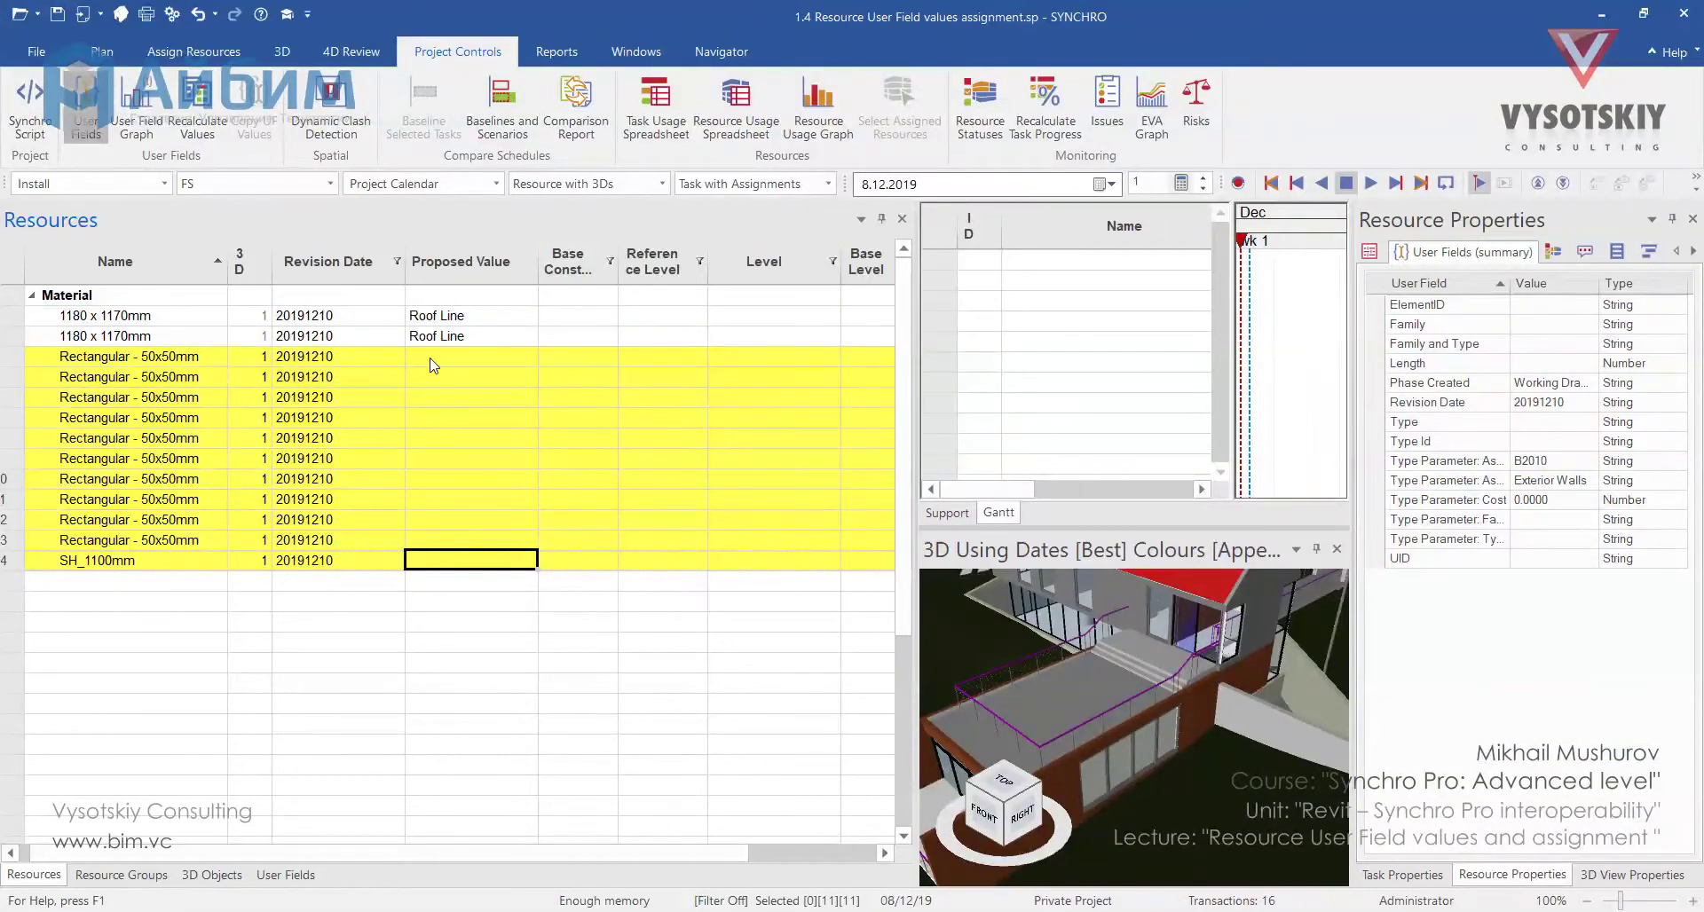
{"action": "left_click", "coordinate": [470, 360]}
{"action": "type", "text": "Level 2"}
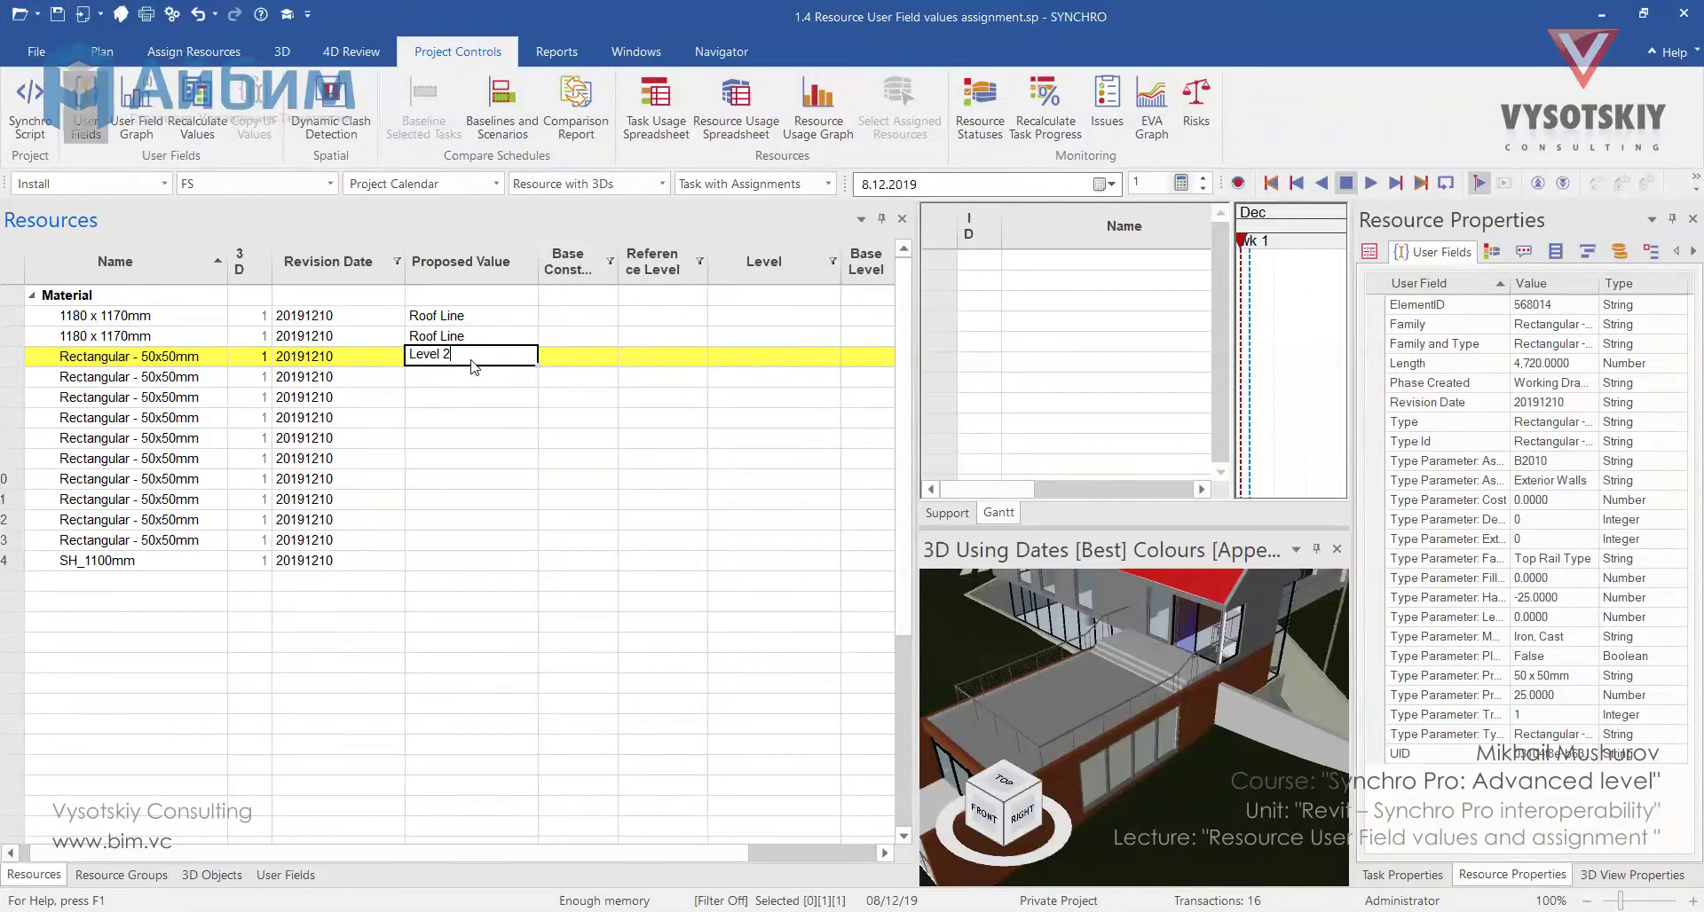
{"action": "left_click", "coordinate": [468, 411]}
{"action": "left_click", "coordinate": [472, 366]}
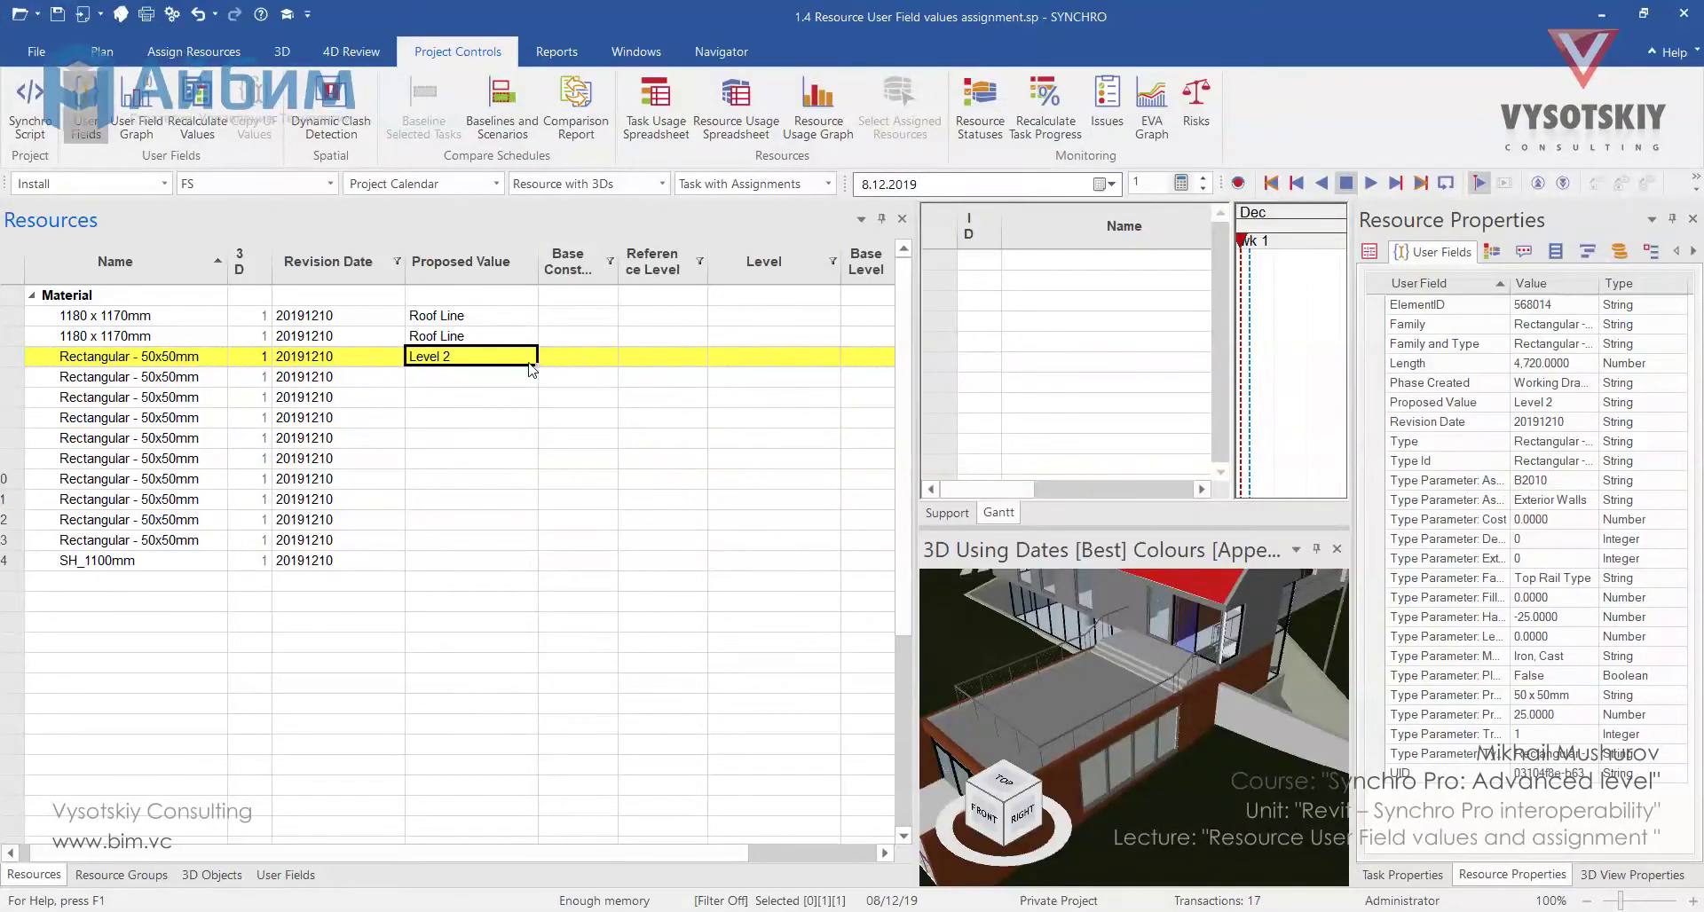
{"action": "left_click_drag", "start_coordinate": [537, 365], "coordinate": [535, 555]}
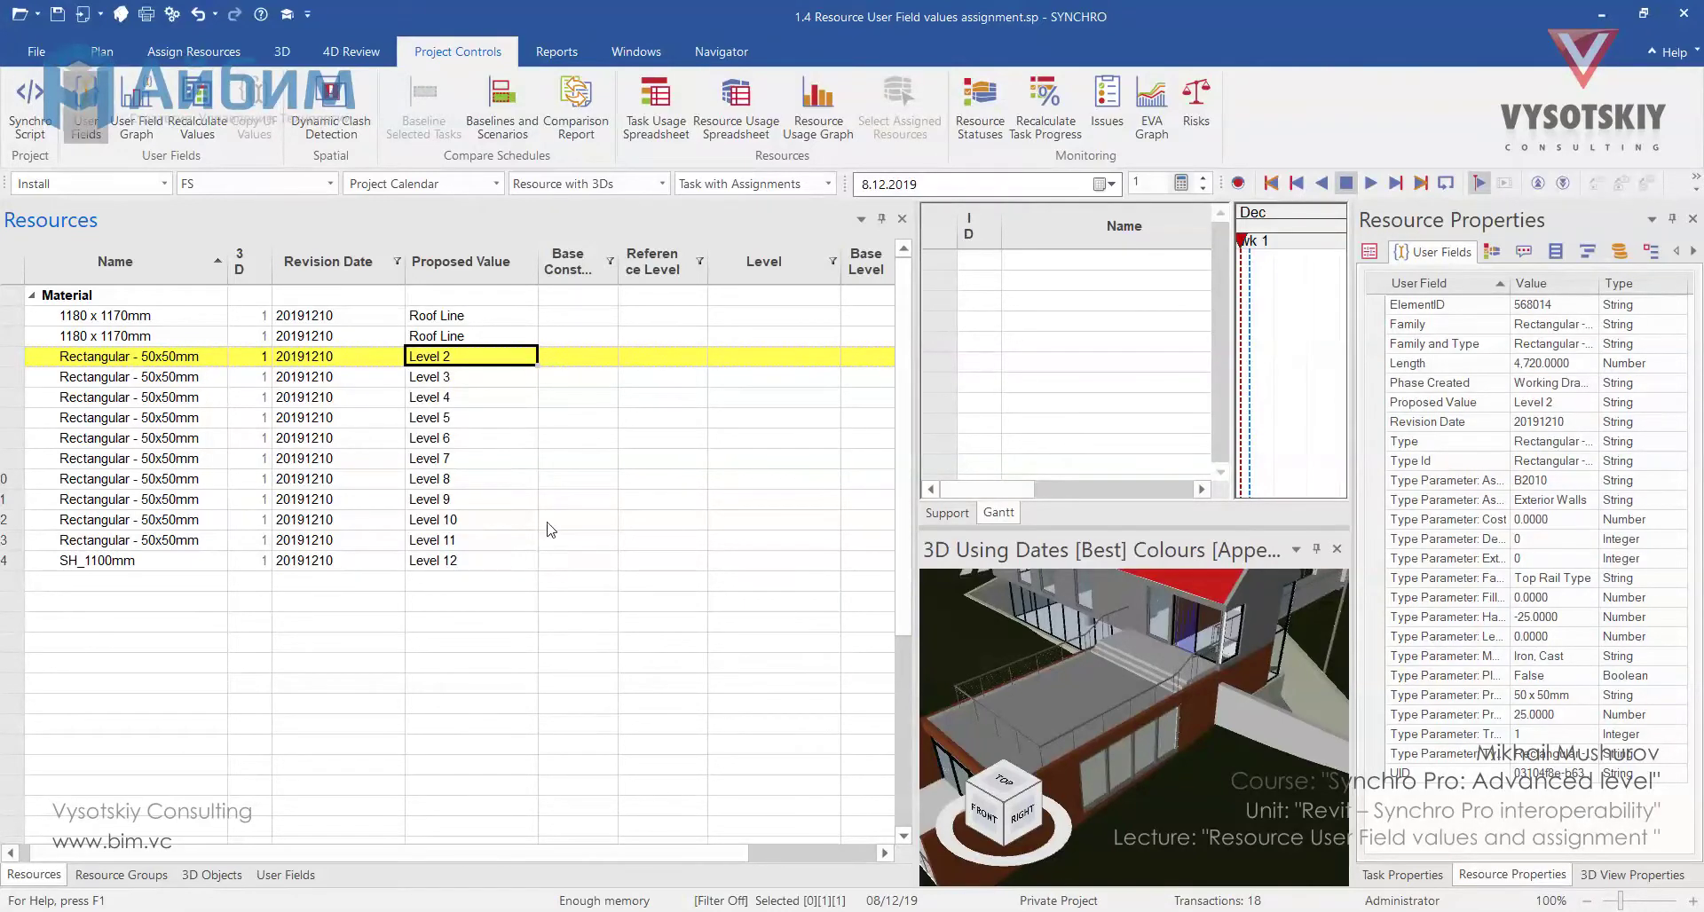
{"action": "key", "text": "ctrl+z"}
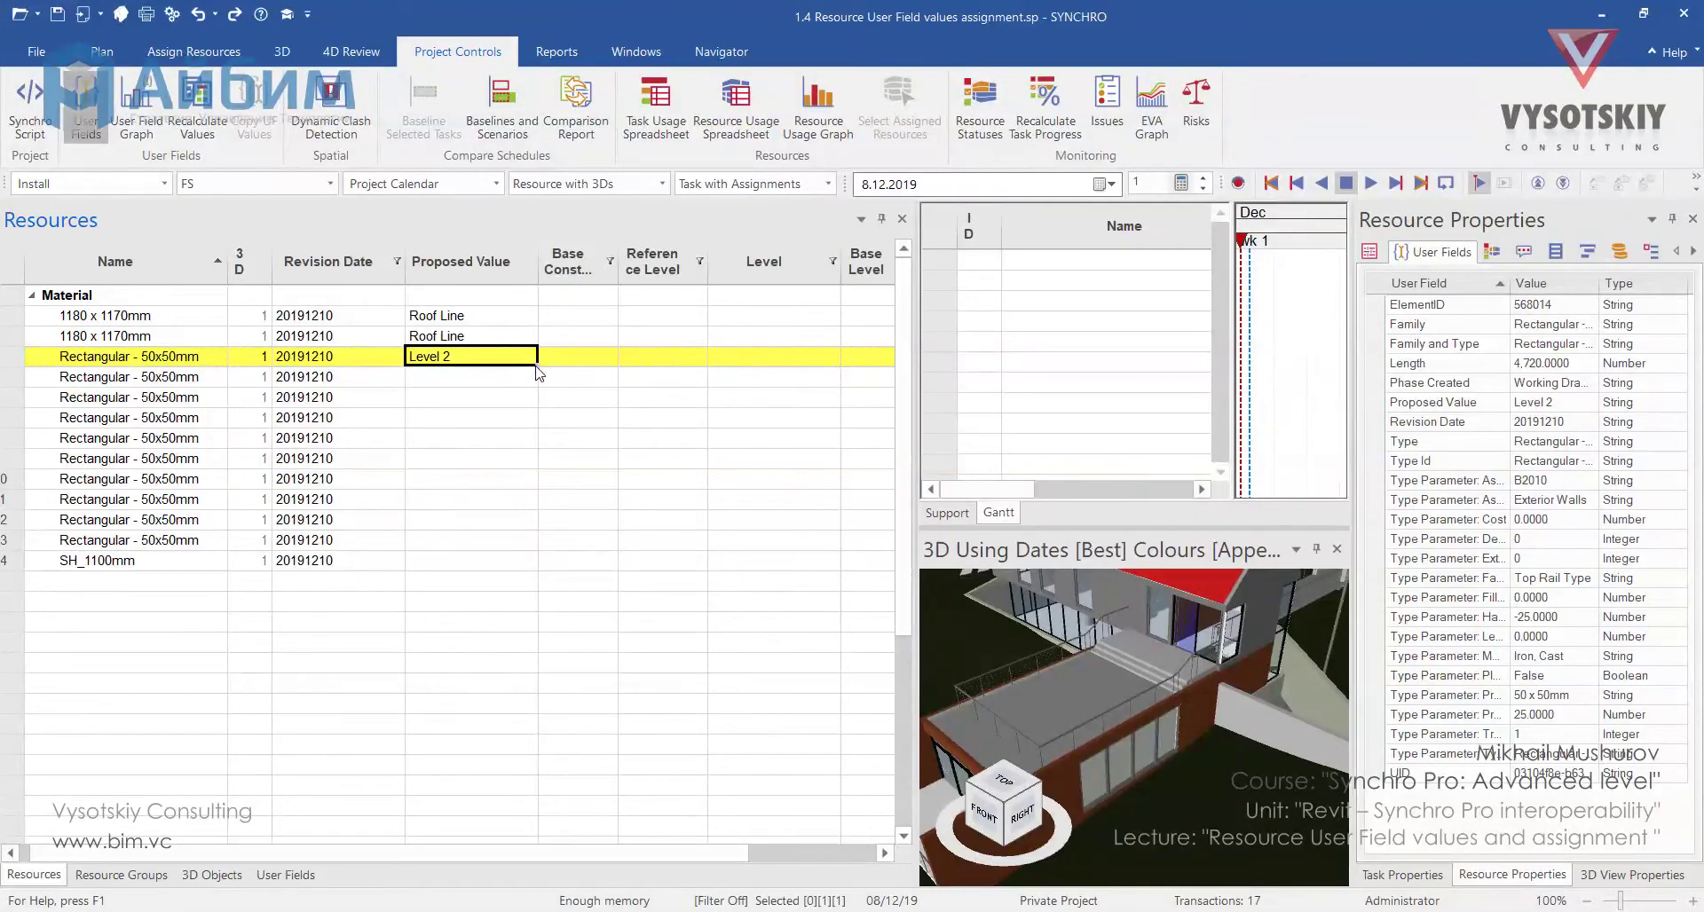
{"action": "left_click_drag", "start_coordinate": [535, 364], "coordinate": [538, 564]}
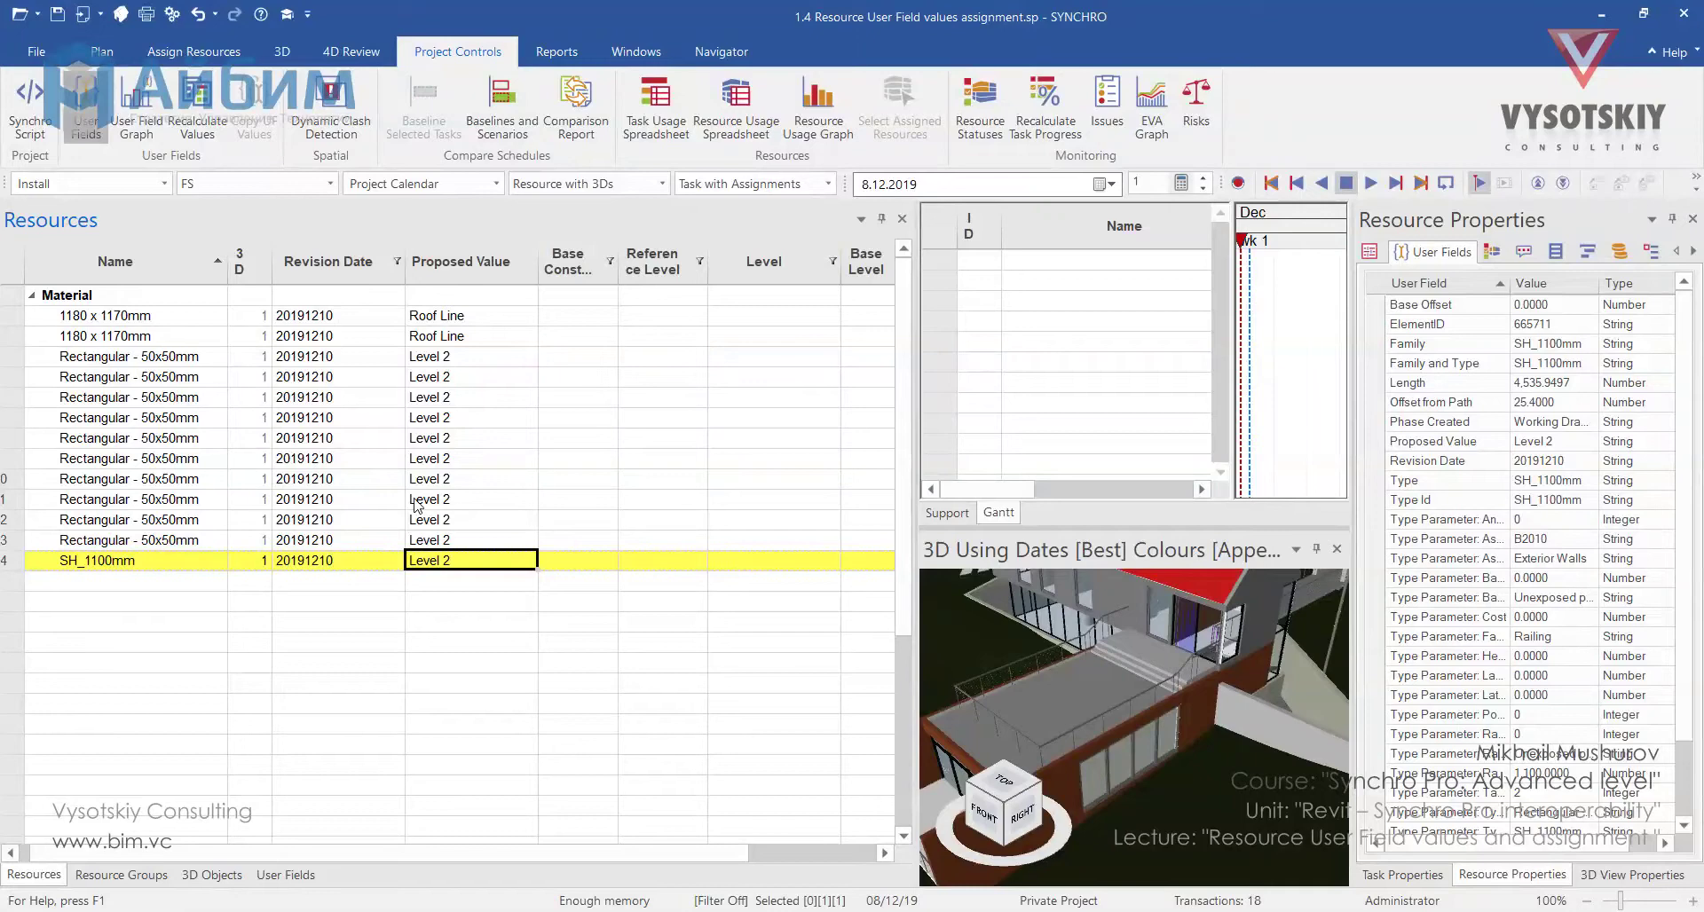
Step: Add the ElementID user field as a Resources table column directly after 3D
{"action": "key", "text": "Up"}
{"action": "key", "text": "Up"}
{"action": "key", "text": "Left"}
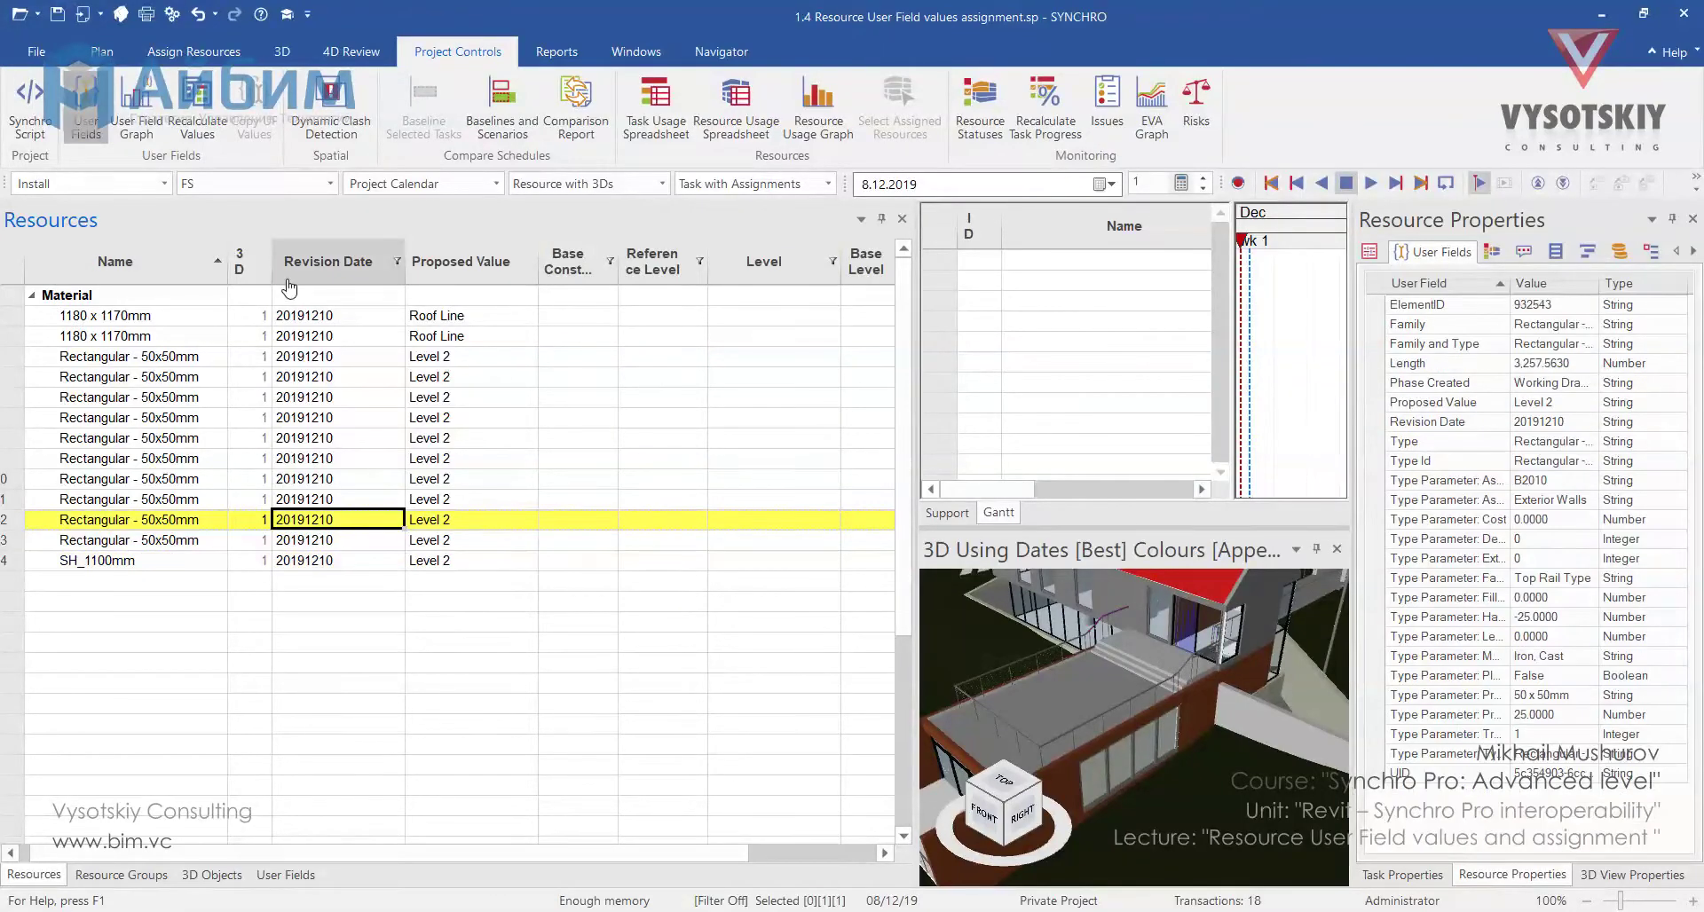
{"action": "right_click", "coordinate": [291, 260]}
{"action": "left_click", "coordinate": [346, 312]}
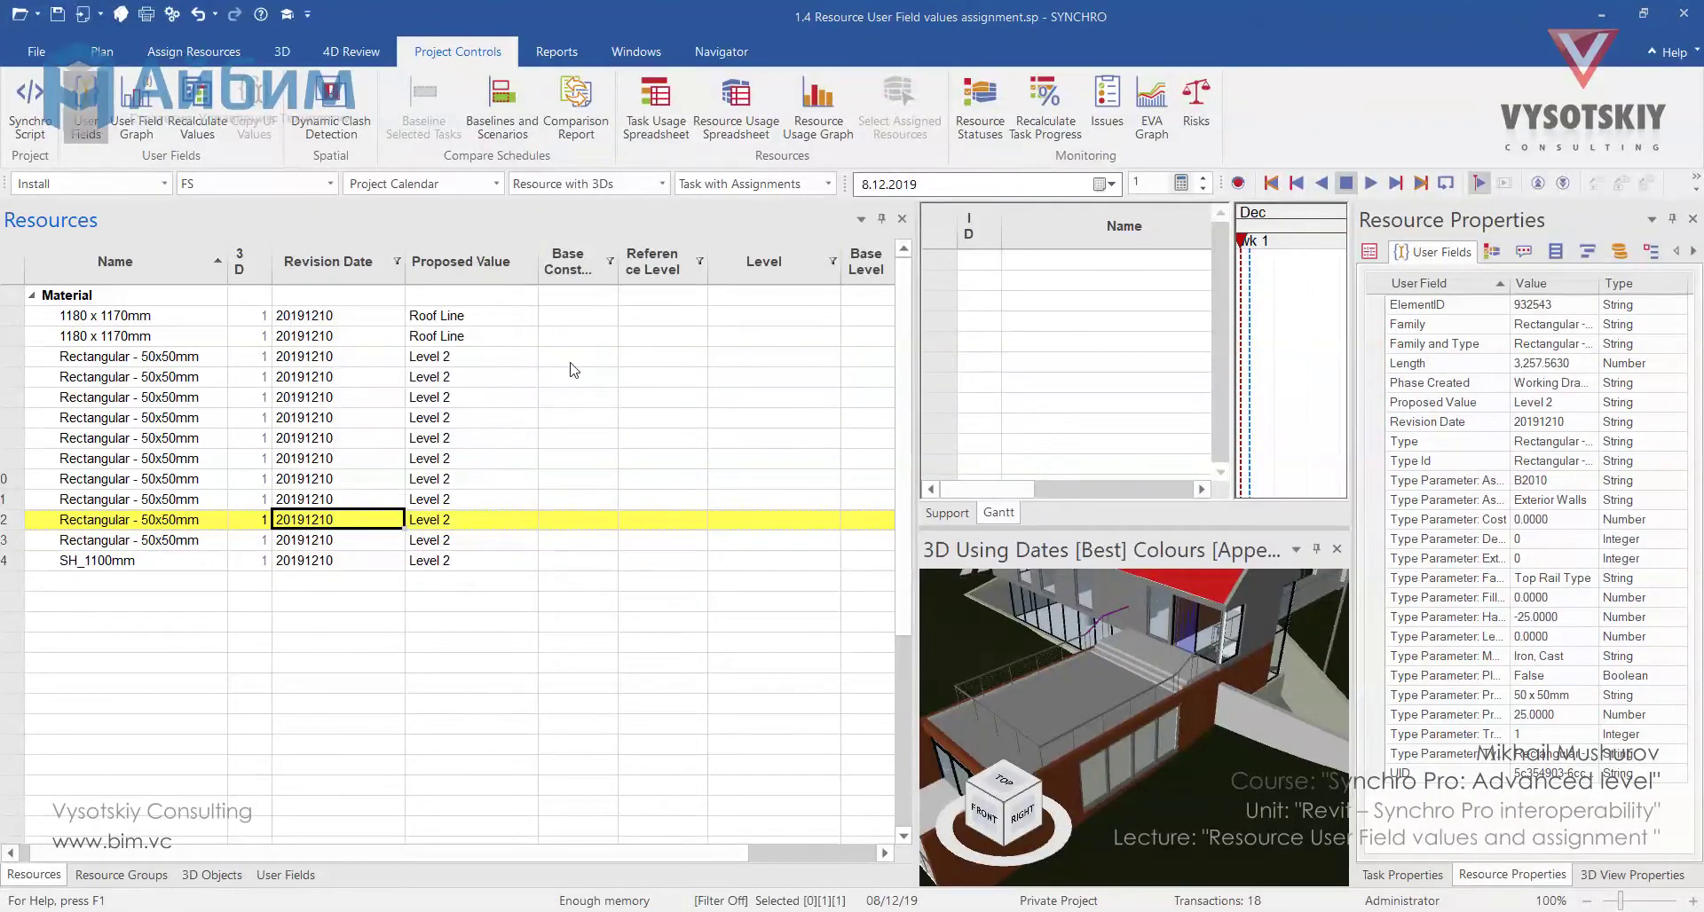
{"action": "type", "text": "Eleme"}
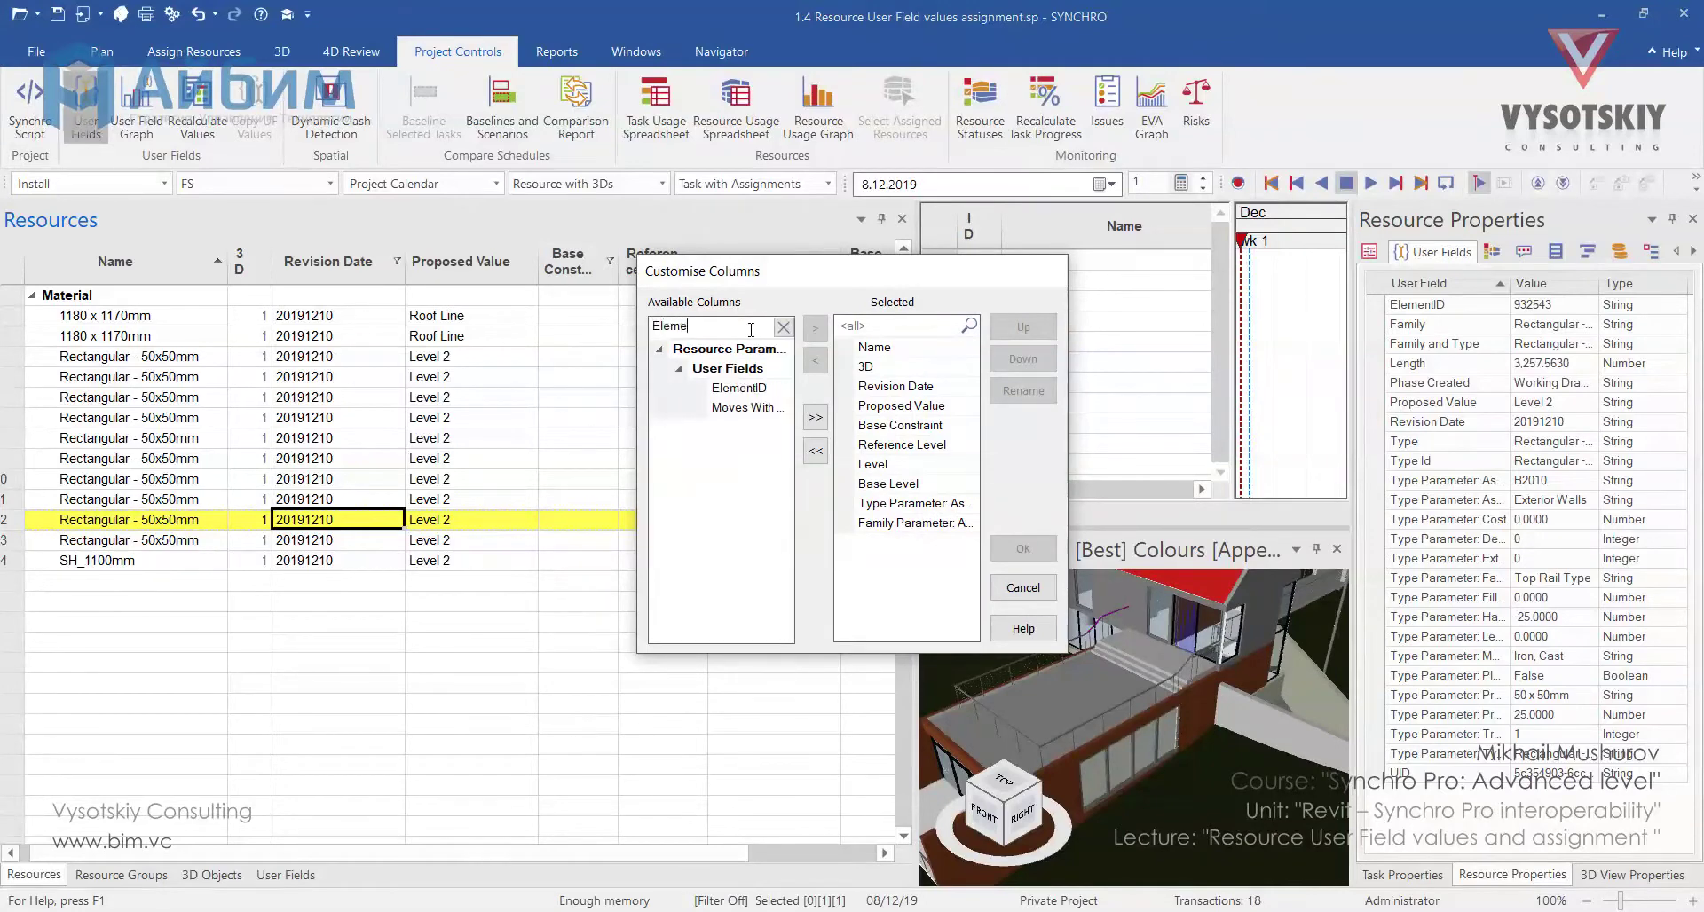
{"action": "double_click", "coordinate": [732, 387]}
{"action": "left_click", "coordinate": [1025, 326]}
{"action": "left_click", "coordinate": [1025, 326]}
{"action": "left_click", "coordinate": [1025, 327]}
{"action": "left_click", "coordinate": [1025, 327]}
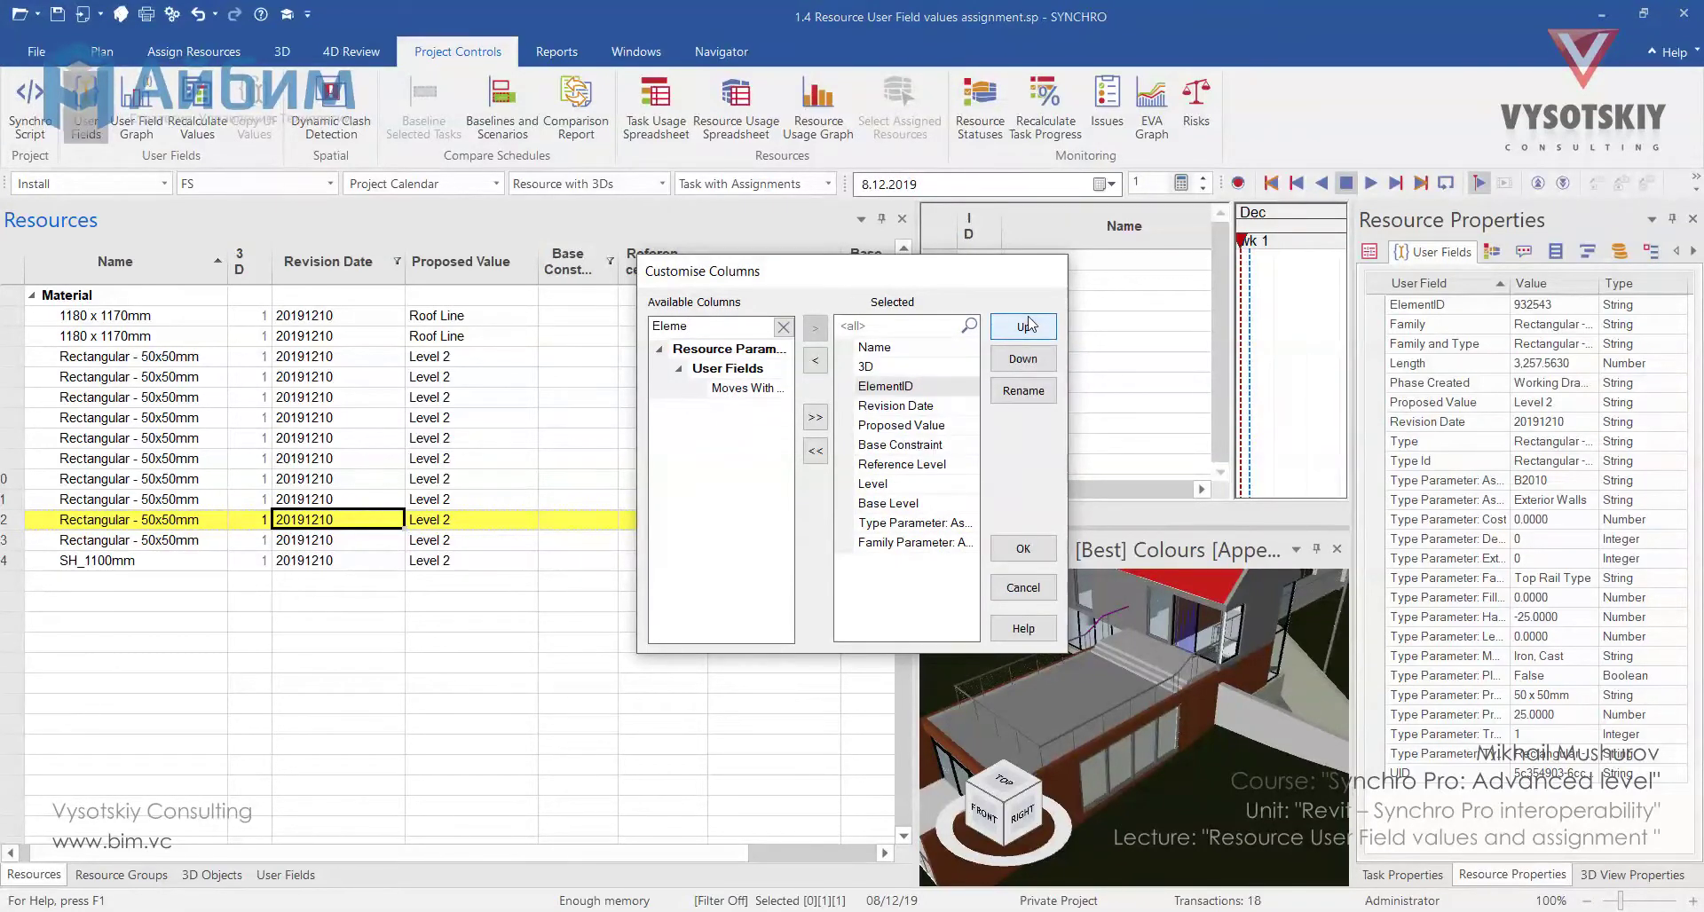
{"action": "left_click", "coordinate": [1023, 547]}
Step: Select only the resources visible in the table and copy their rows
{"action": "key", "text": "ctrl+a"}
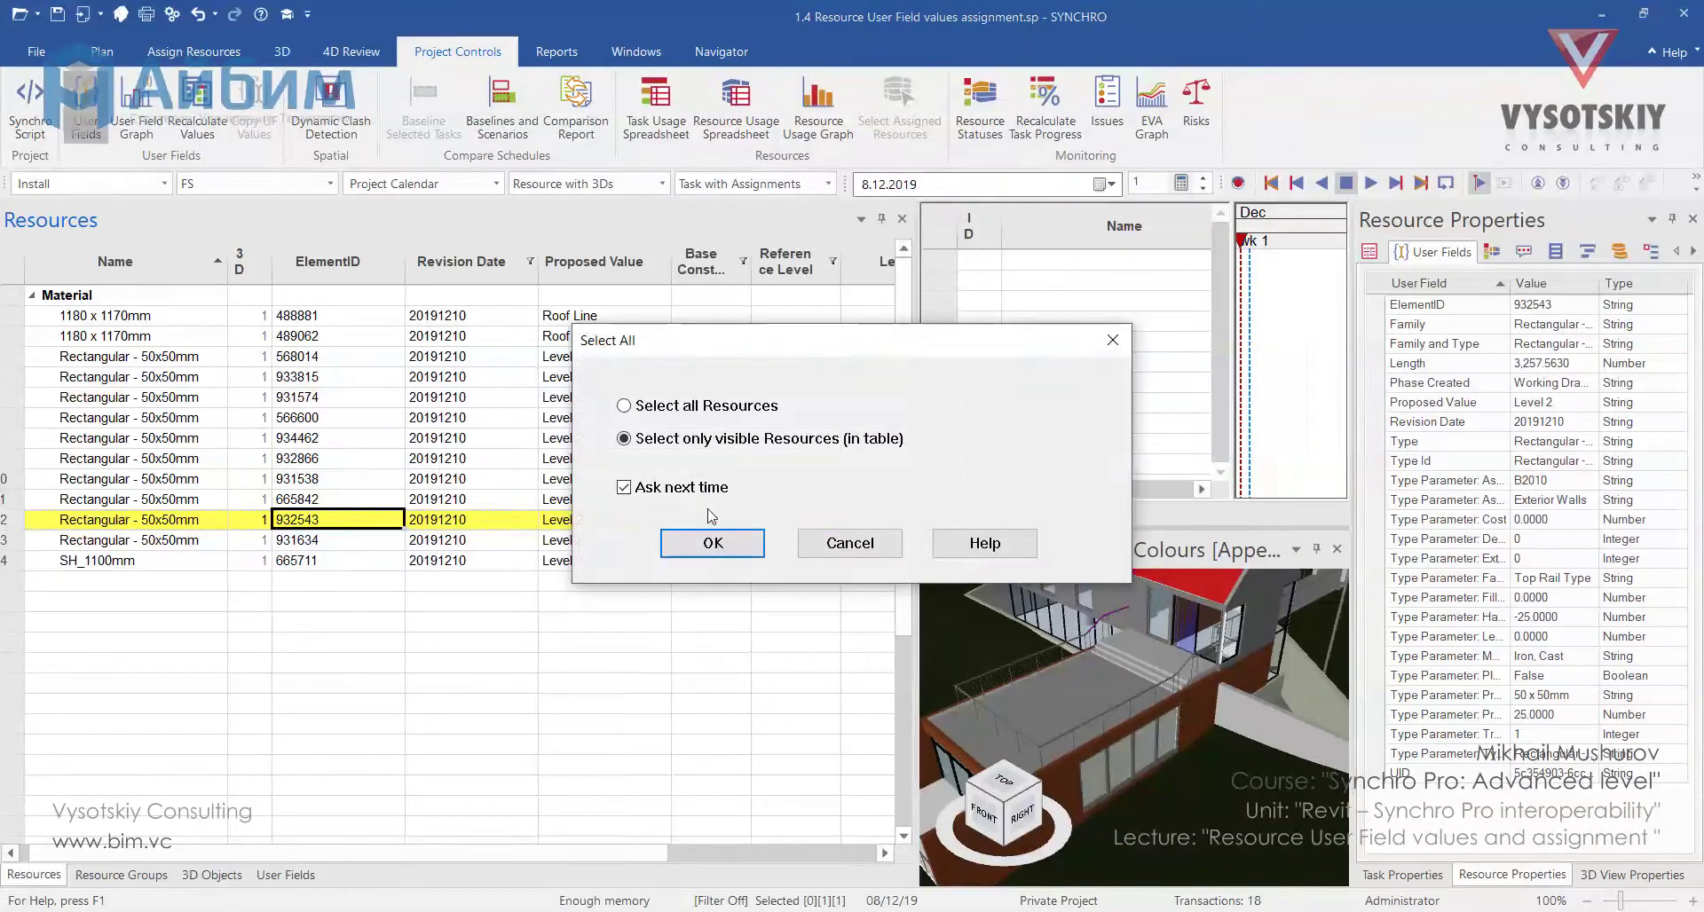
{"action": "left_click", "coordinate": [712, 542]}
{"action": "left_click", "coordinate": [519, 457]}
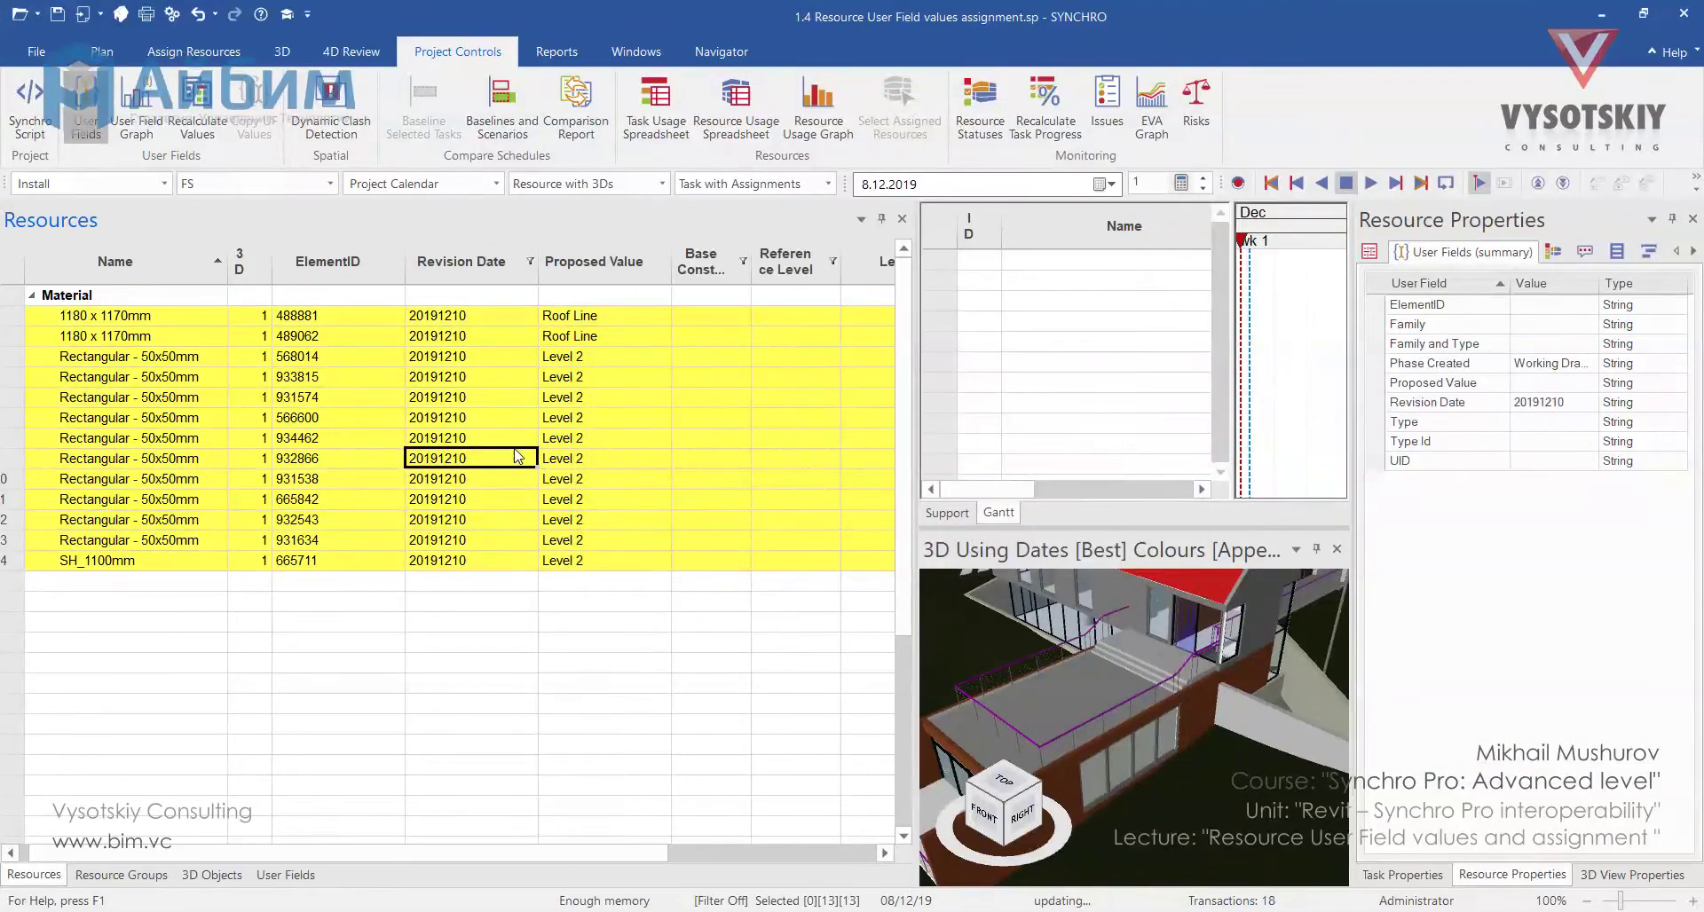
{"action": "right_click", "coordinate": [519, 457]}
{"action": "left_click", "coordinate": [641, 318]}
Step: Switch to Excel, paste the copied resource rows into a blank workbook, and fit the column widths to their contents
{"action": "key", "text": "super"}
{"action": "type", "text": "exc"}
{"action": "key", "text": "Return"}
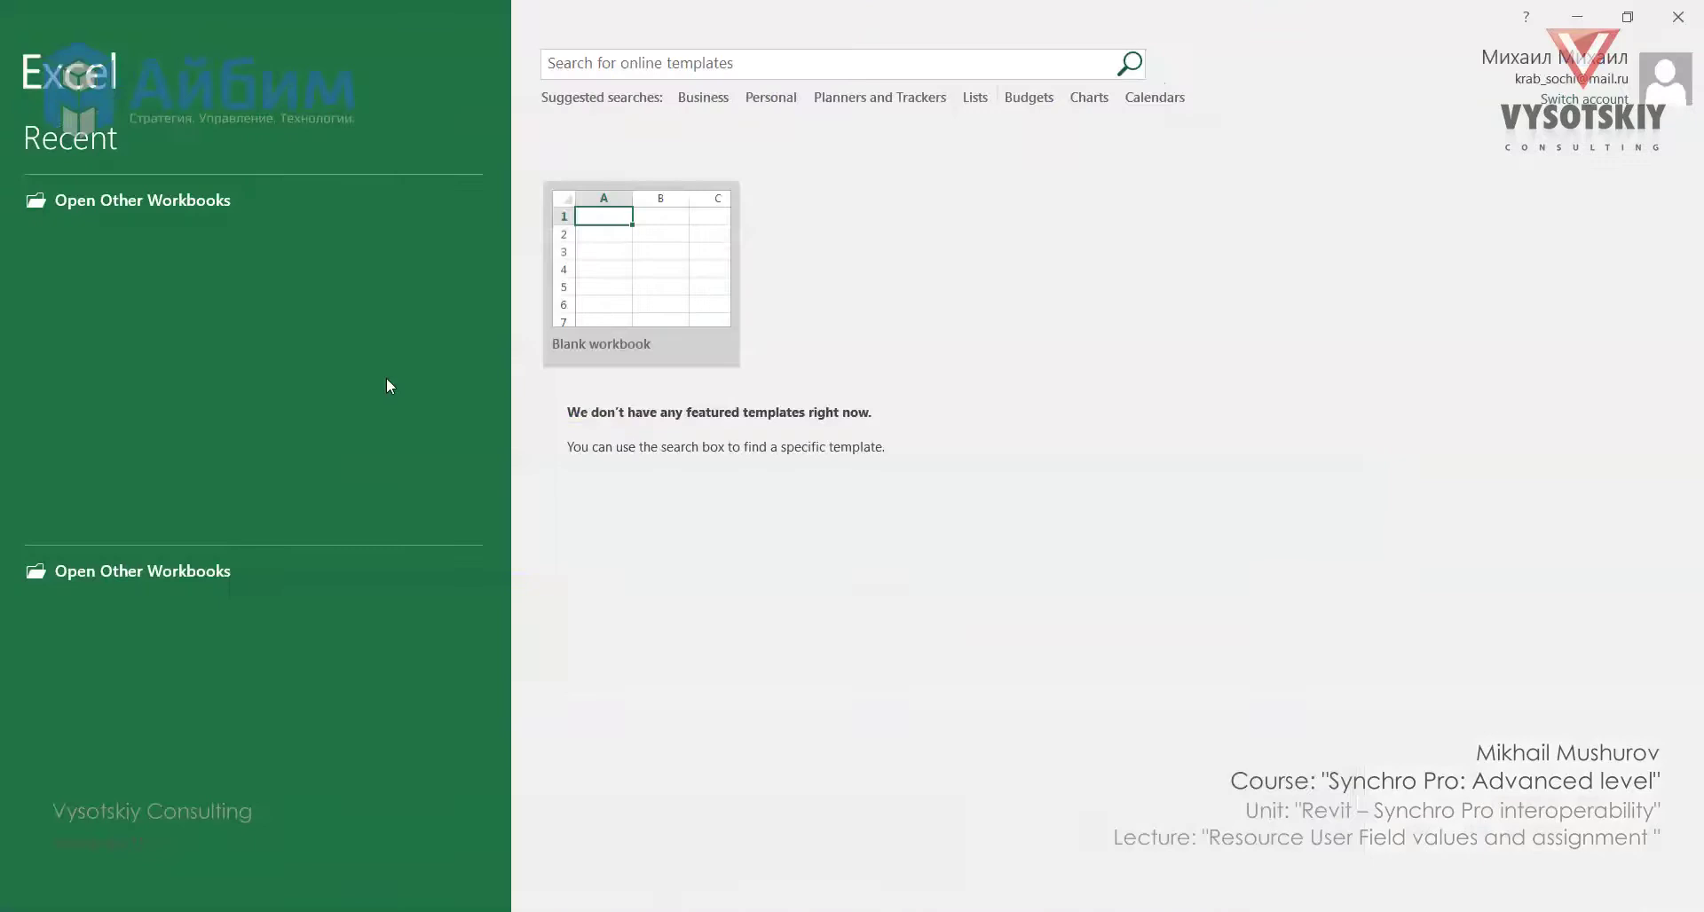
{"action": "left_click", "coordinate": [645, 291]}
{"action": "key", "text": "ctrl+v"}
{"action": "key", "text": "ctrl+space"}
{"action": "key", "text": "alt+h"}
{"action": "key", "text": "o"}
{"action": "key", "text": "i"}
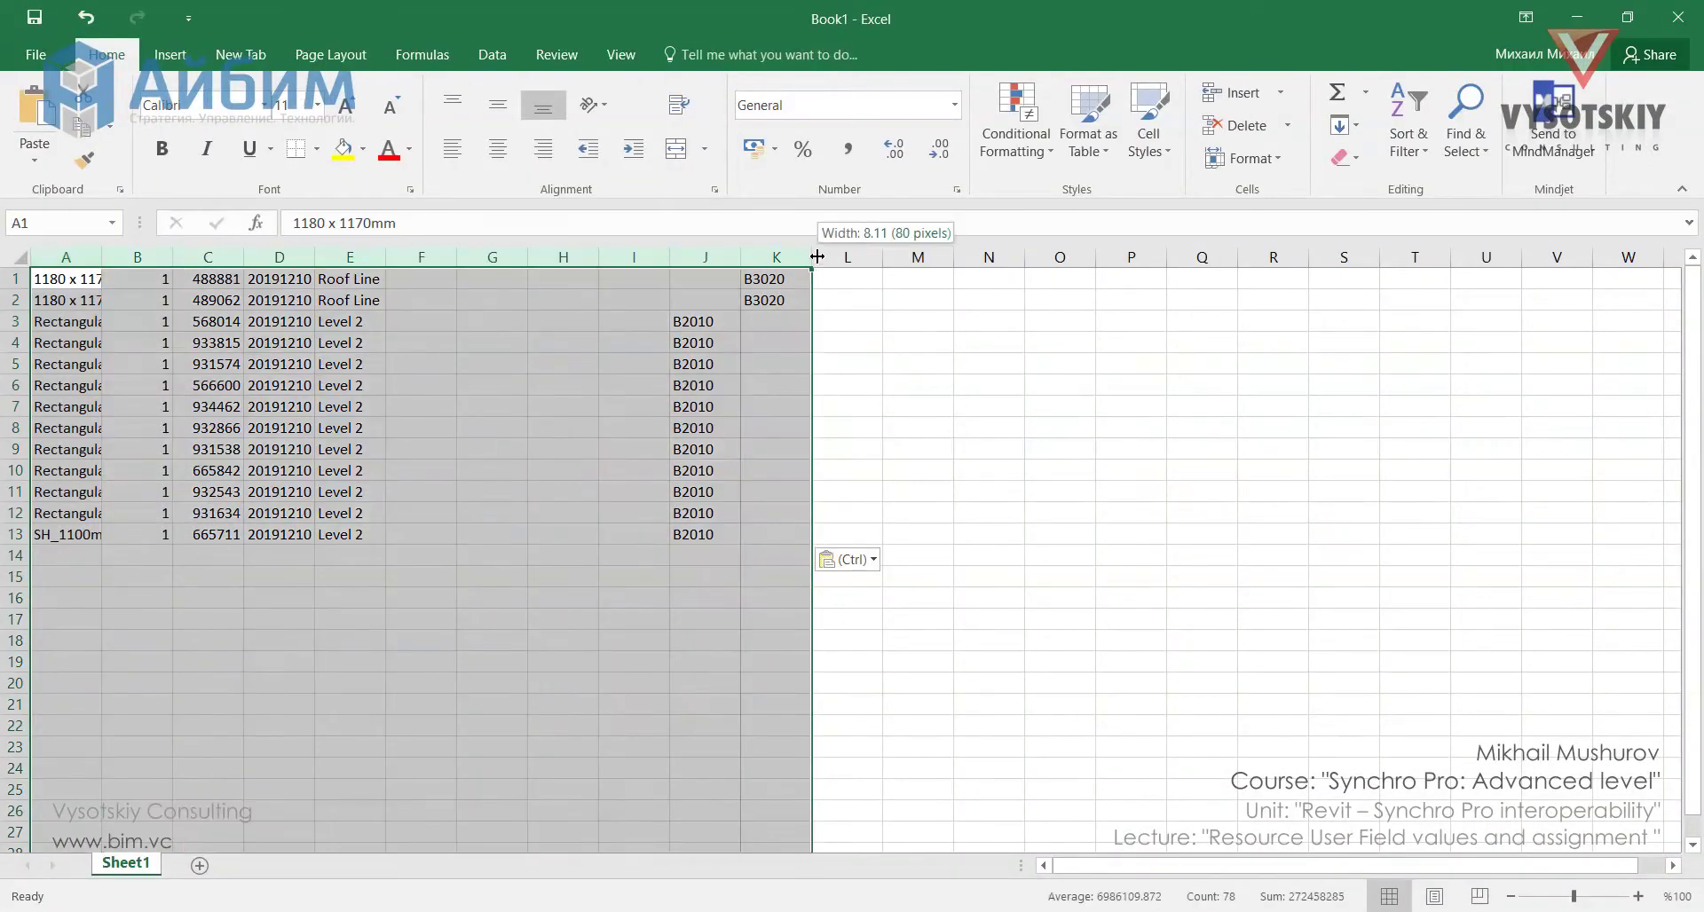
Step: Save the workbook as Proposed Values.xlsx in the 01. Files folder and close it
{"action": "left_click", "coordinate": [40, 54]}
{"action": "left_click", "coordinate": [83, 248]}
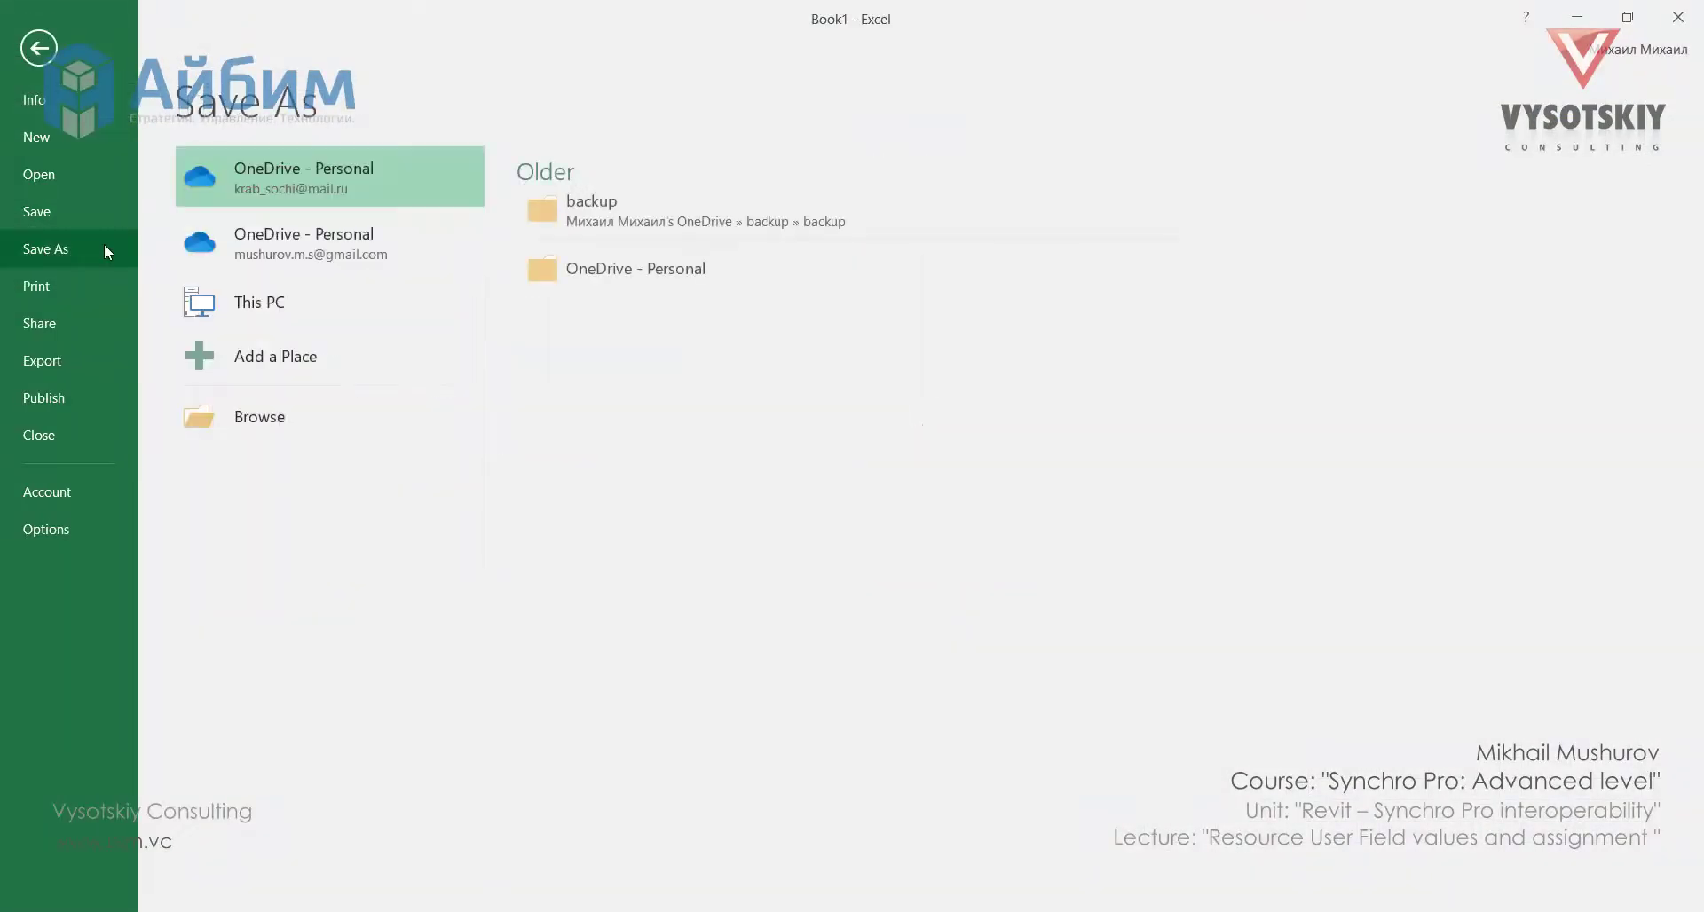
{"action": "left_click", "coordinate": [590, 258]}
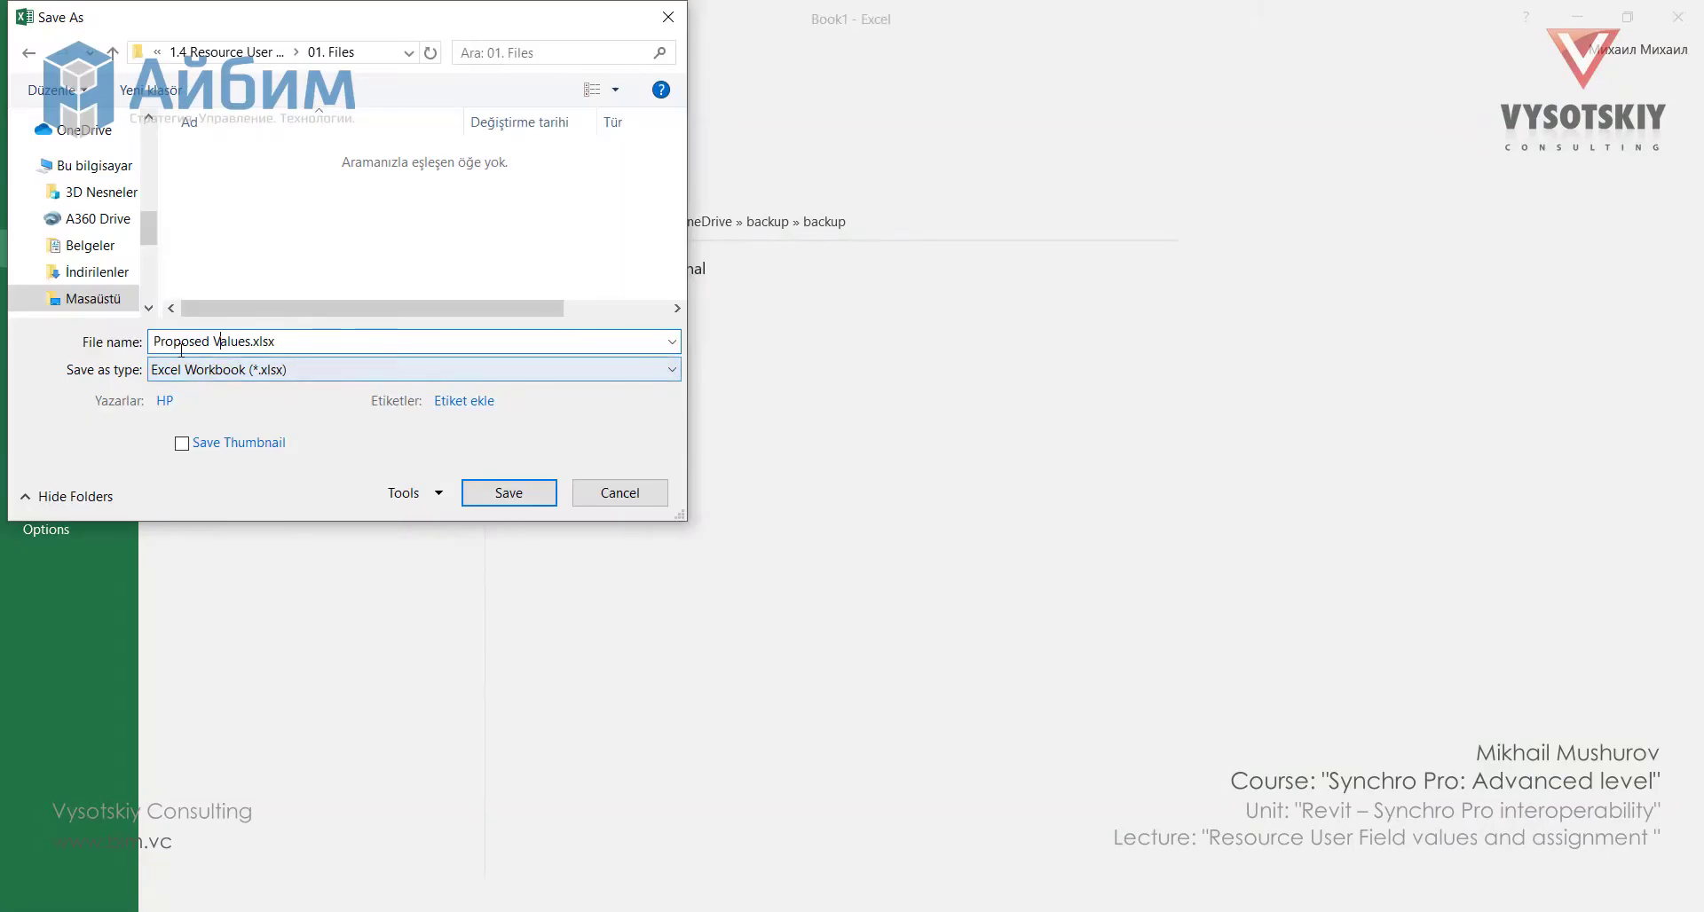
{"action": "left_click", "coordinate": [508, 493]}
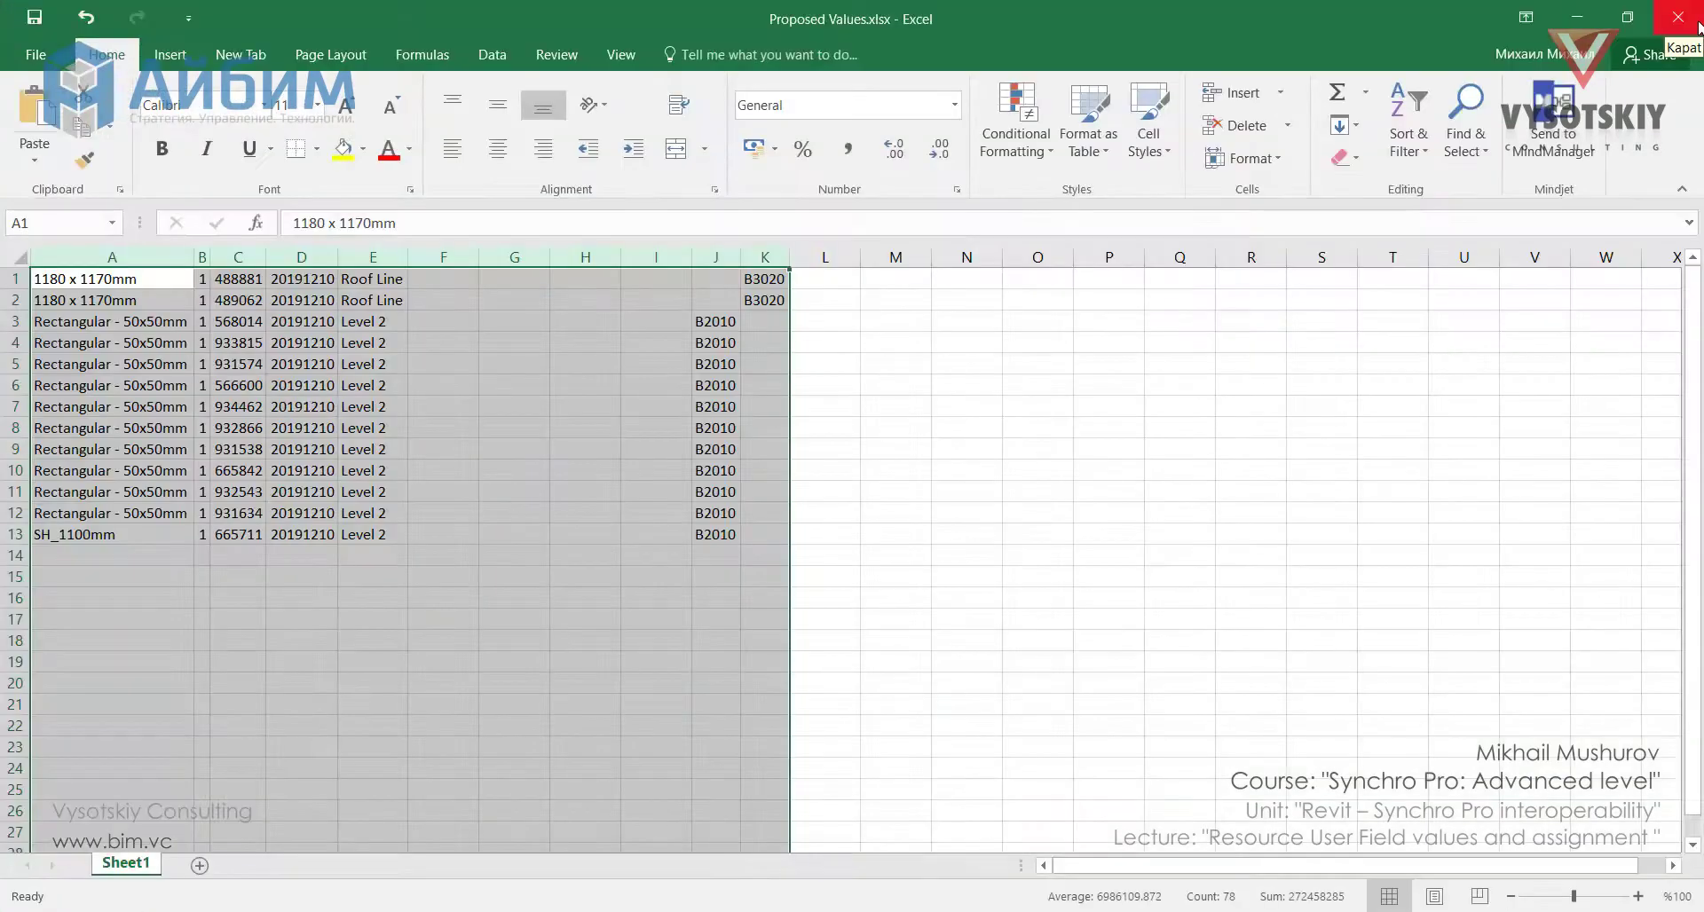
{"action": "left_click", "coordinate": [1696, 25]}
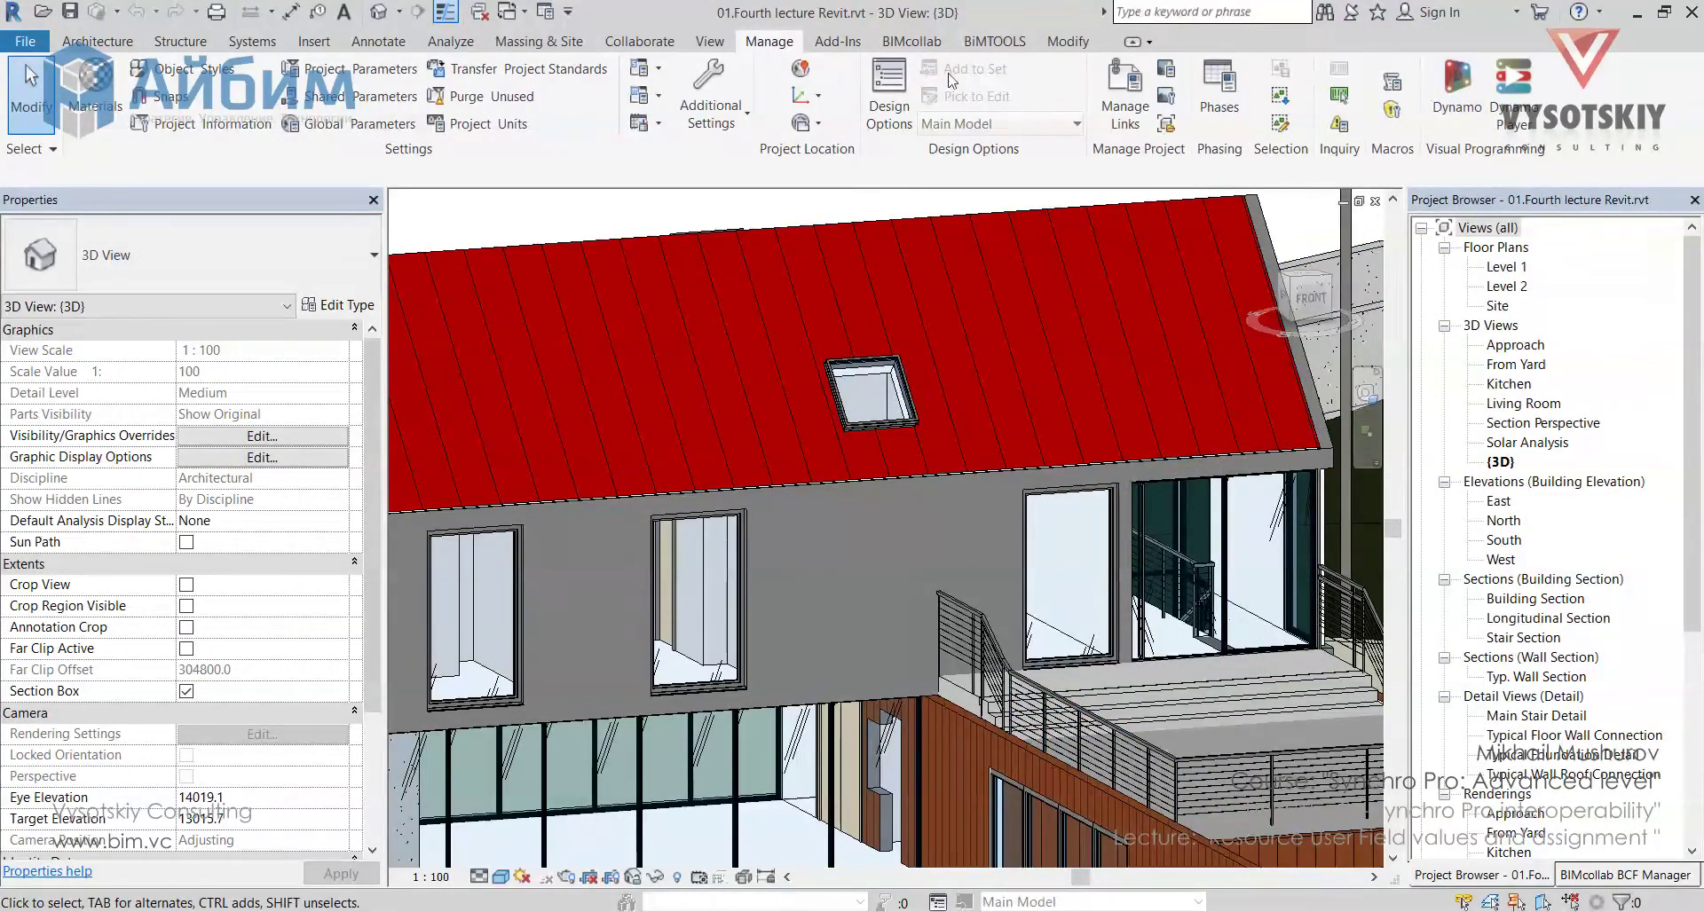
Step: In Revit, open Dynamo Player and load scripts from the 01. Files folder under 1.4 Resource User Field values assignment
{"action": "left_click", "coordinate": [1513, 89]}
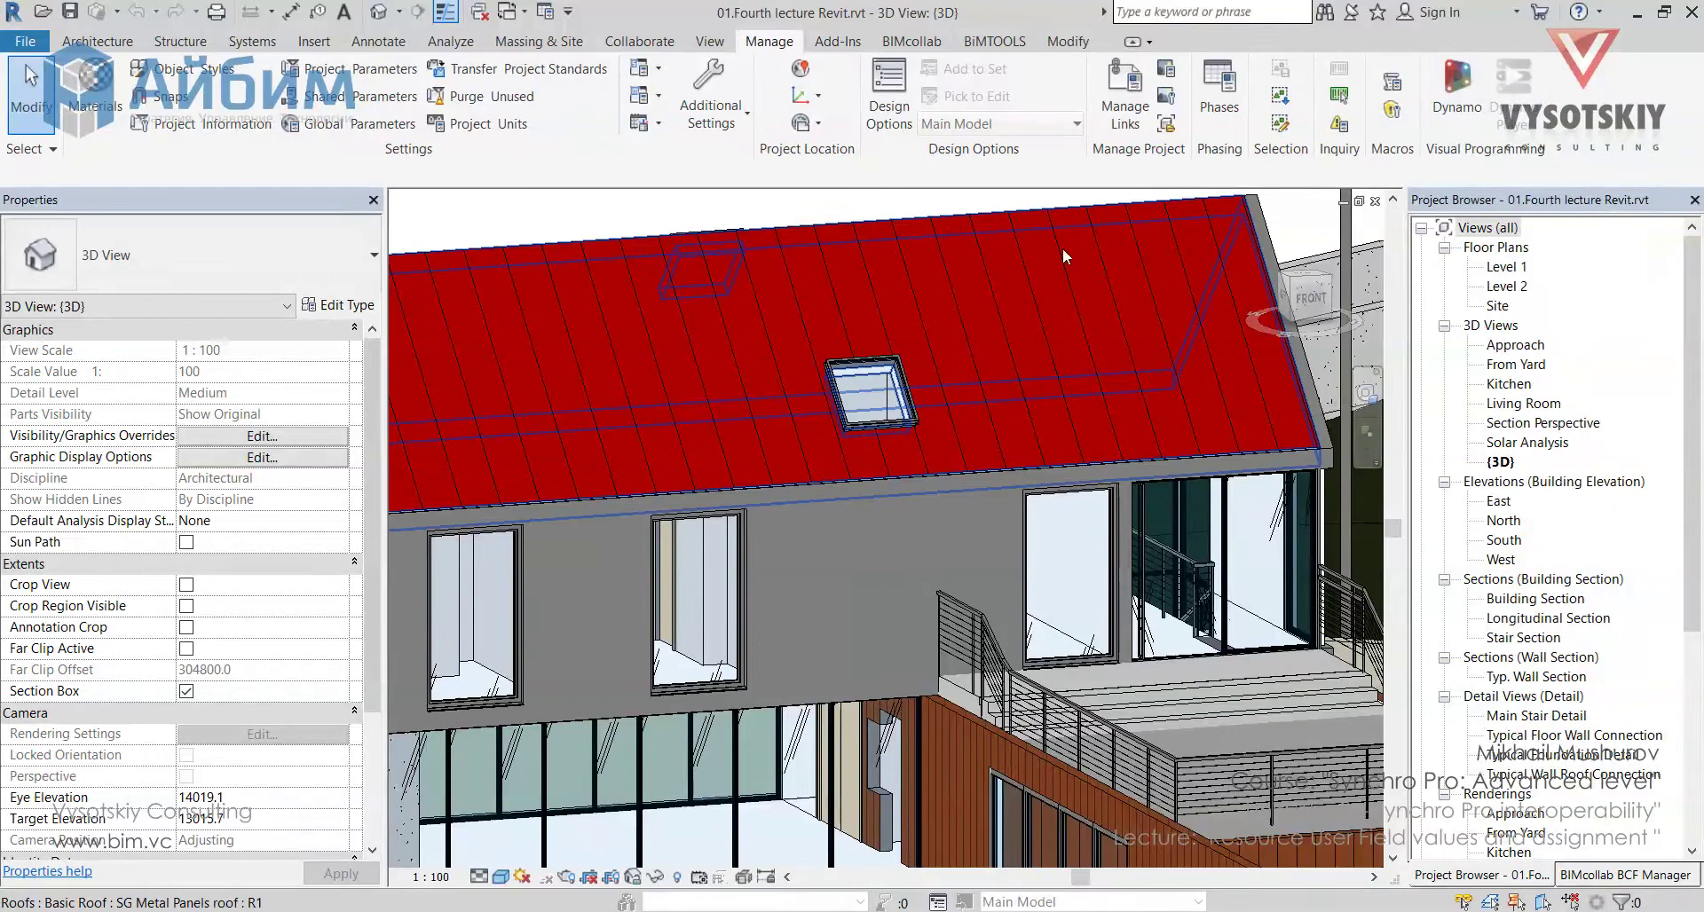
{"action": "left_click", "coordinate": [923, 313]}
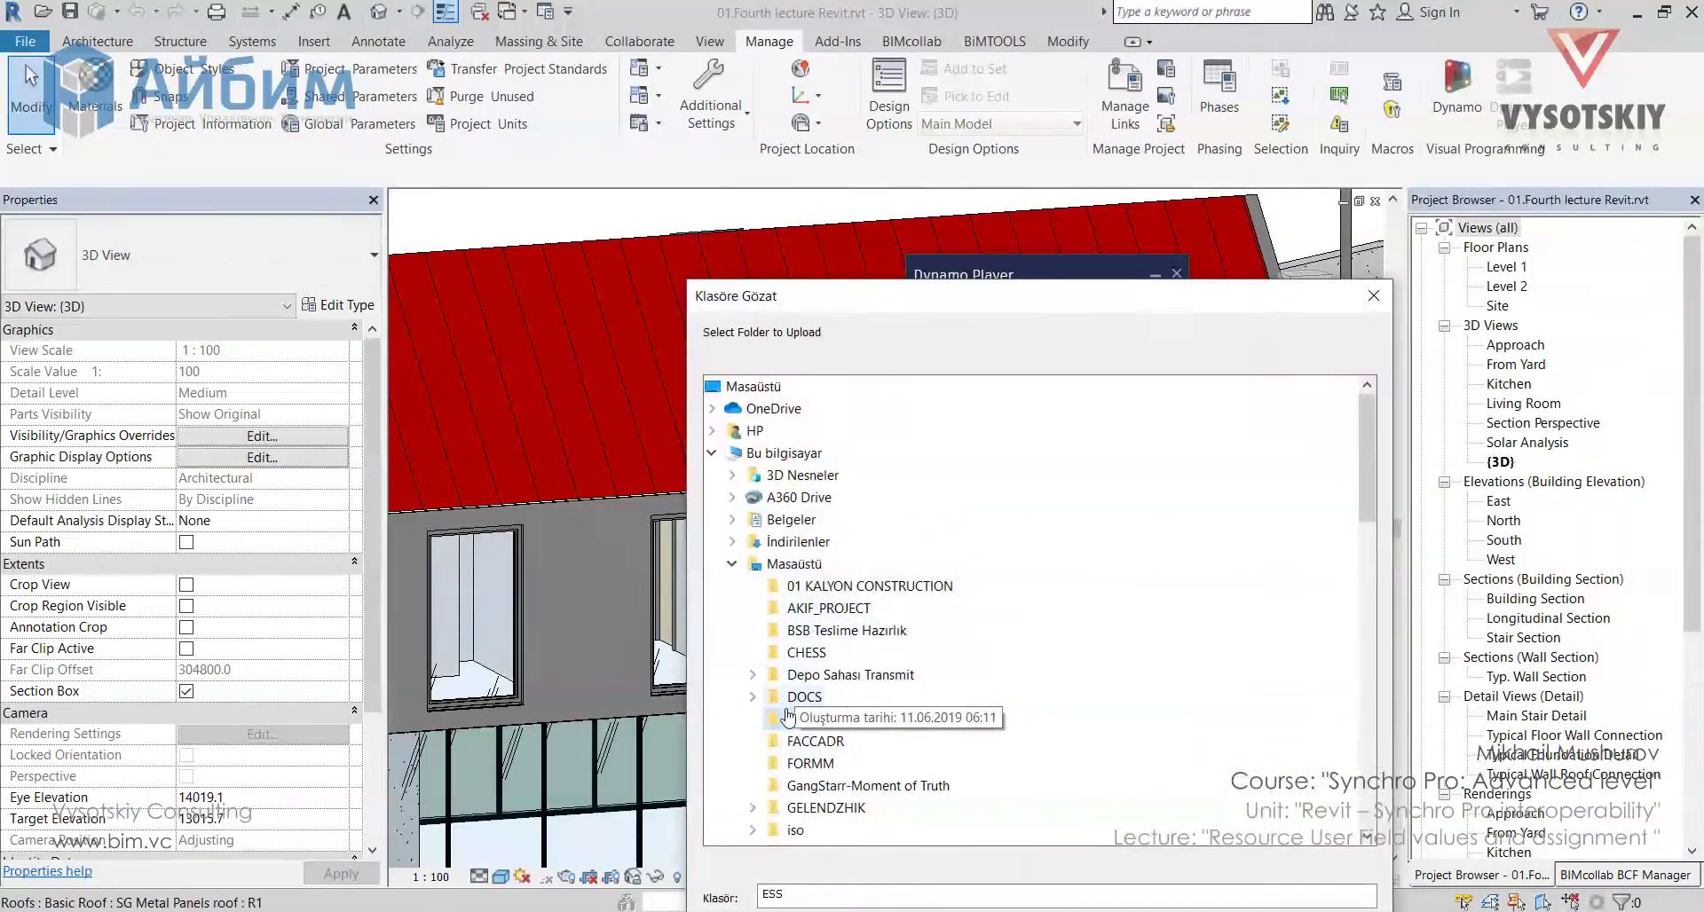
{"action": "scroll", "coordinate": [771, 701], "scroll_direction": "down", "scroll_amount": 3}
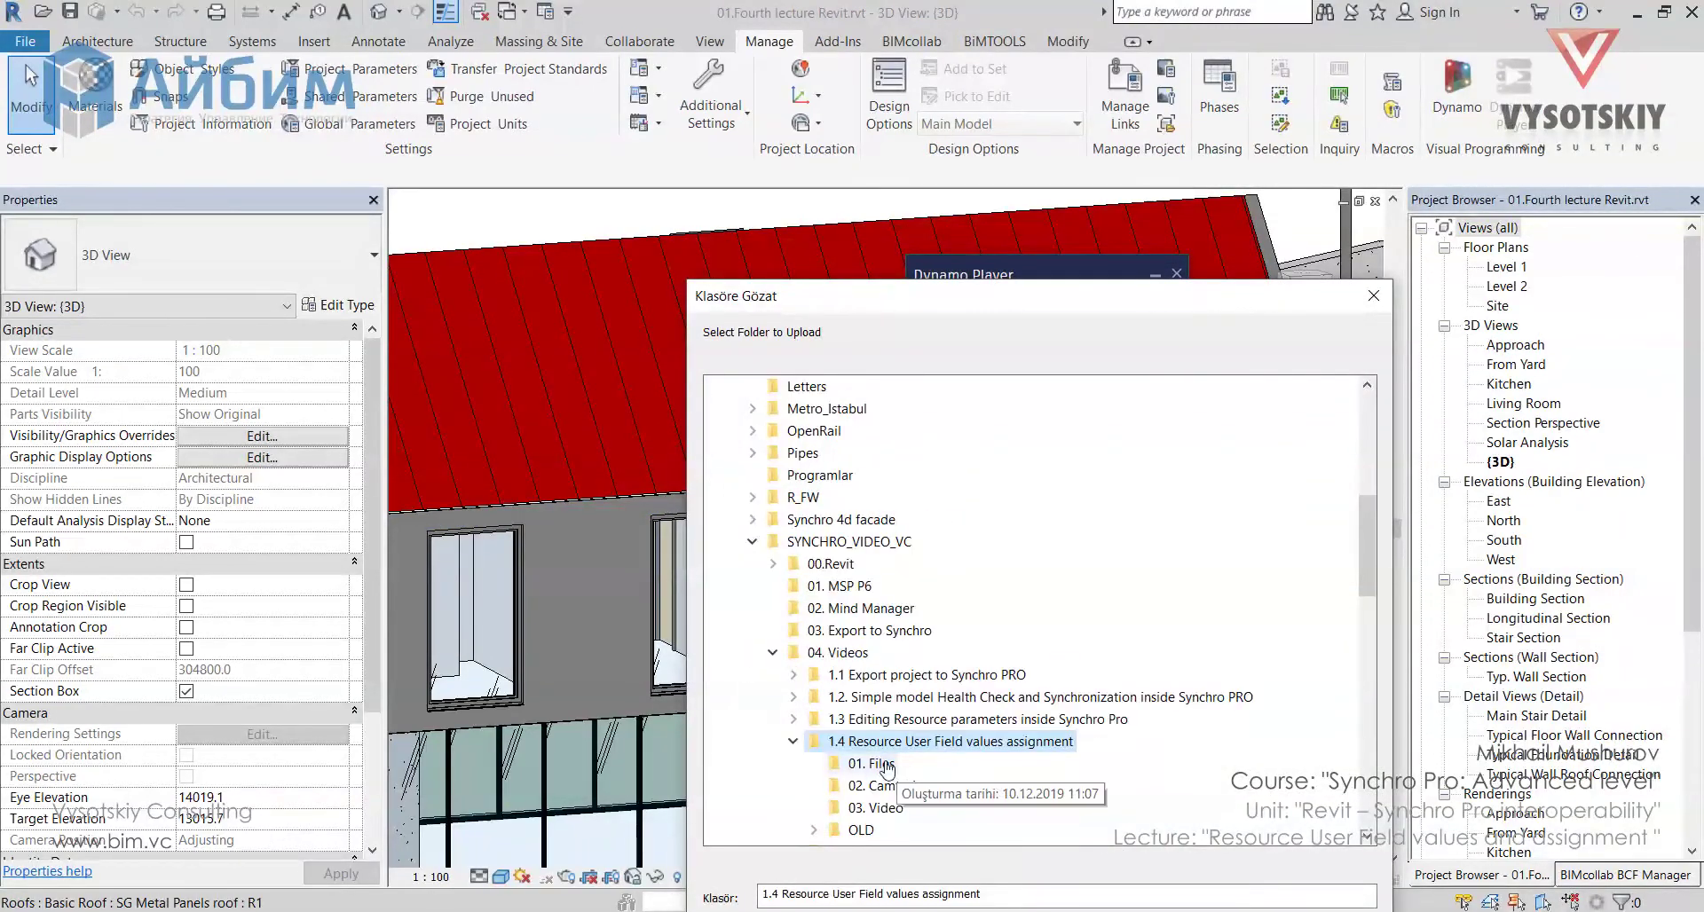
{"action": "left_click", "coordinate": [870, 763]}
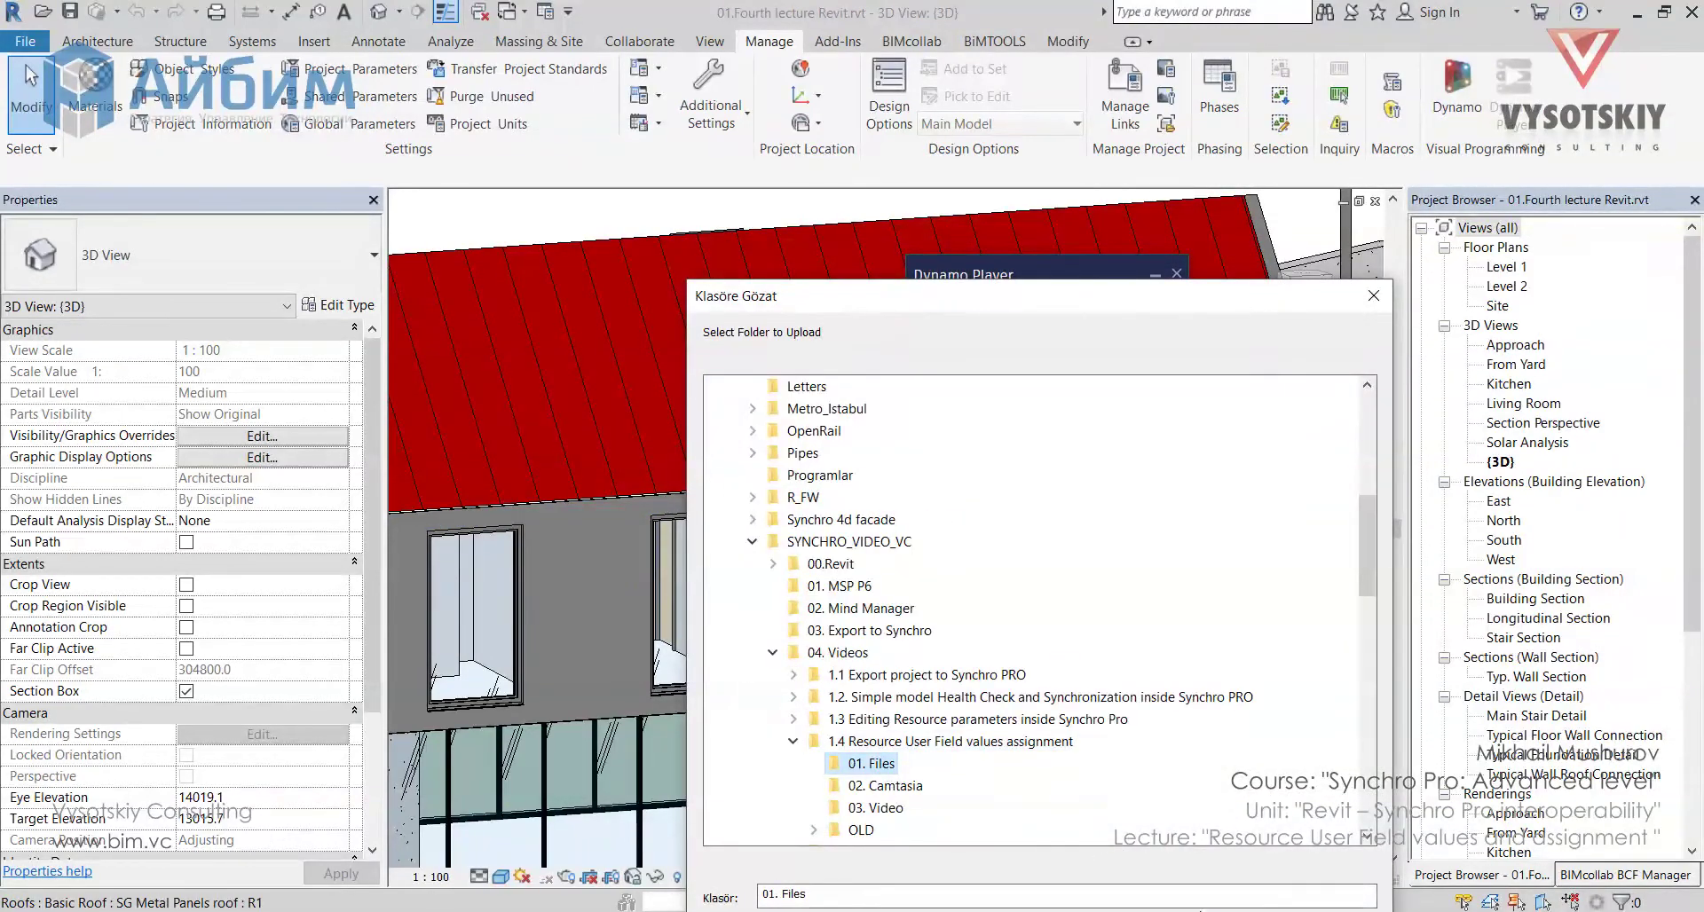
{"action": "key", "text": "Return"}
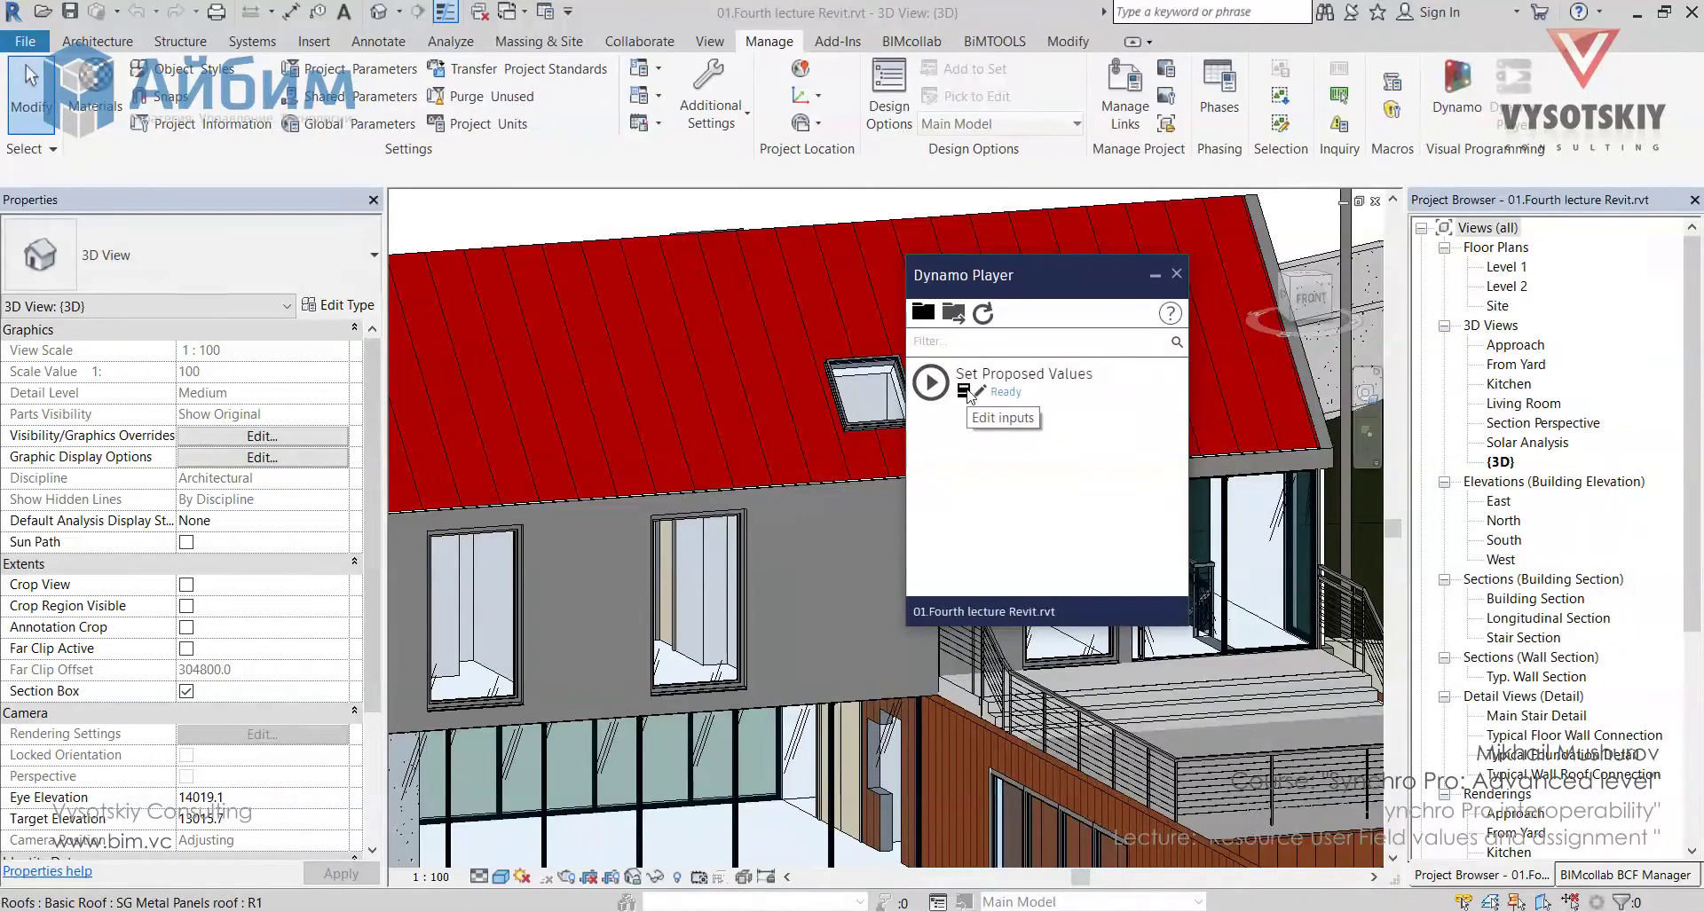
Step: Set the report location of the Set Proposed Values script to Proposed Values.xlsx and check its column numbers against the SYNCHRO table
{"action": "left_click", "coordinate": [968, 391]}
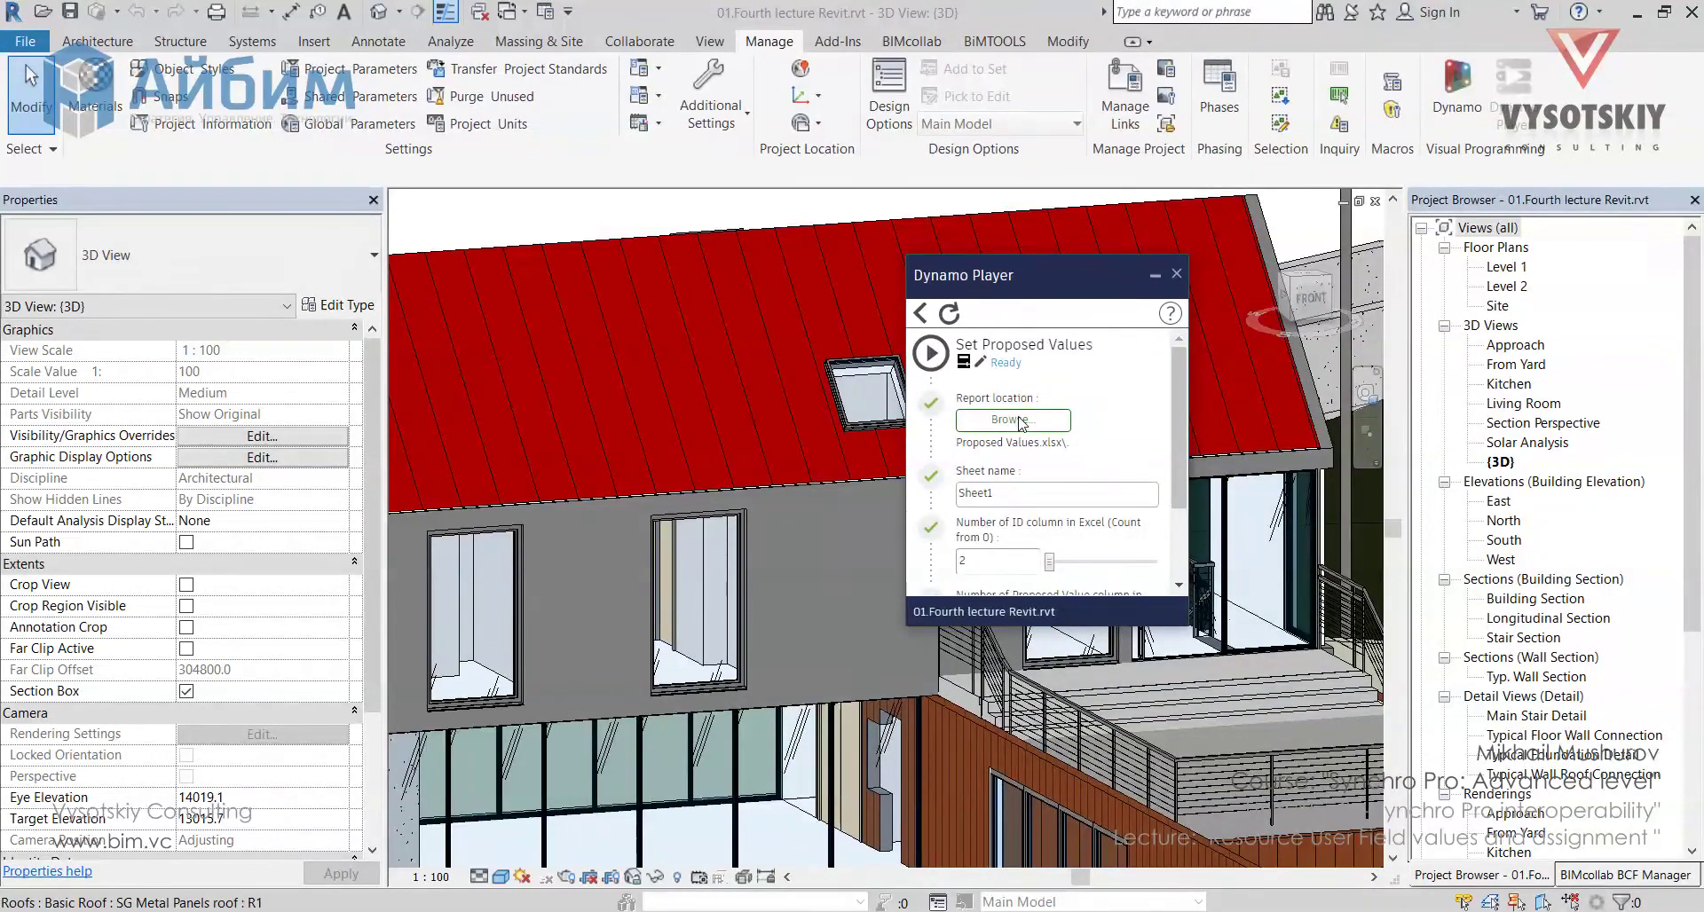
{"action": "left_click", "coordinate": [1012, 419]}
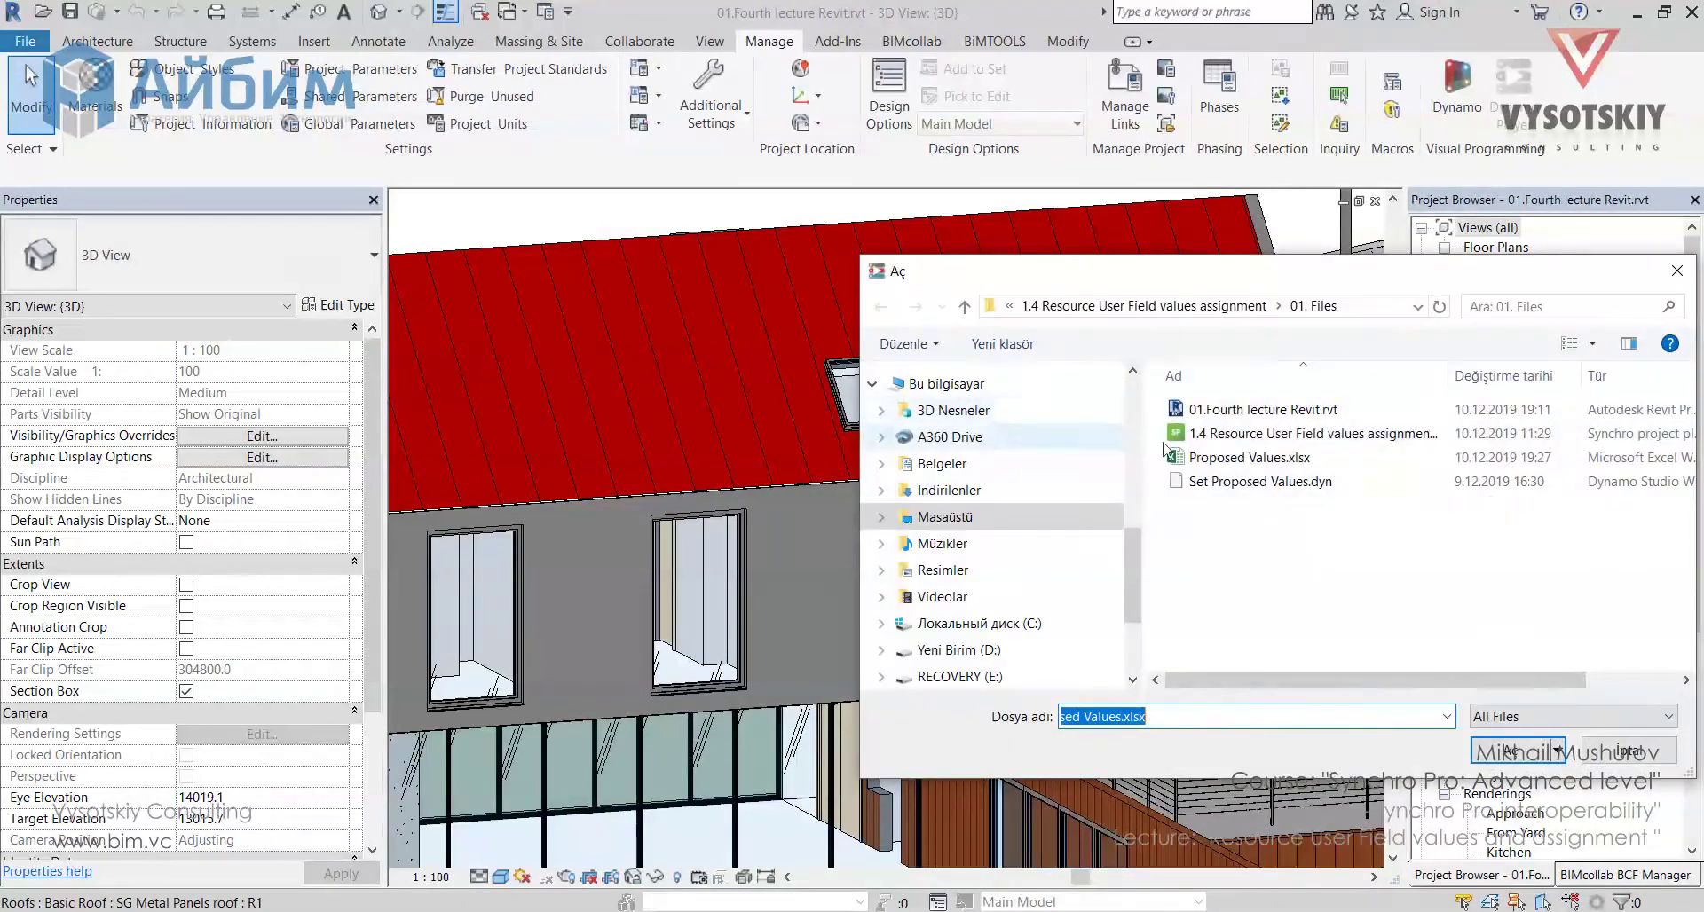
{"action": "double_click", "coordinate": [1220, 458]}
{"action": "scroll", "coordinate": [1016, 385], "scroll_direction": "down", "scroll_amount": 2}
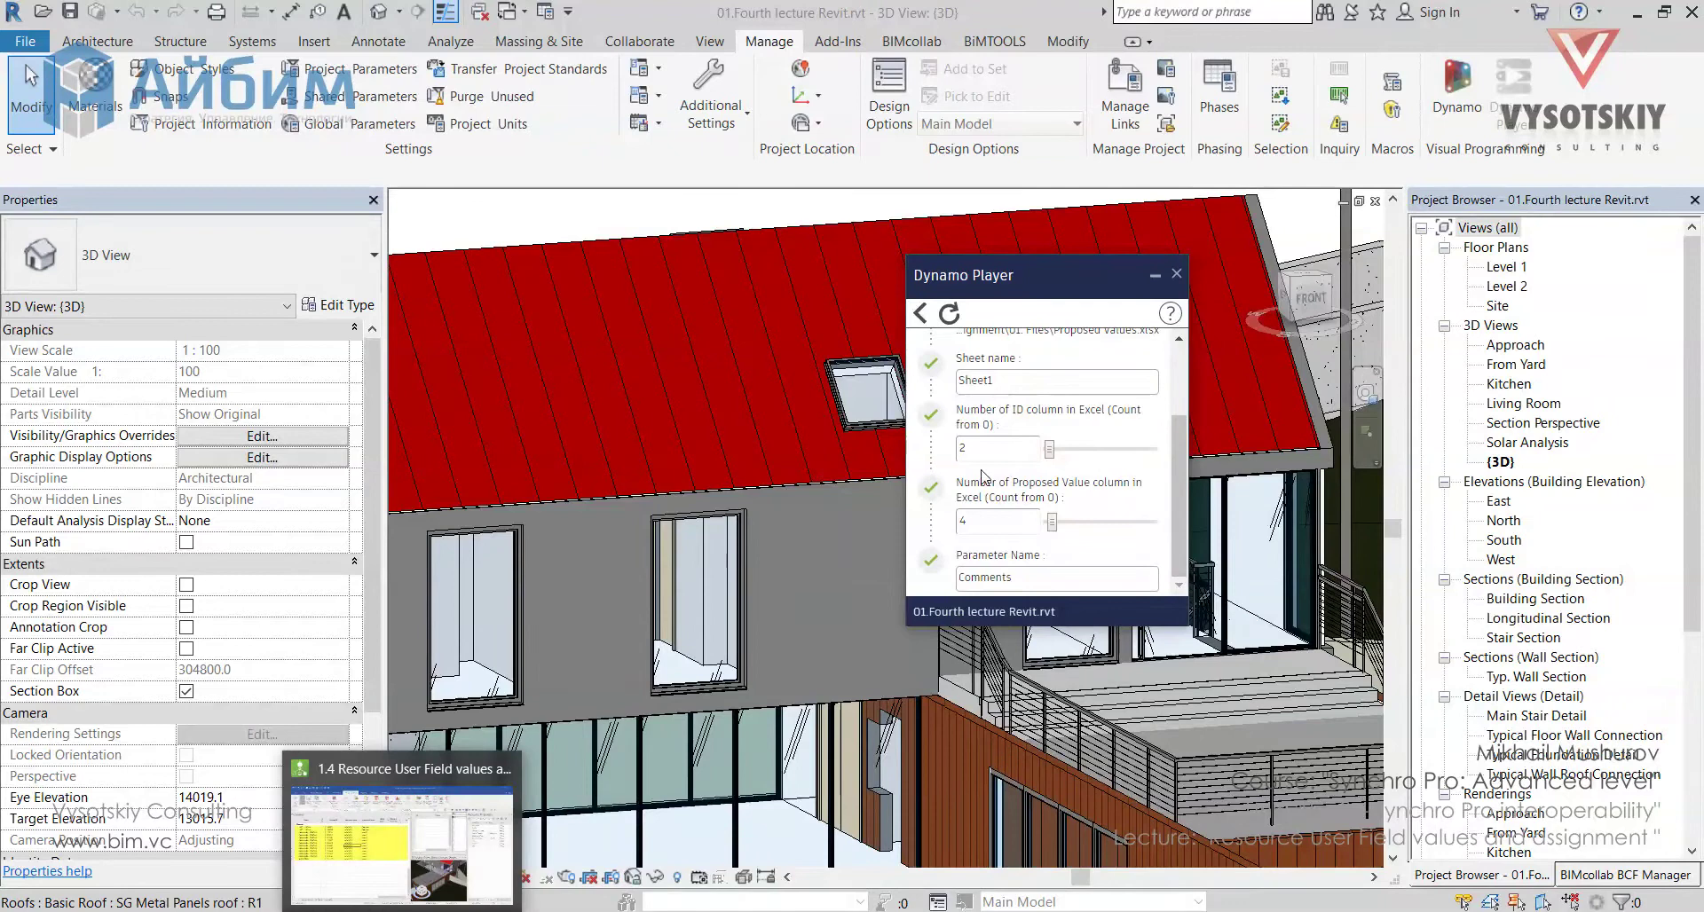
{"action": "left_click", "coordinate": [404, 834]}
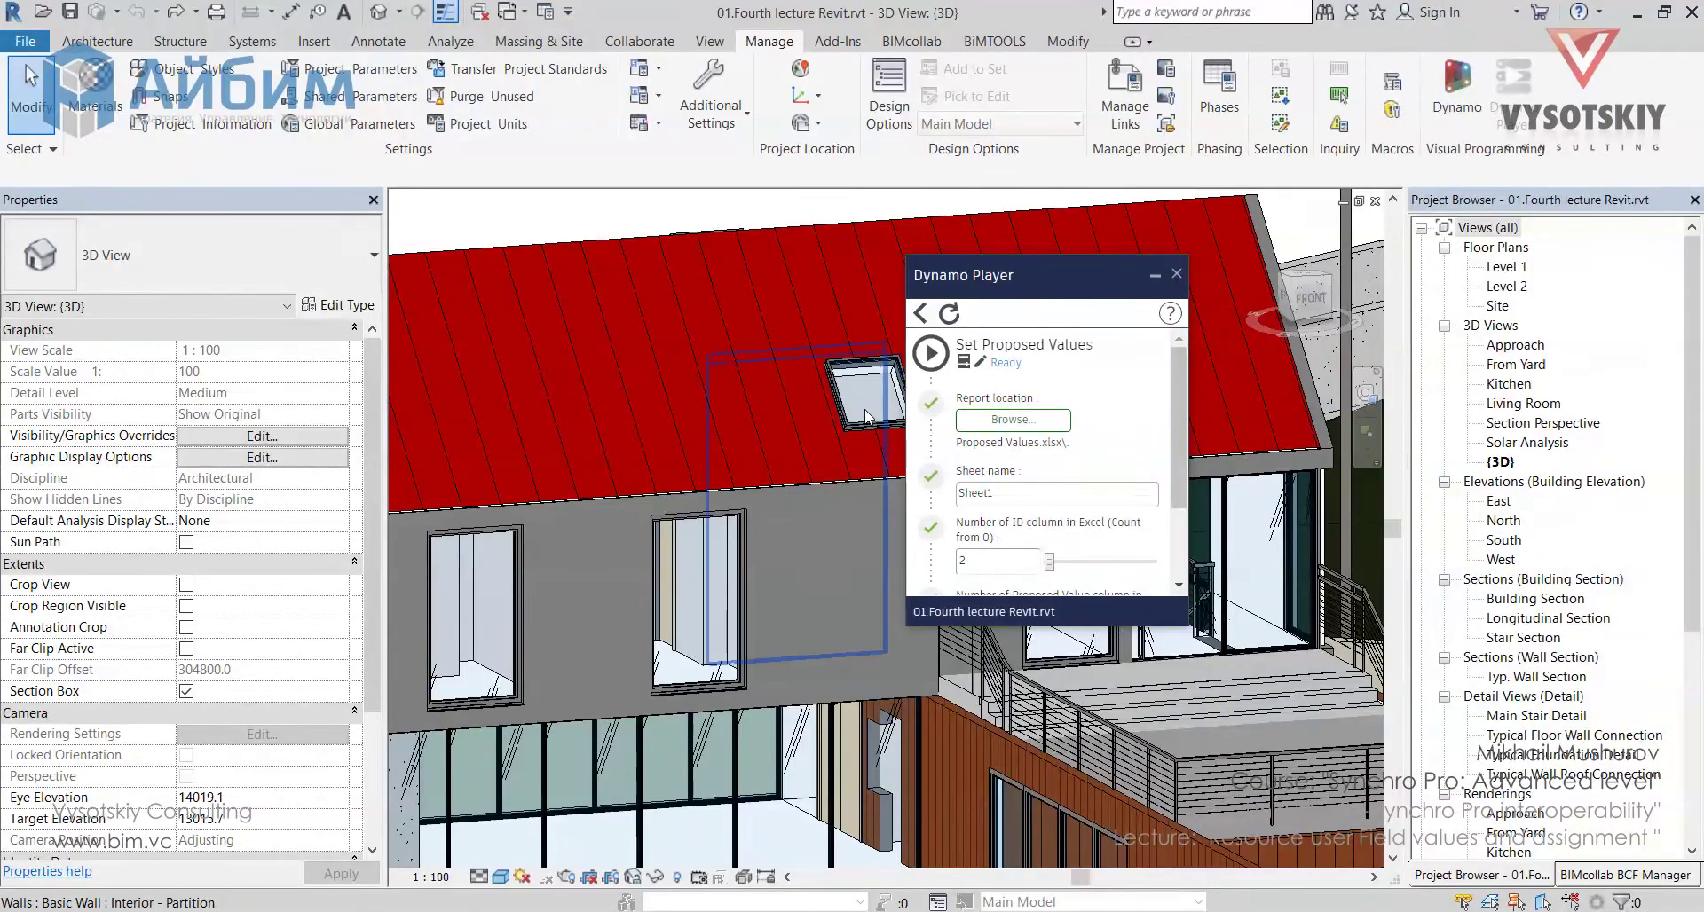
Step: Select the M_Skylight window on the roof and run the Set Proposed Values script
{"action": "left_click", "coordinate": [868, 417]}
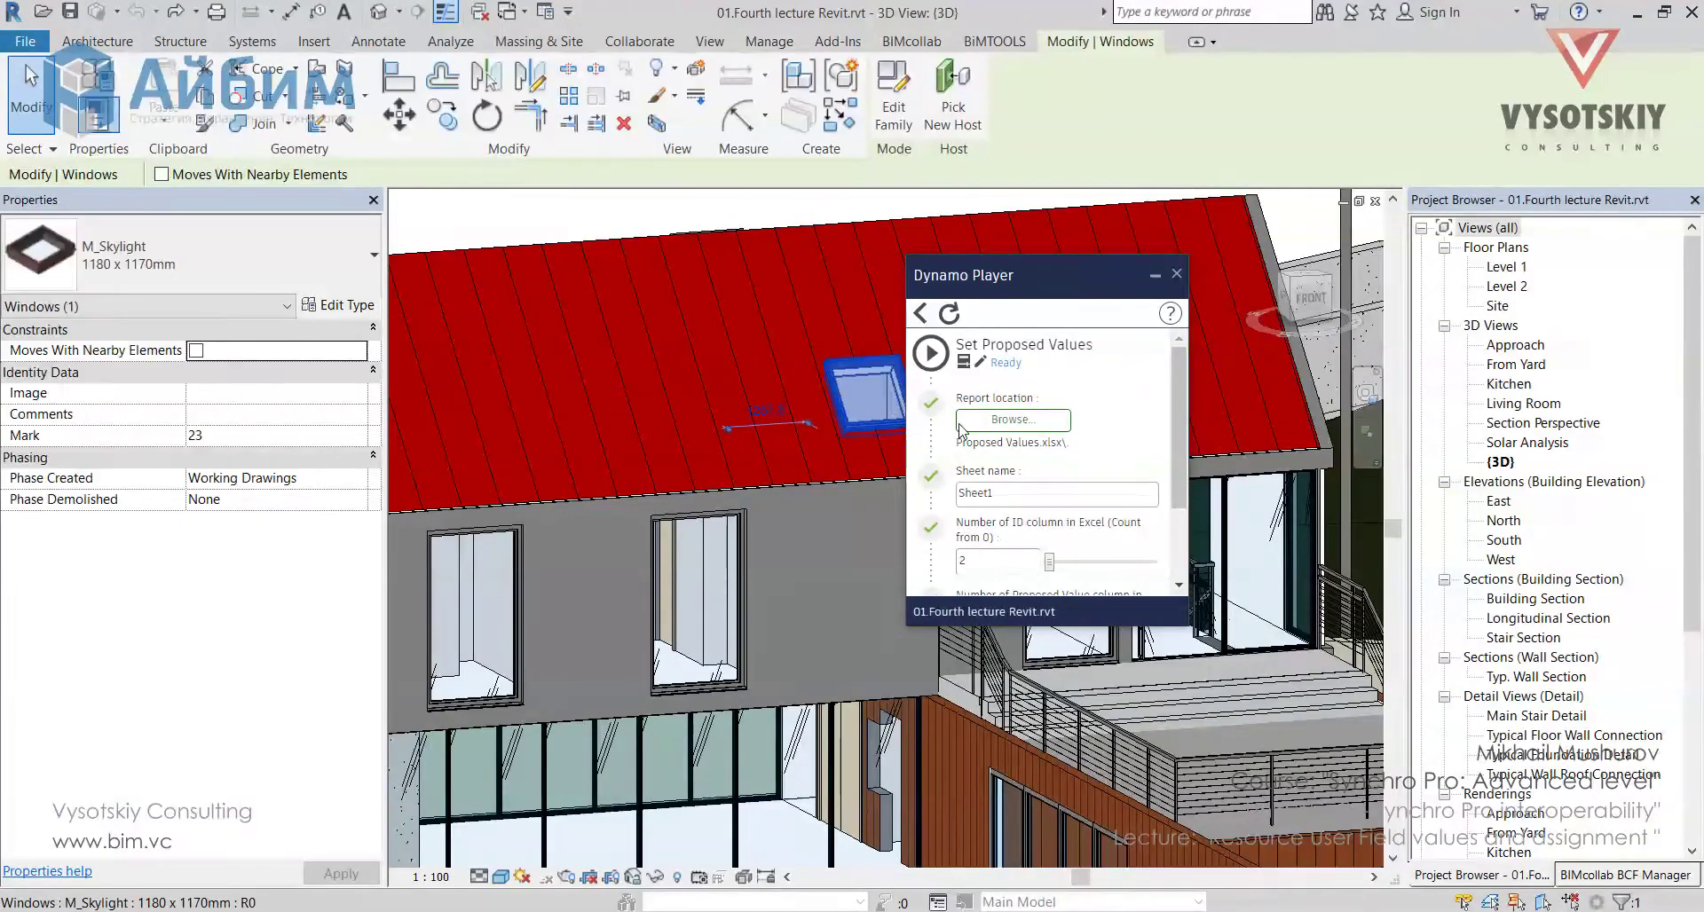
{"action": "left_click", "coordinate": [931, 357]}
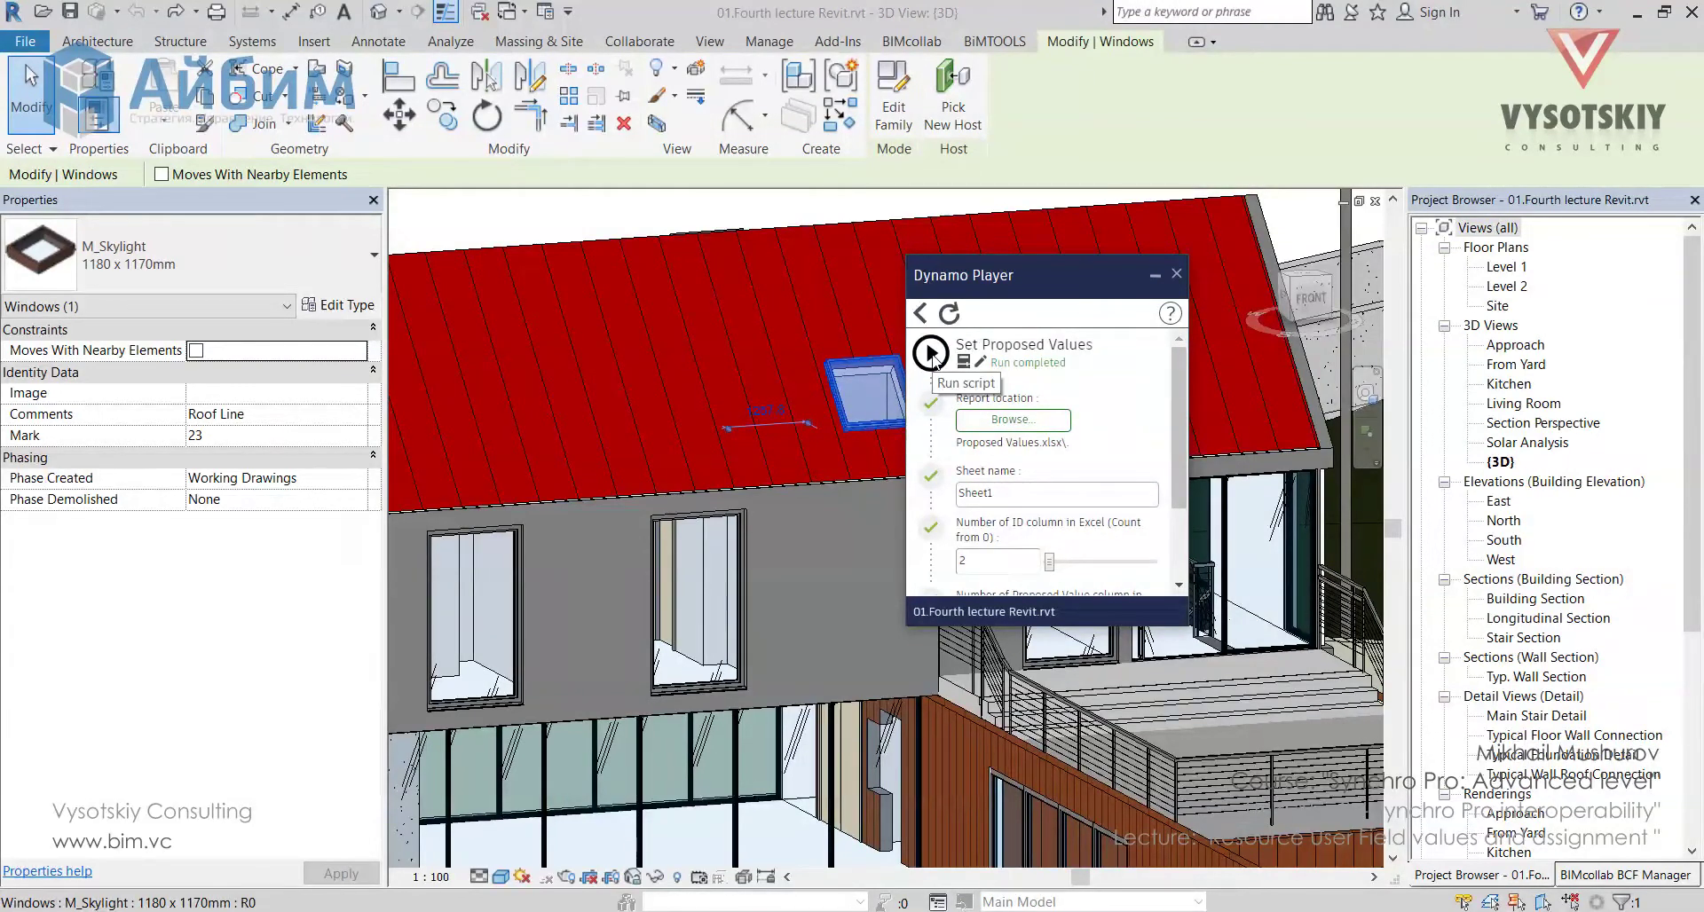